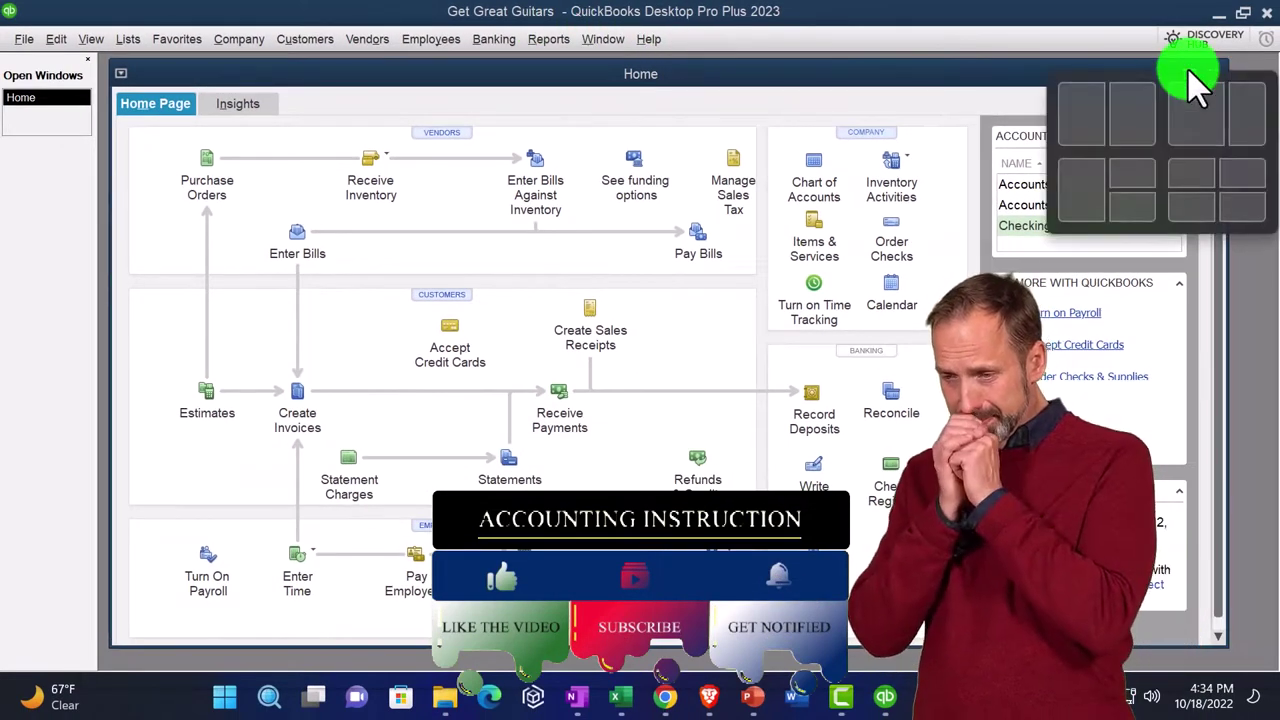
Step: Maximize the Home page window, then open and close the View menu without changing anything
left_click(1186, 74)
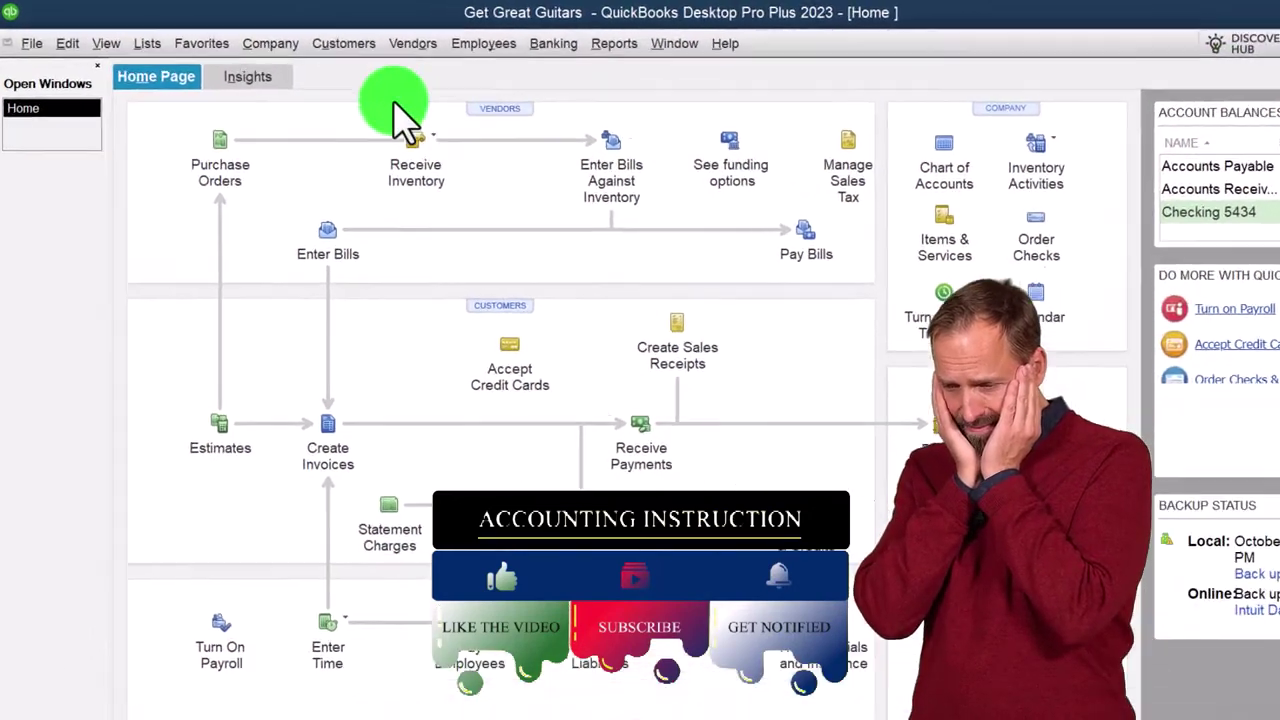
left_click(93, 39)
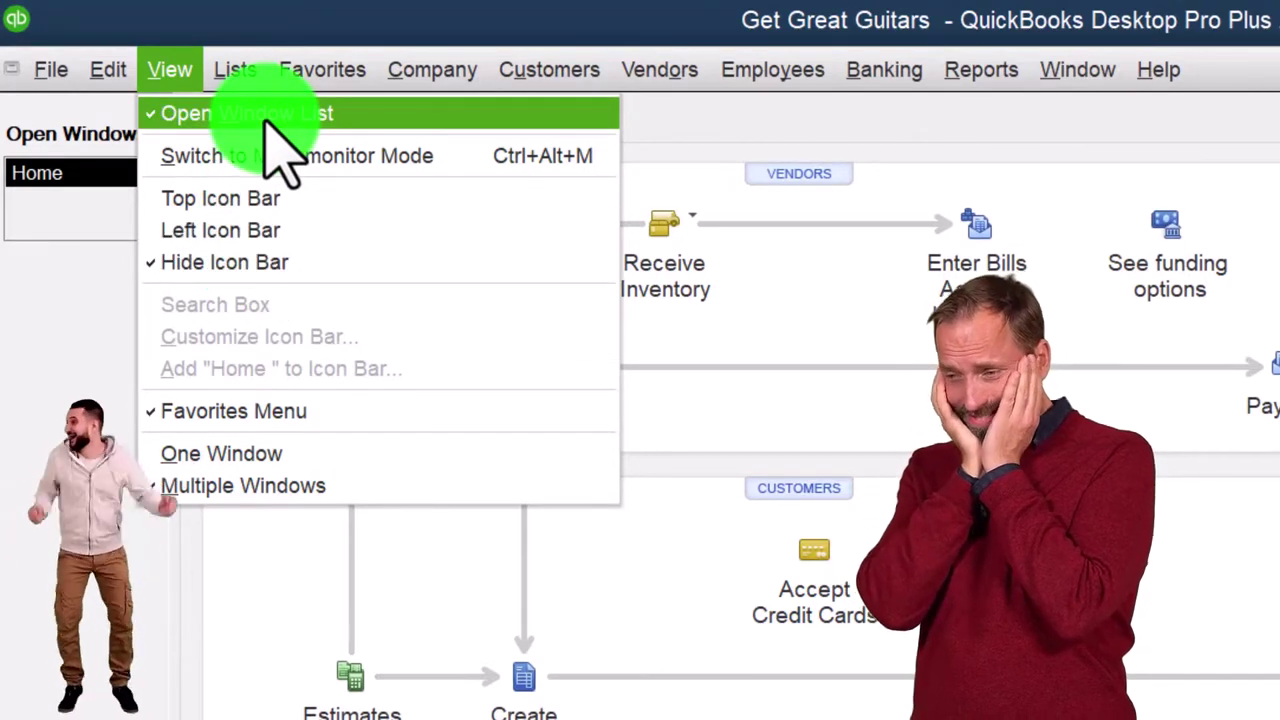
left_click(66, 310)
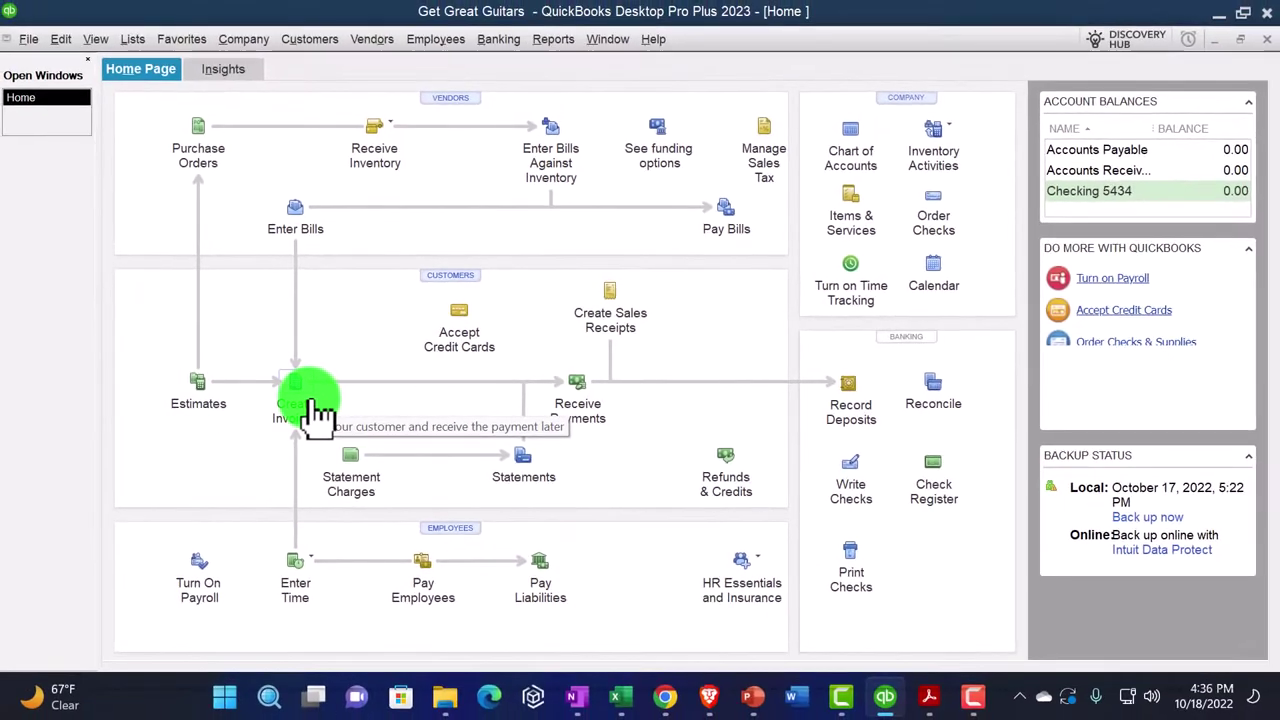
Step: Start a Customer 1 invoice, replace the EPR line with Hourly Service 1 at 140.00, then close it
left_click(309, 399)
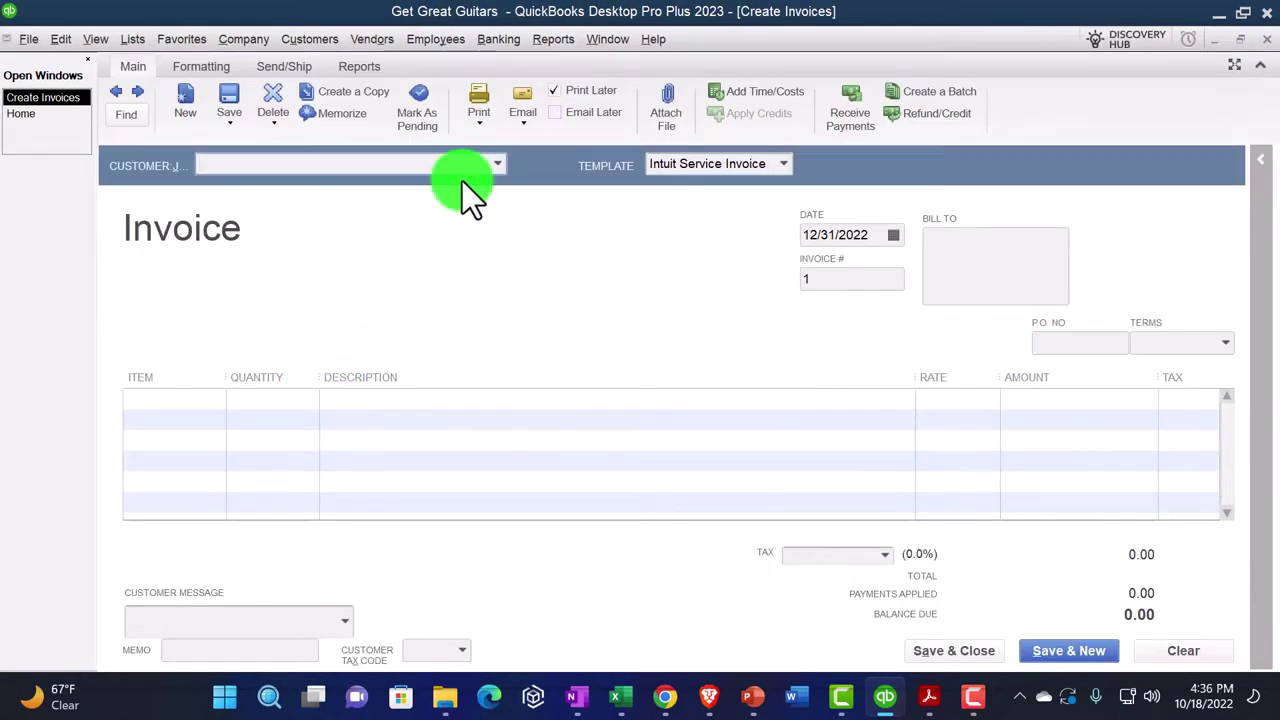
left_click(510, 170)
left_click(303, 265)
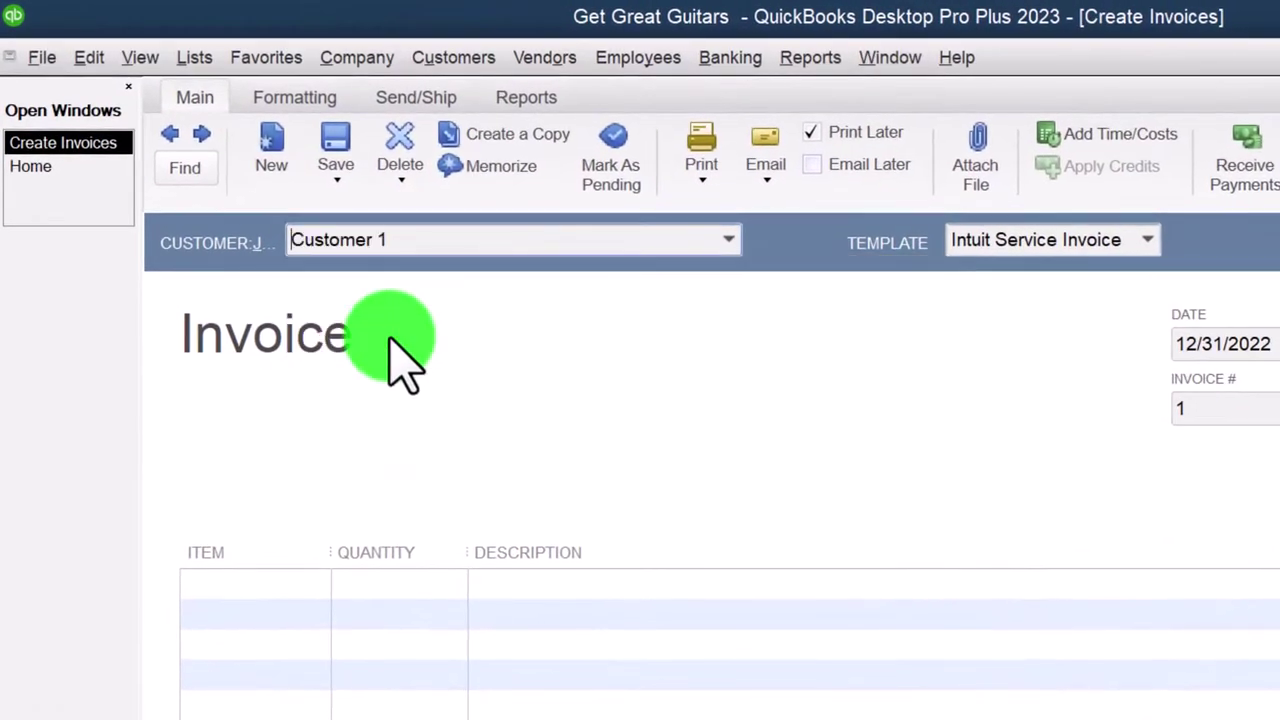
left_click(292, 566)
left_click(316, 563)
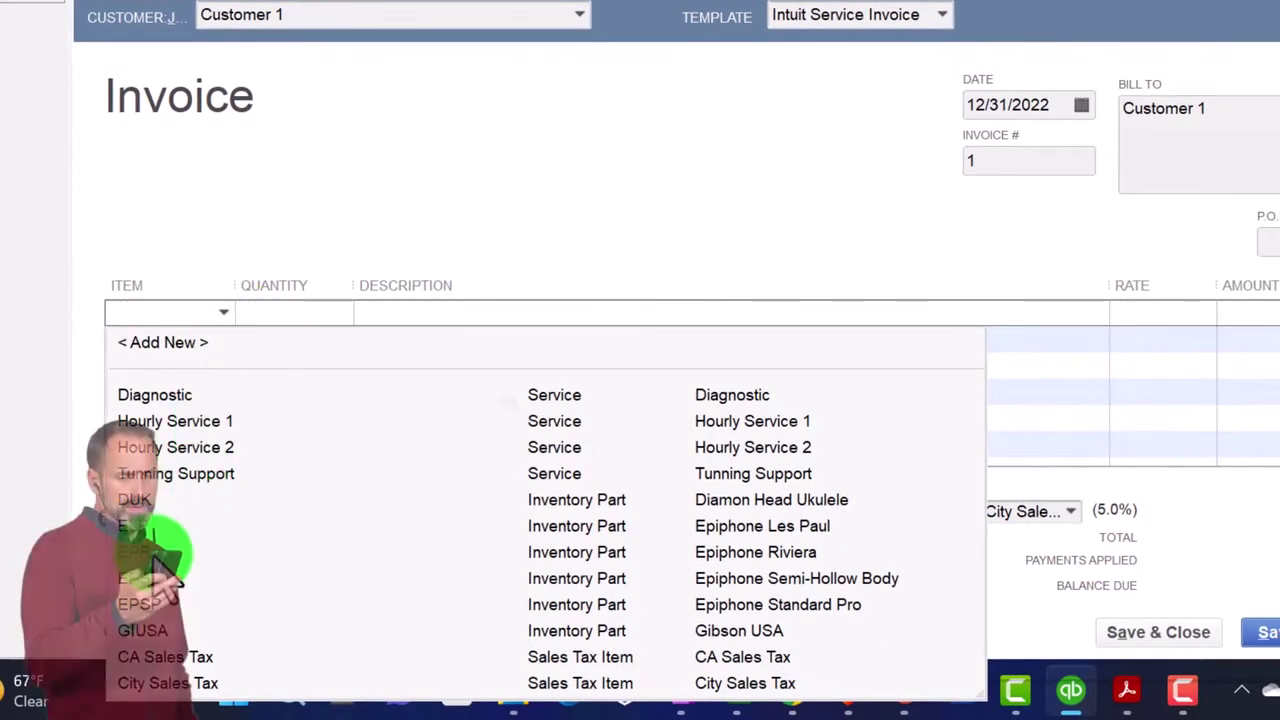
left_click(158, 553)
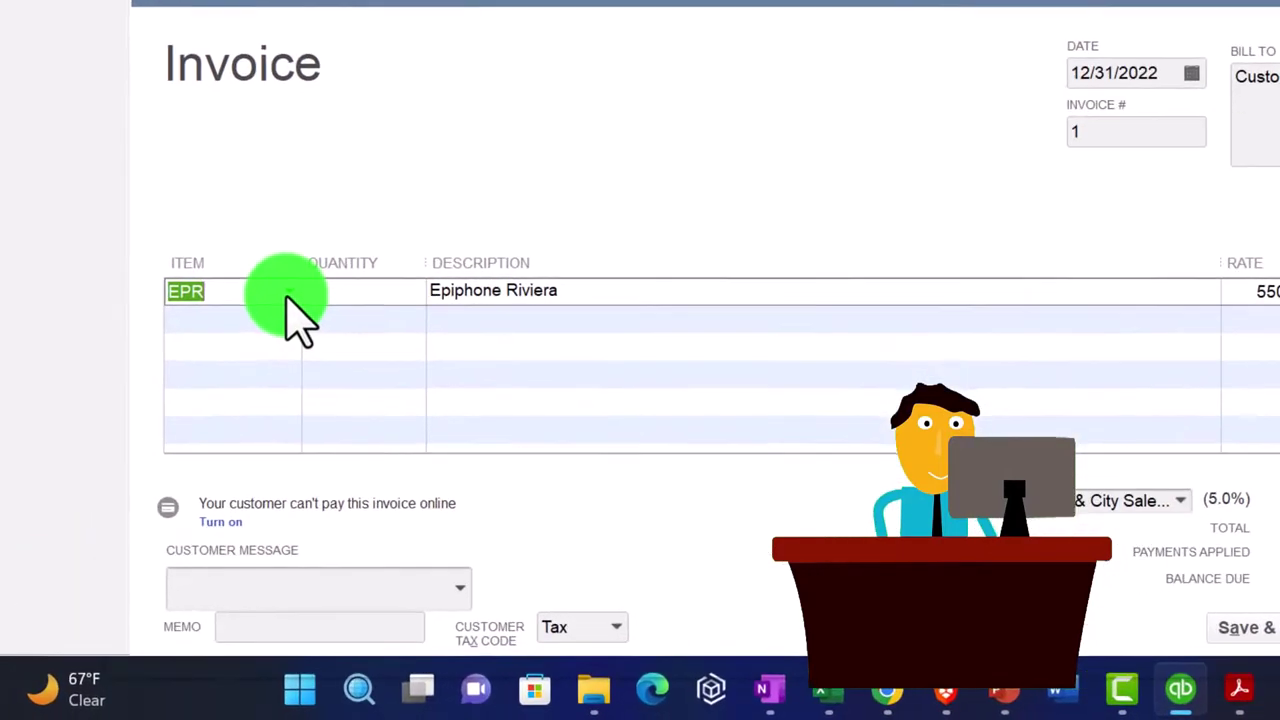
left_click(214, 401)
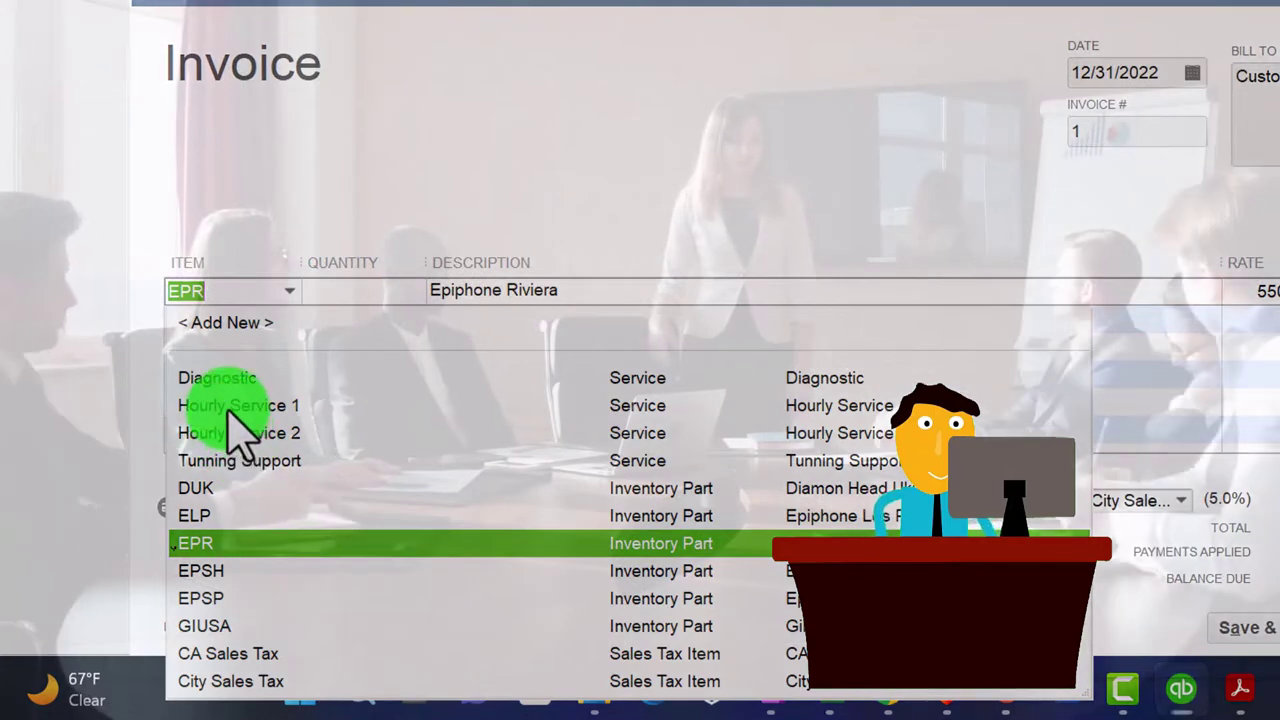
left_click(232, 405)
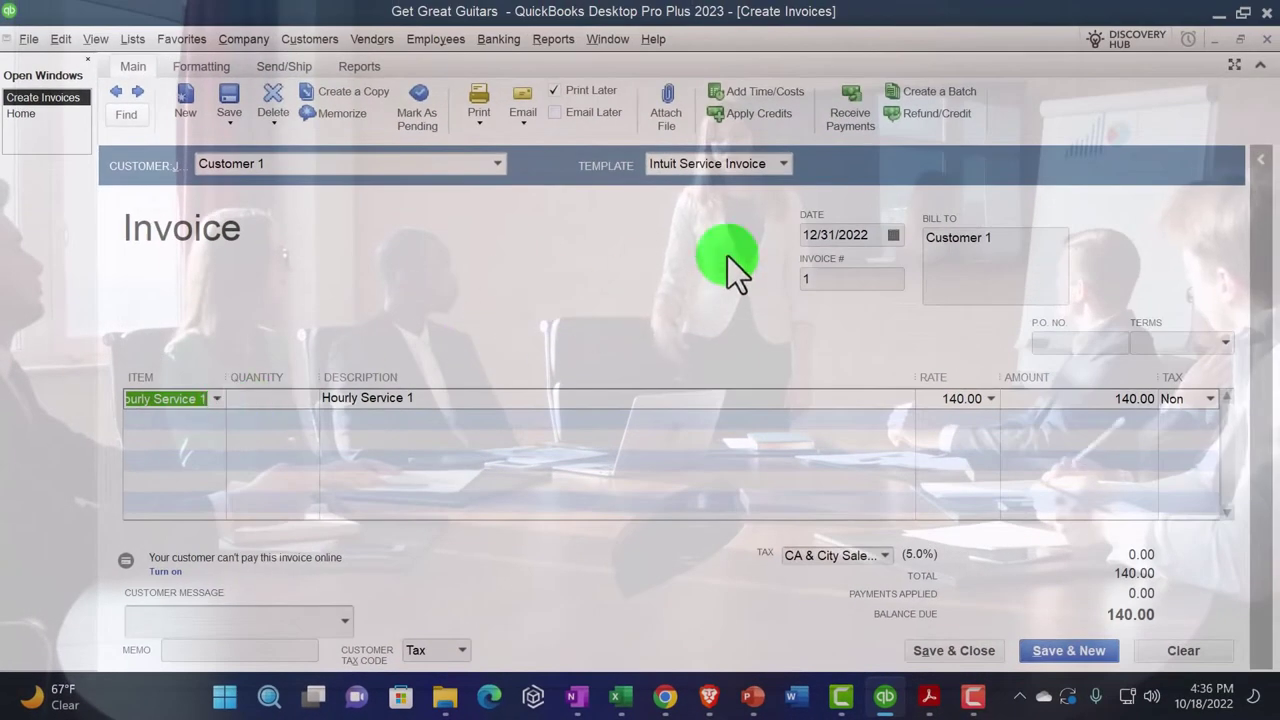
left_click(1266, 42)
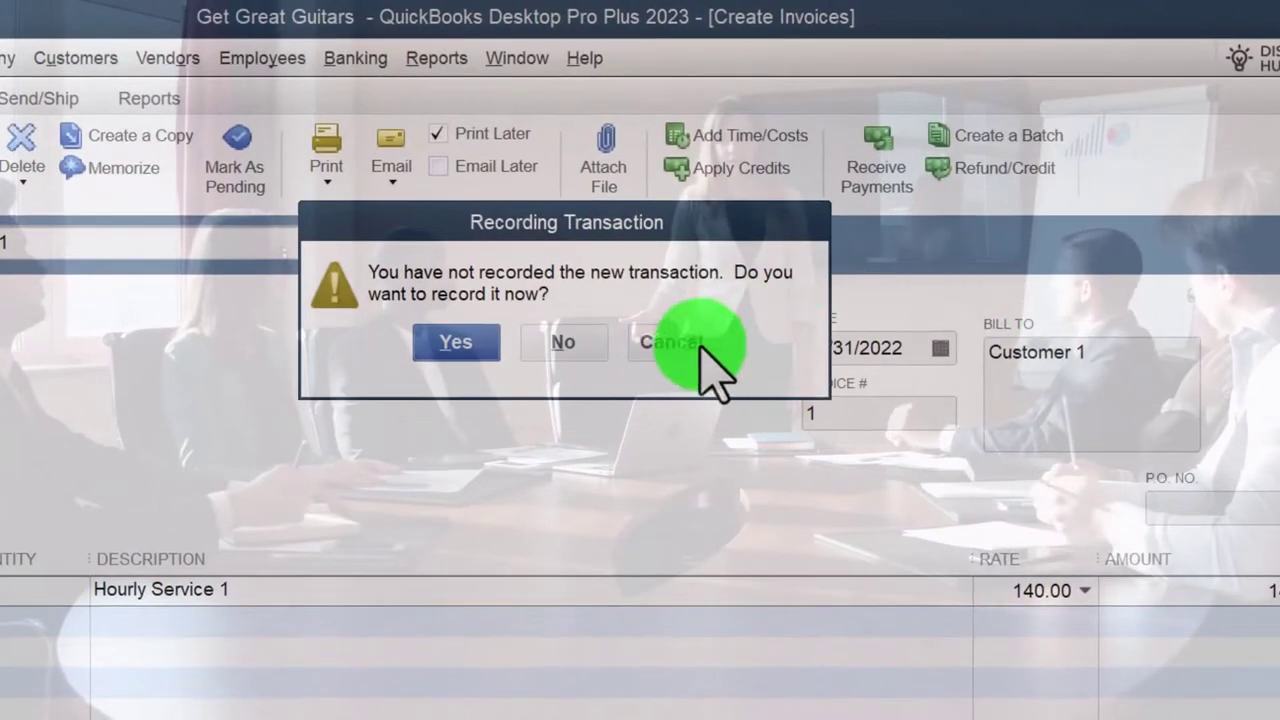
Step: Answer No to recording the transaction so the test invoice is discarded
left_click(644, 232)
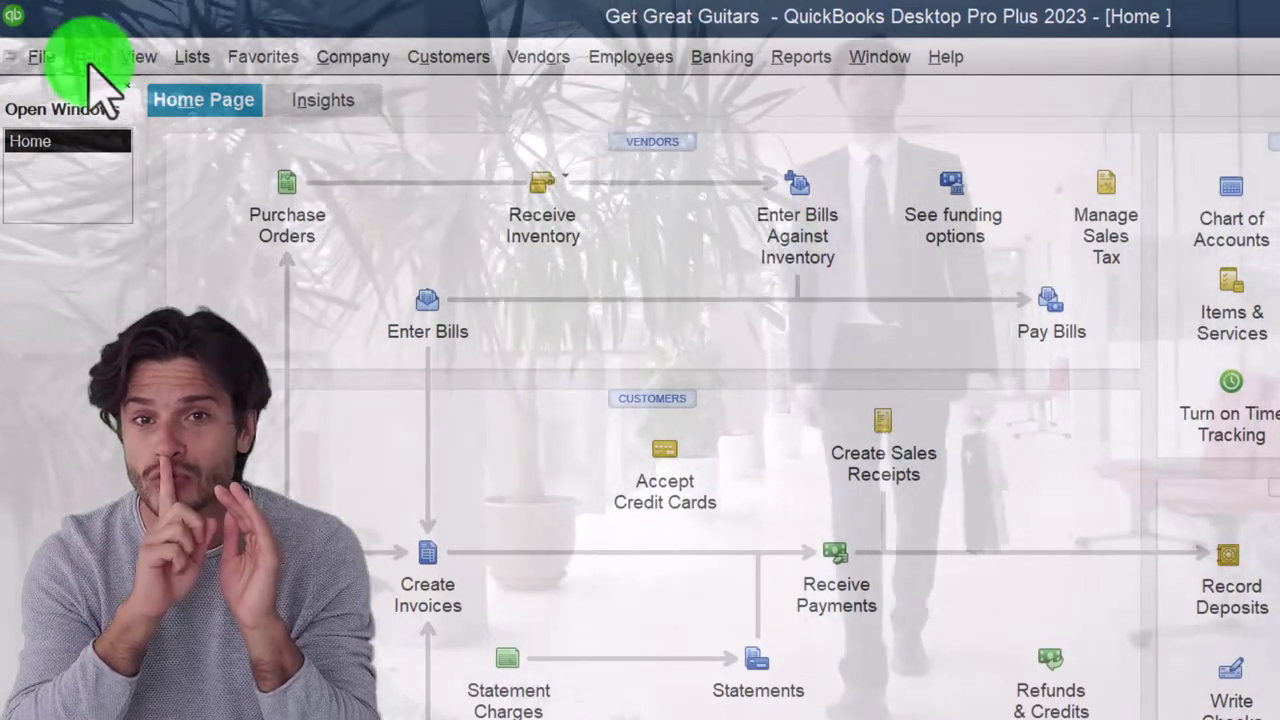
left_click(88, 58)
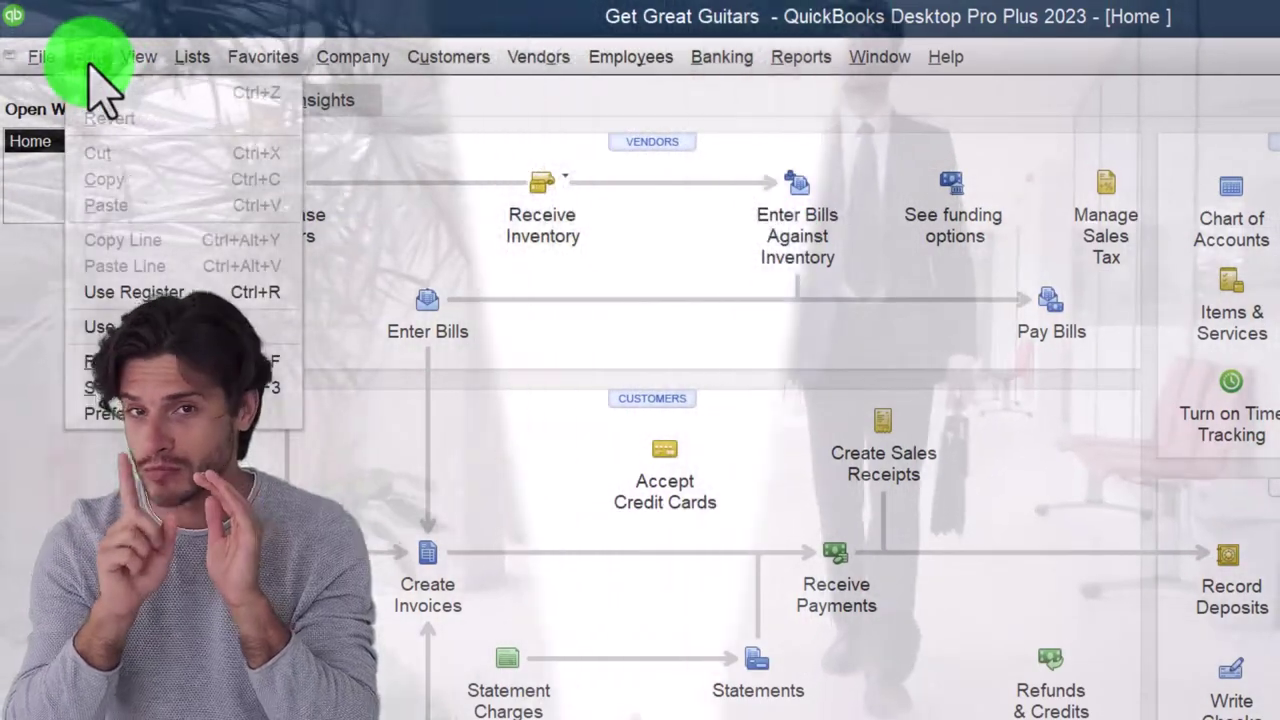
left_click(175, 414)
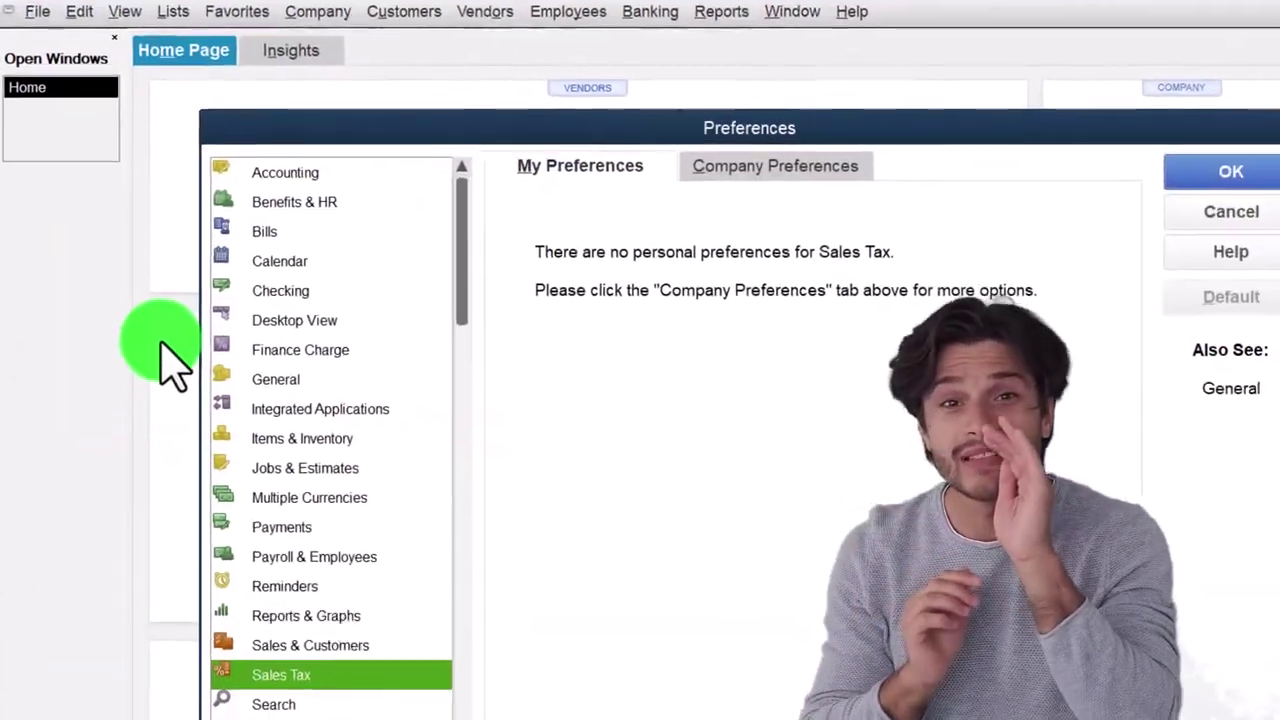
left_click(265, 424)
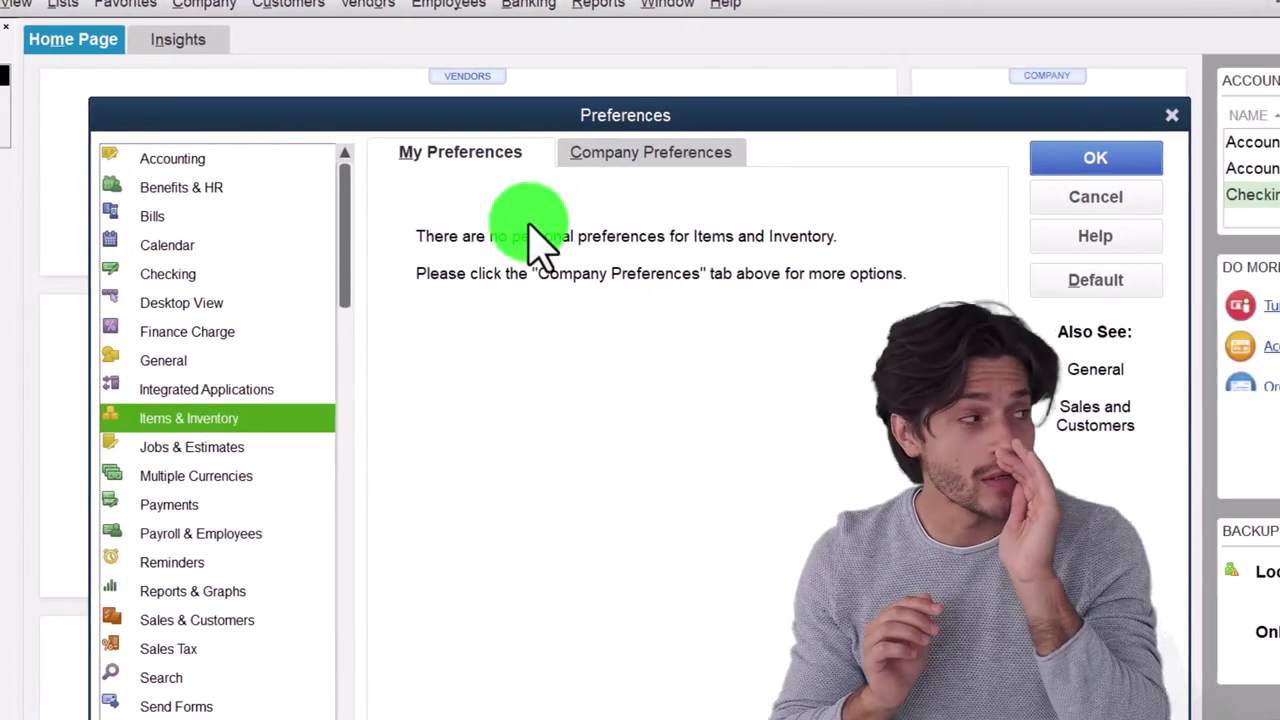
left_click(678, 156)
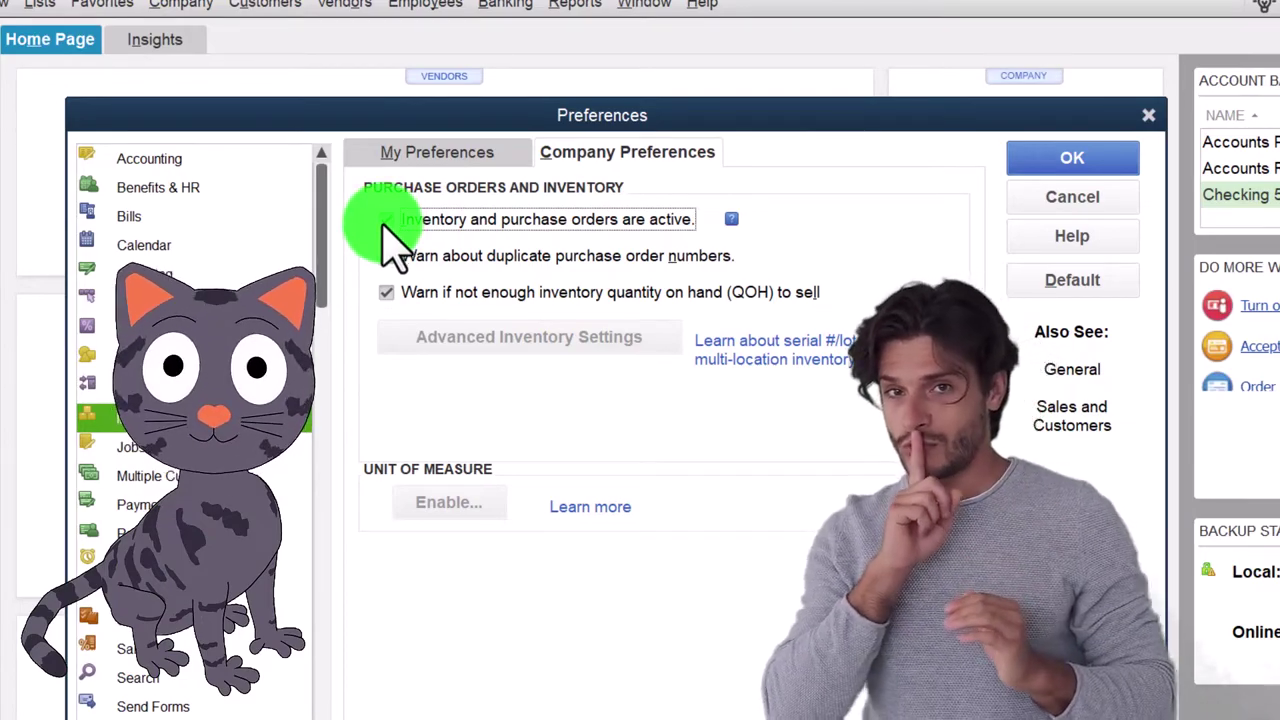
left_click(1126, 138)
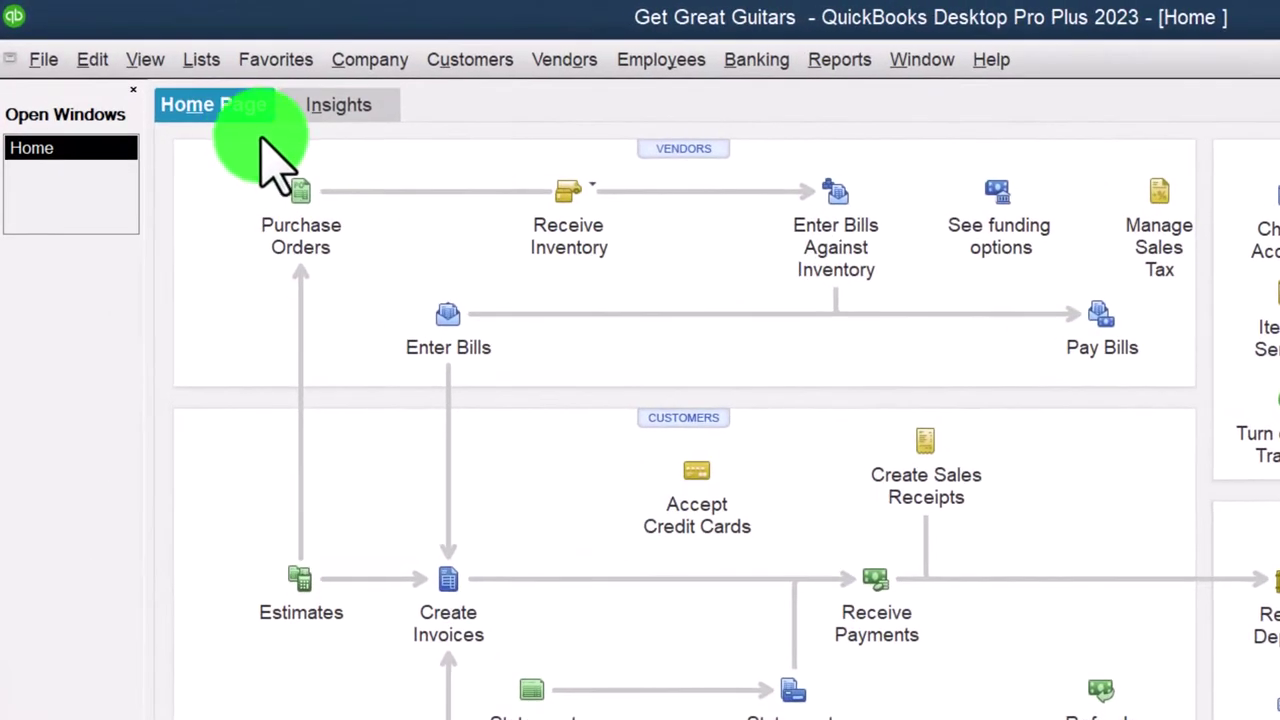
Step: Bring up Sales Tax company preferences and step through the Tax/Non code and tax-owed fields
left_click(145, 59)
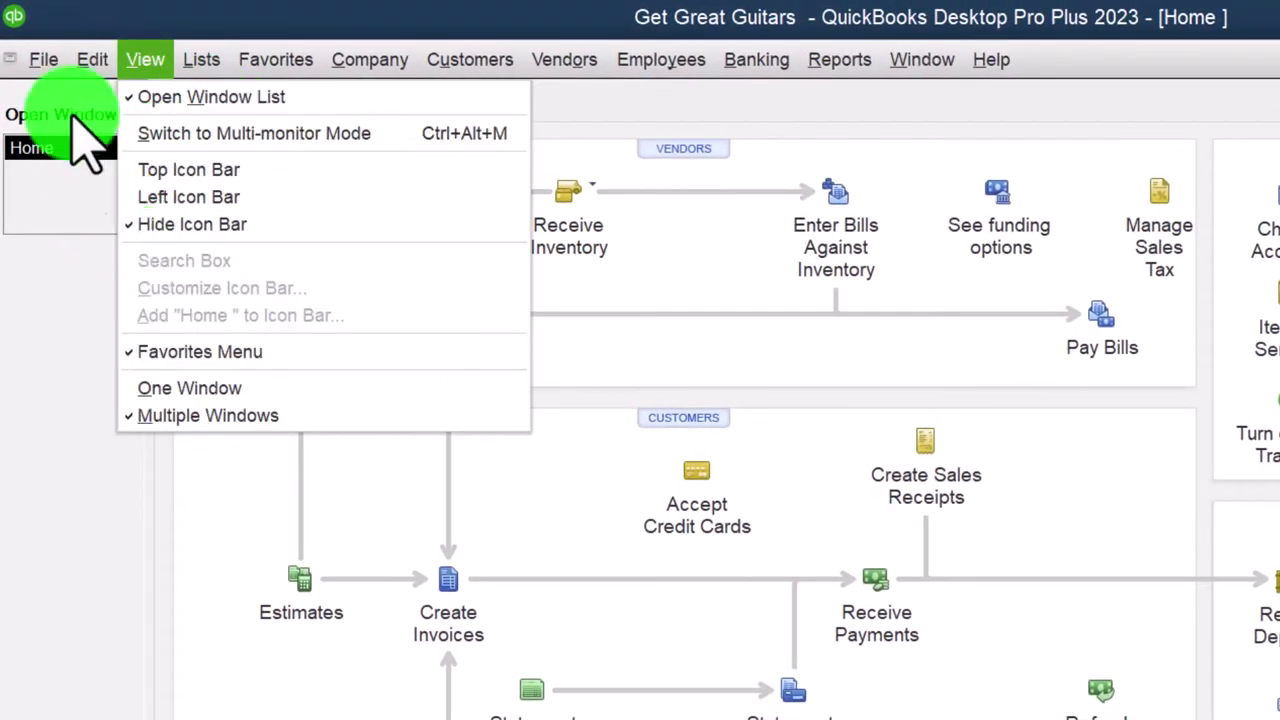
left_click(92, 59)
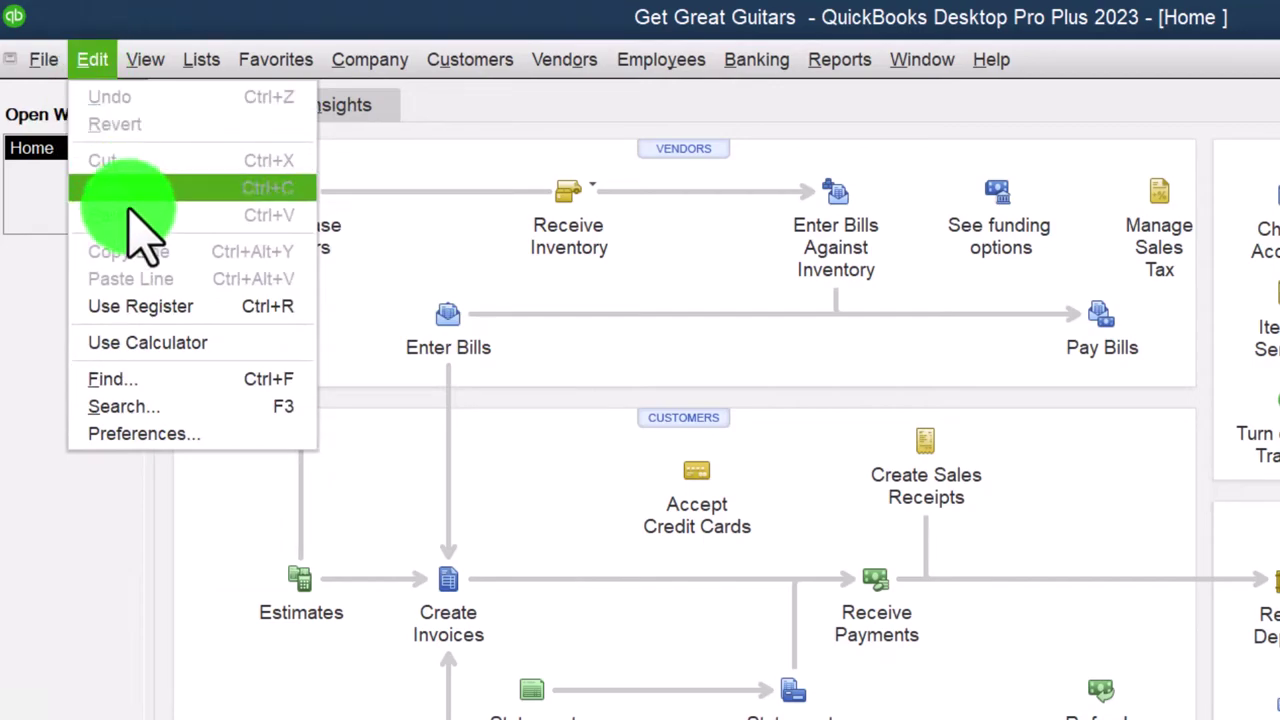
left_click(178, 432)
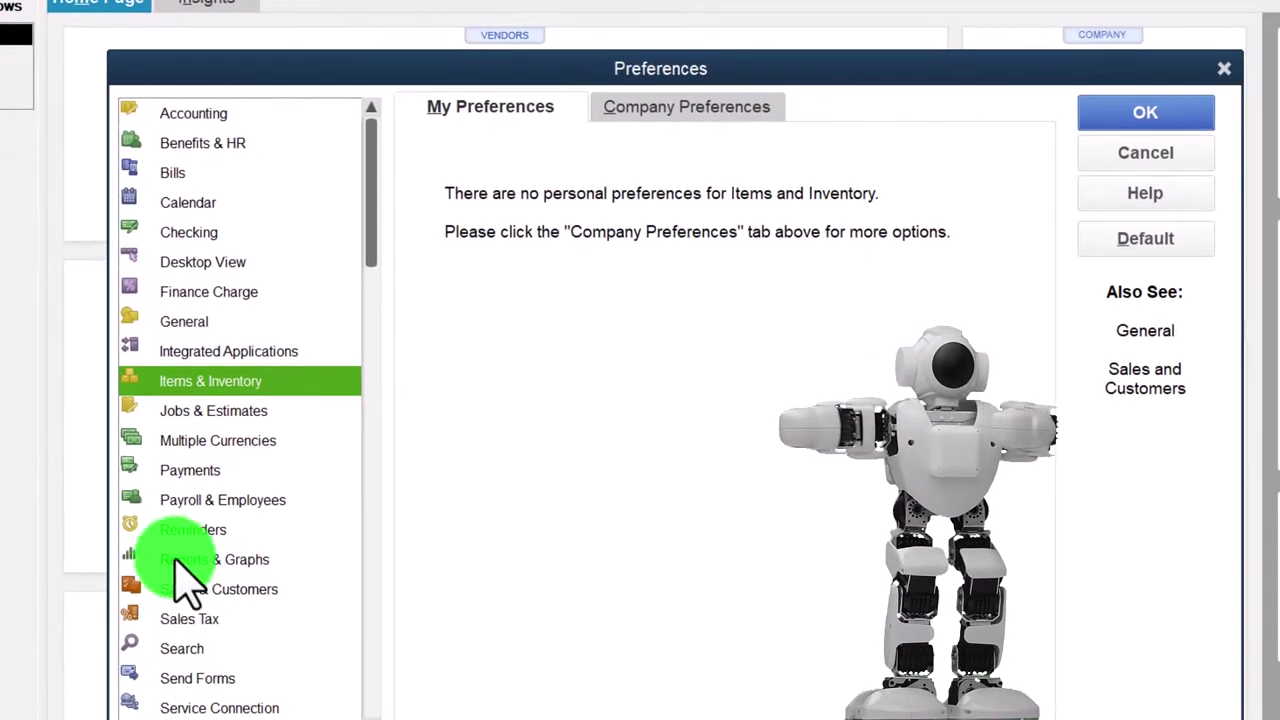
left_click(185, 620)
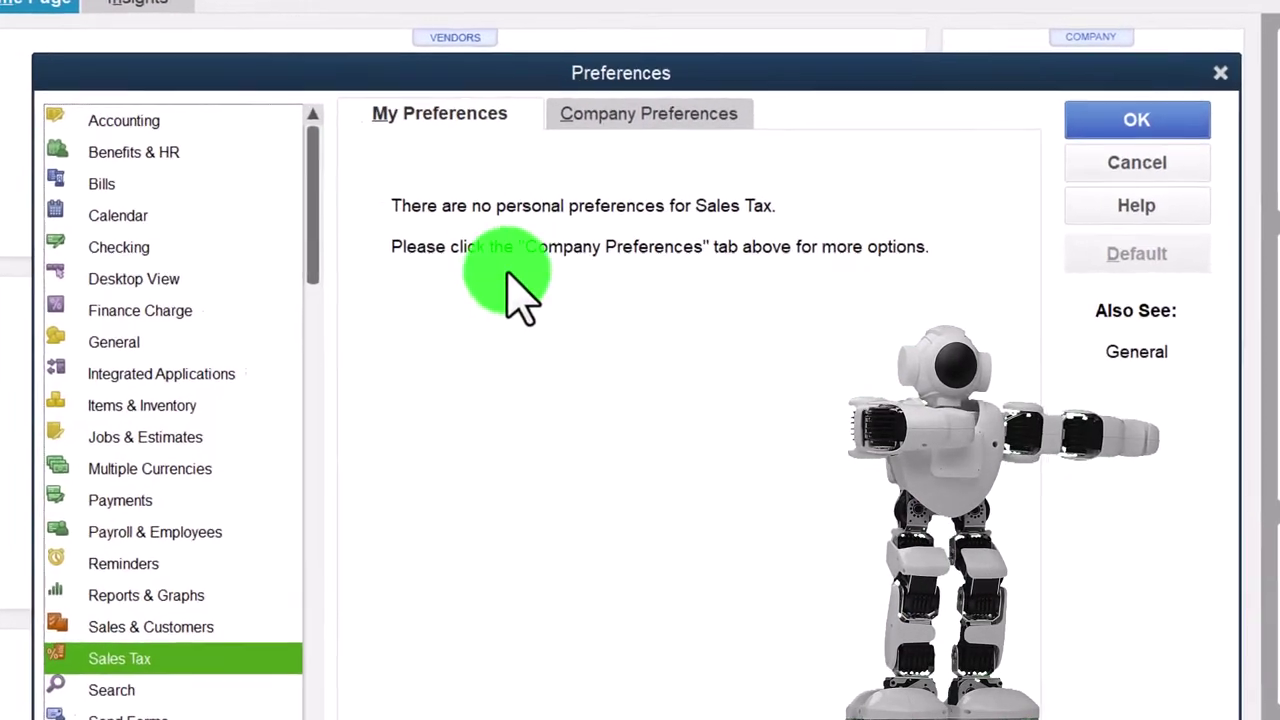
left_click(630, 106)
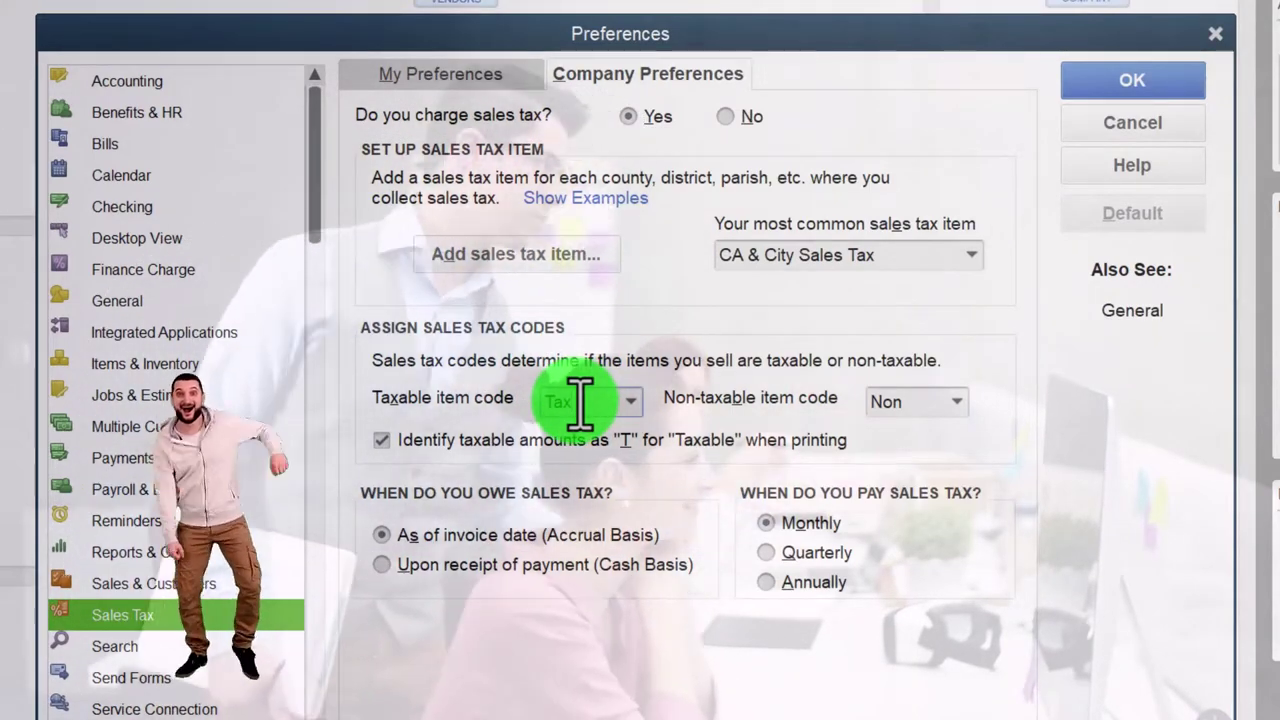
key("Tab")
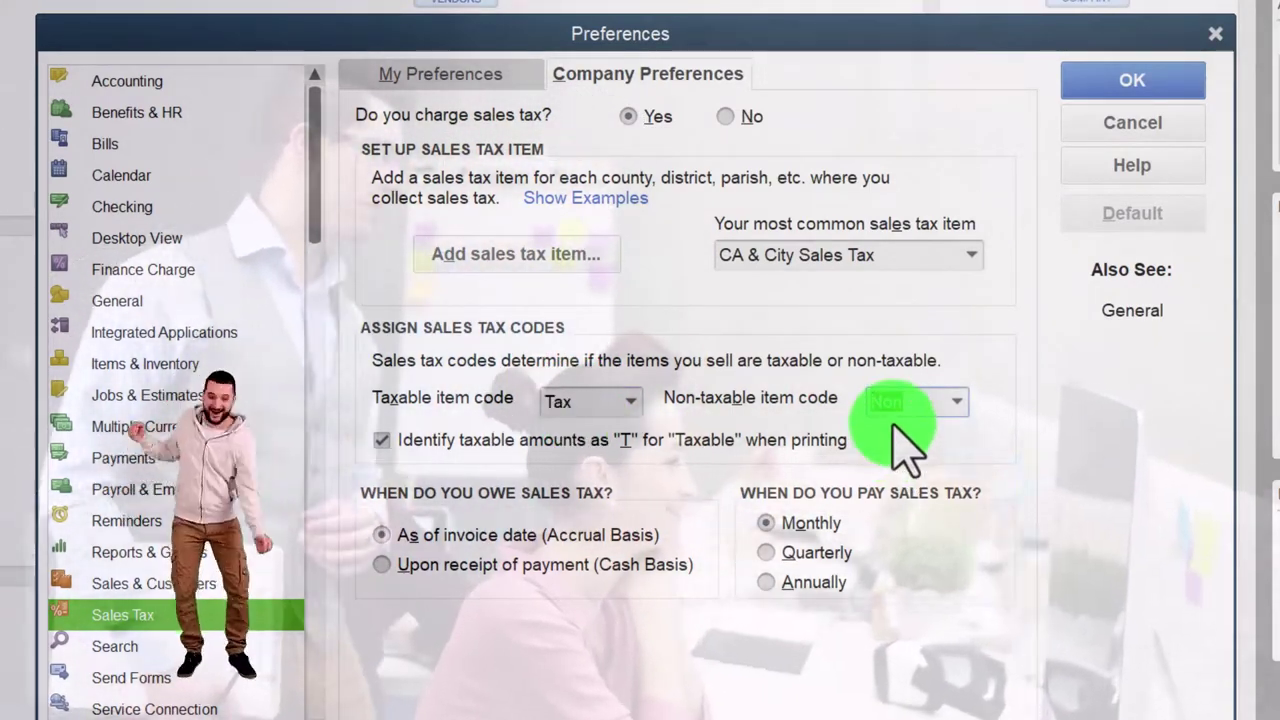
key("Tab")
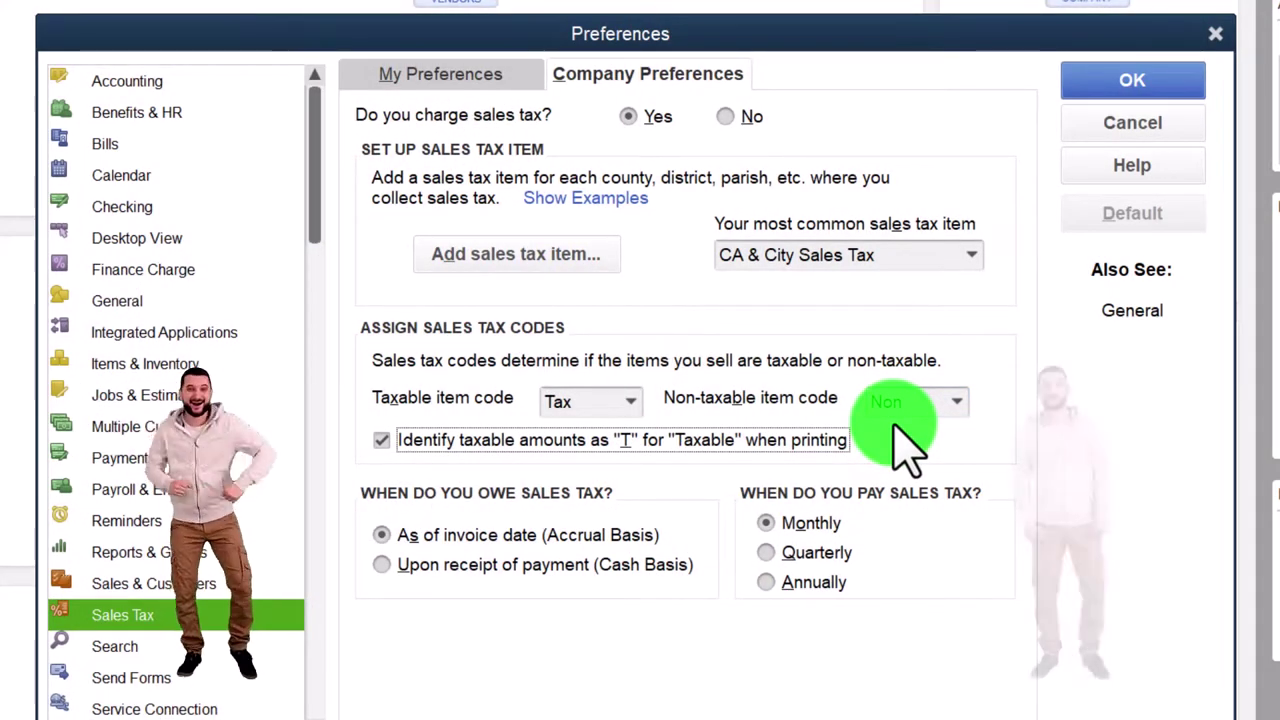
key("Tab")
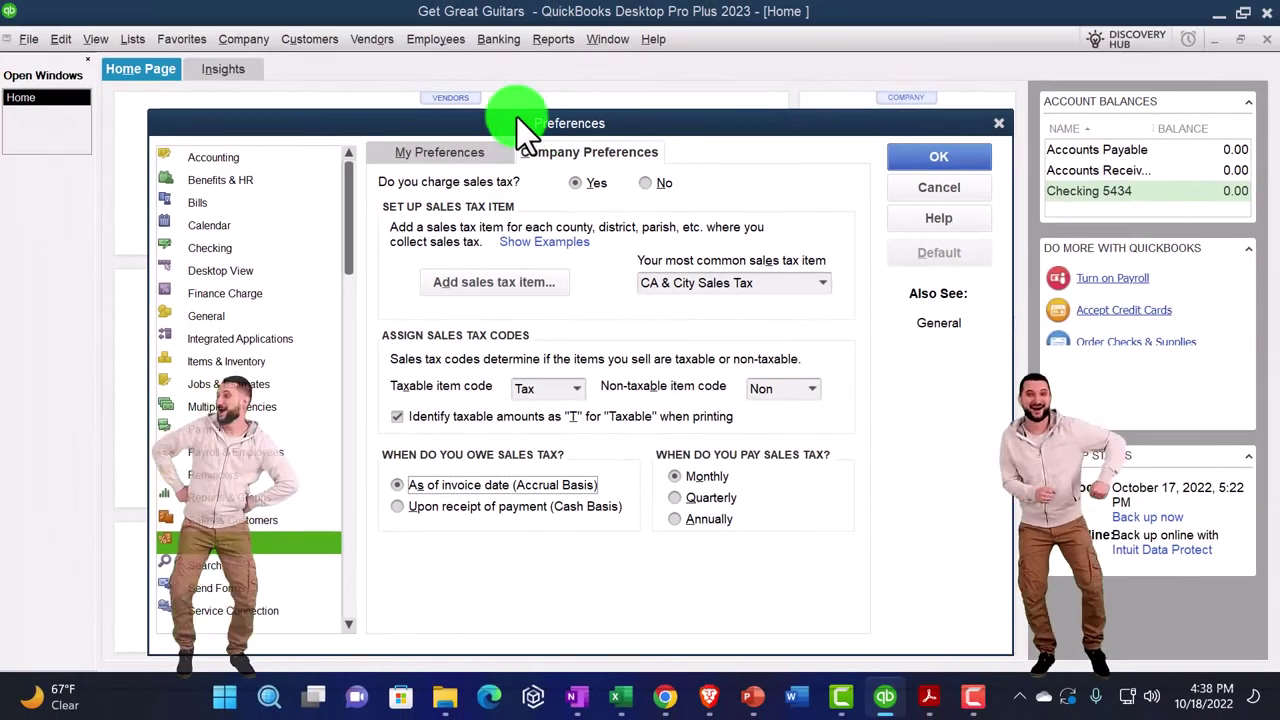
Step: Reposition the Preferences dialog so every sales tax setting, including monthly accrual payment, is visible
left_click_drag(514, 120, 557, 460)
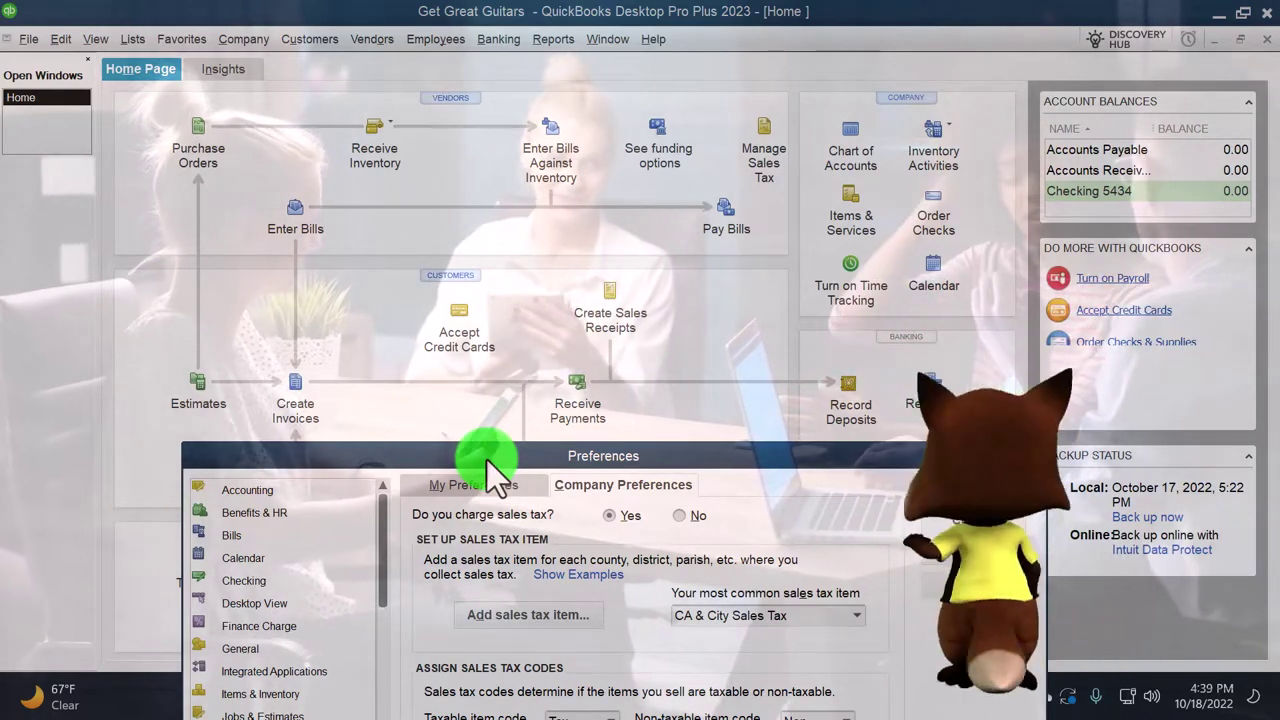
mouse_move(487, 460)
left_mouse_down()
mouse_move(459, 194)
mouse_move(480, 459)
left_mouse_up()
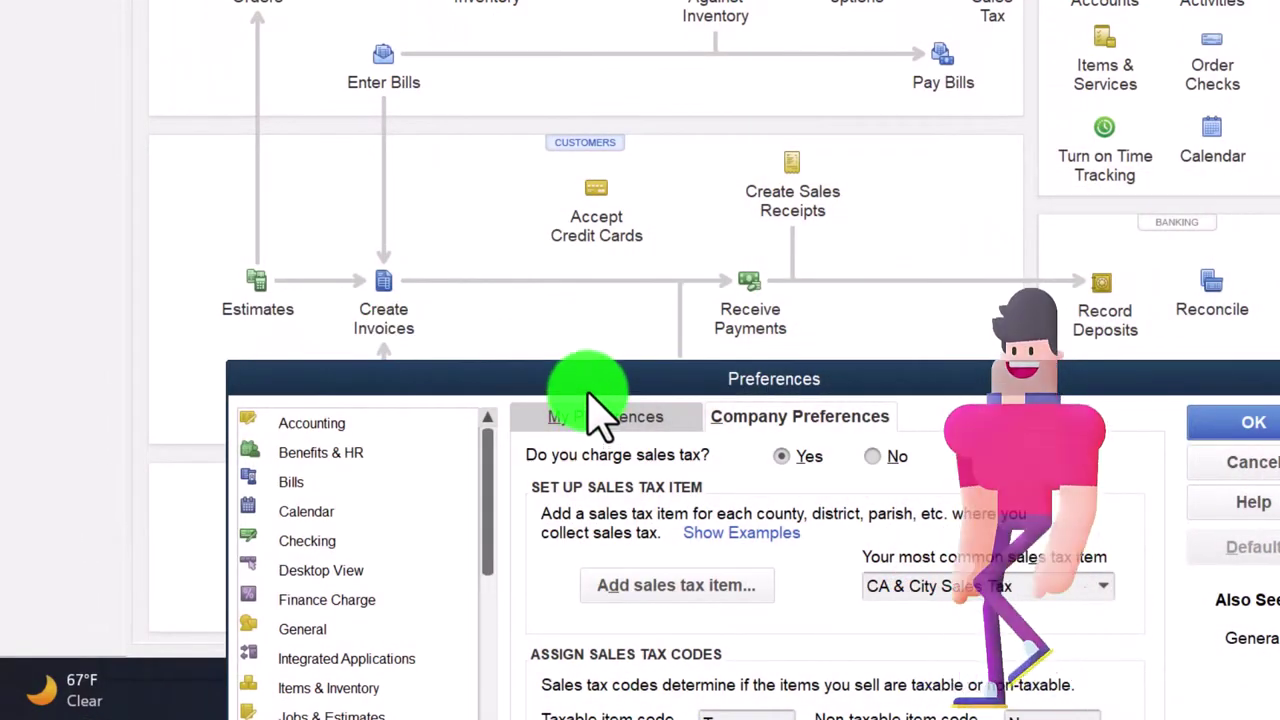
left_click_drag(586, 386, 594, 86)
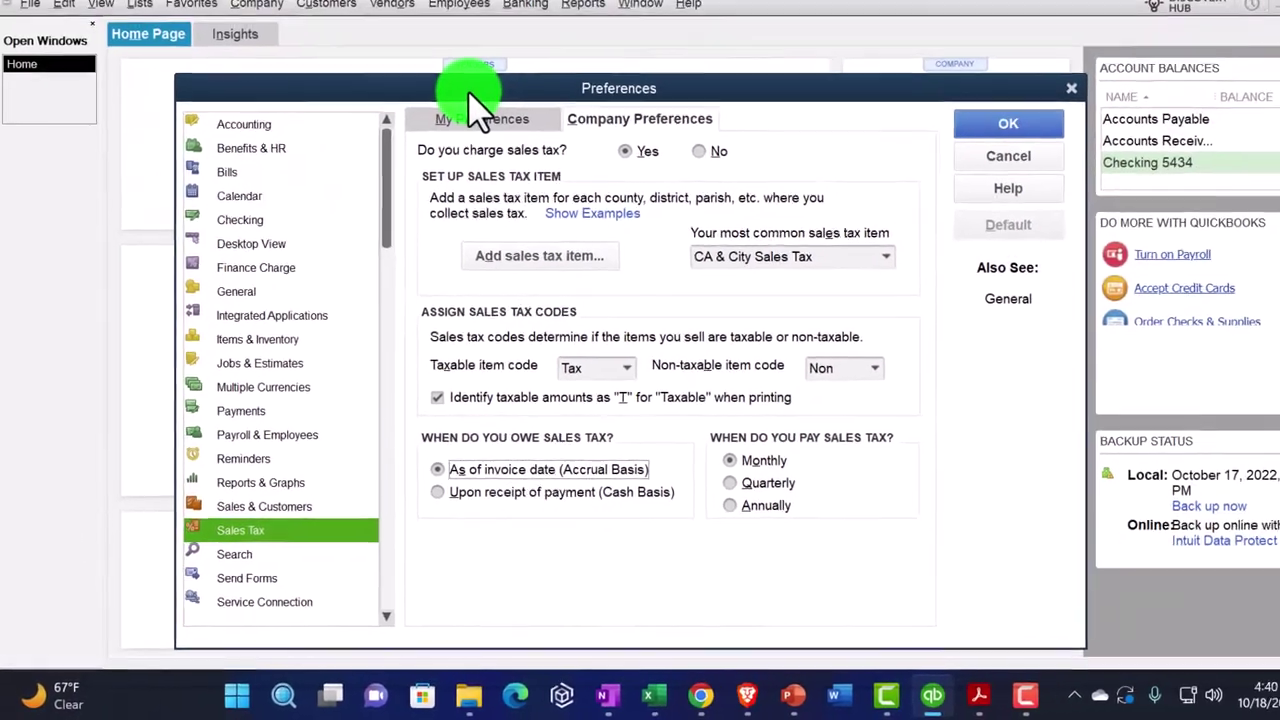
left_click_drag(470, 95, 302, 407)
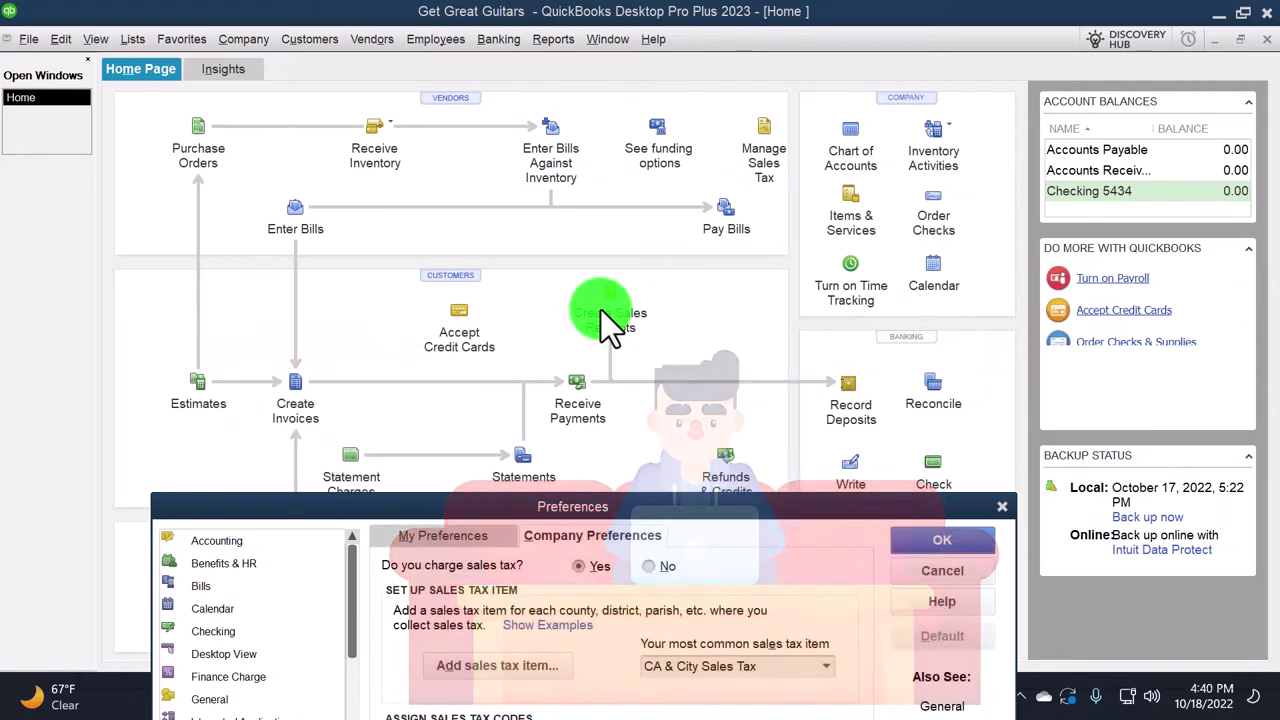
left_click_drag(595, 504, 547, 110)
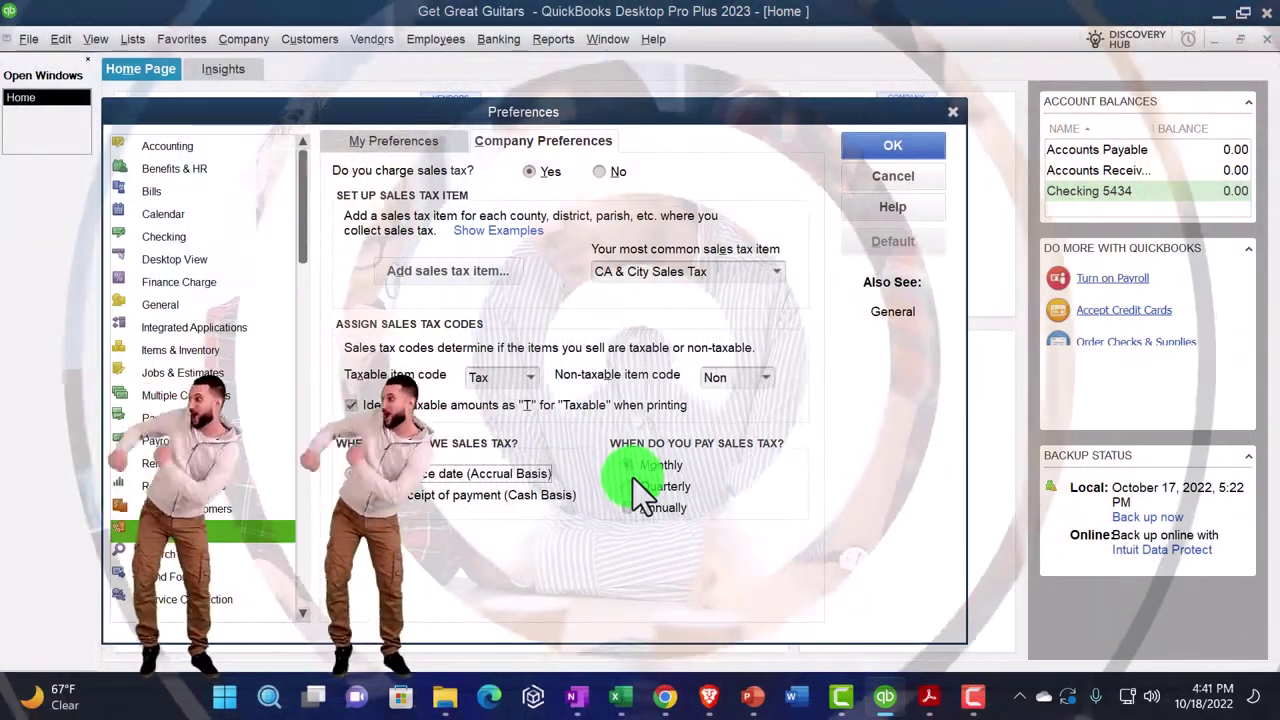
Step: Abandon a new sales tax item, pick CA & City Sales Tax as most common, and click OK
left_click(476, 269)
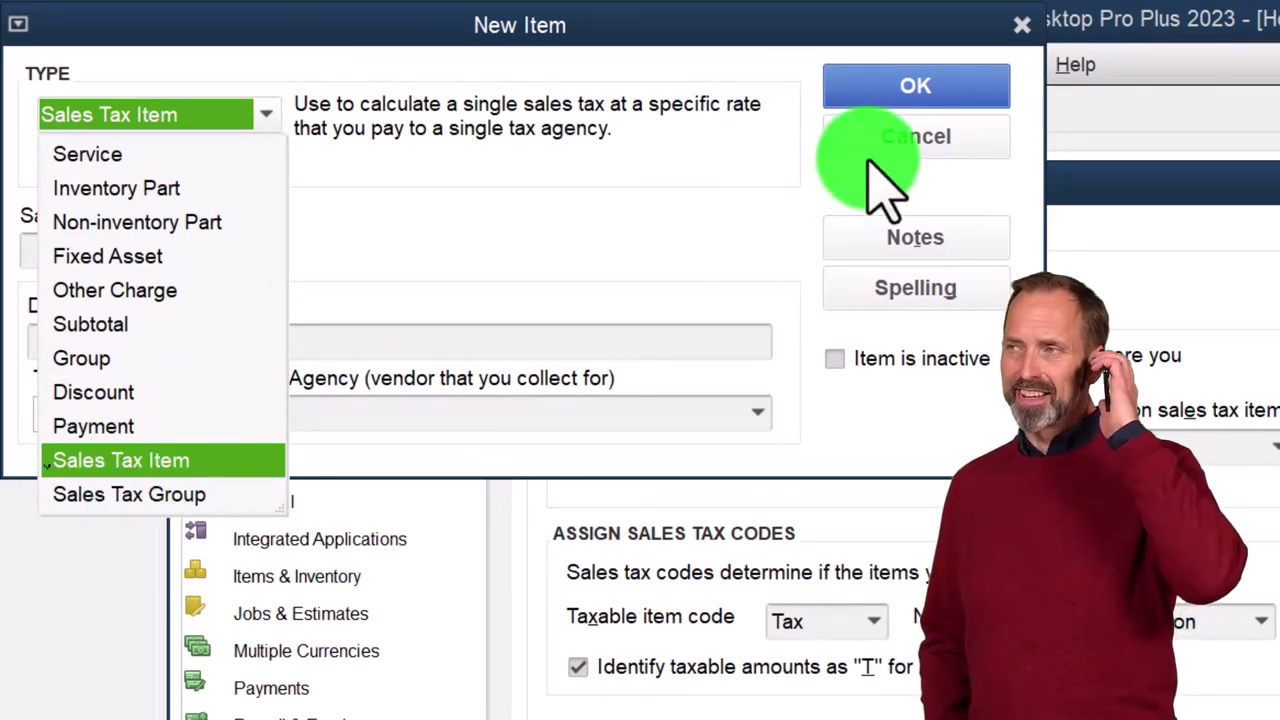
left_click(1022, 24)
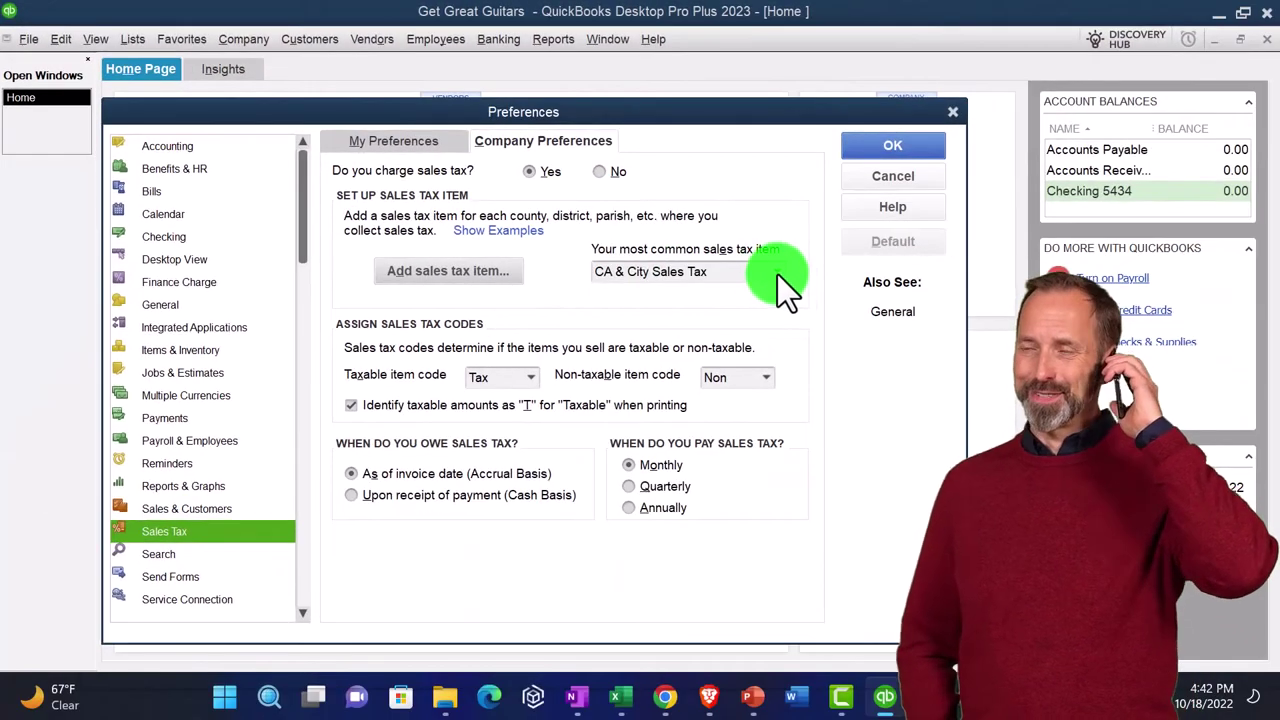
left_click(777, 275)
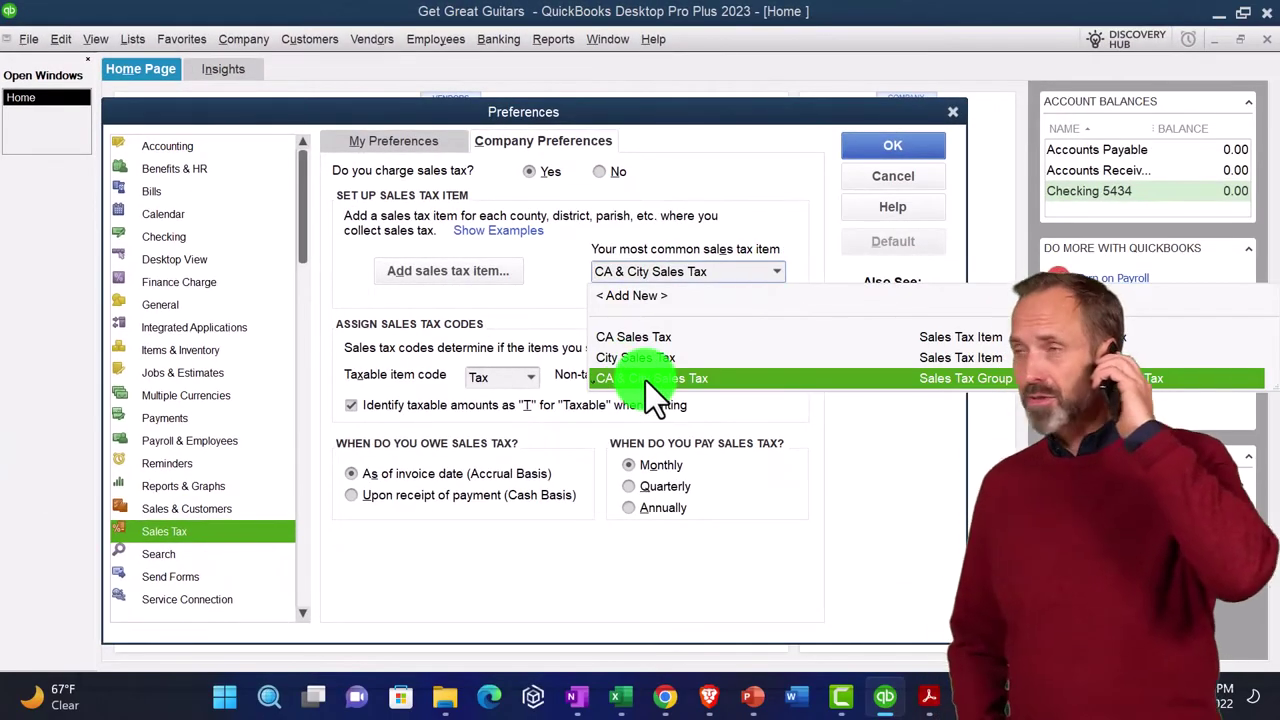
left_click(777, 277)
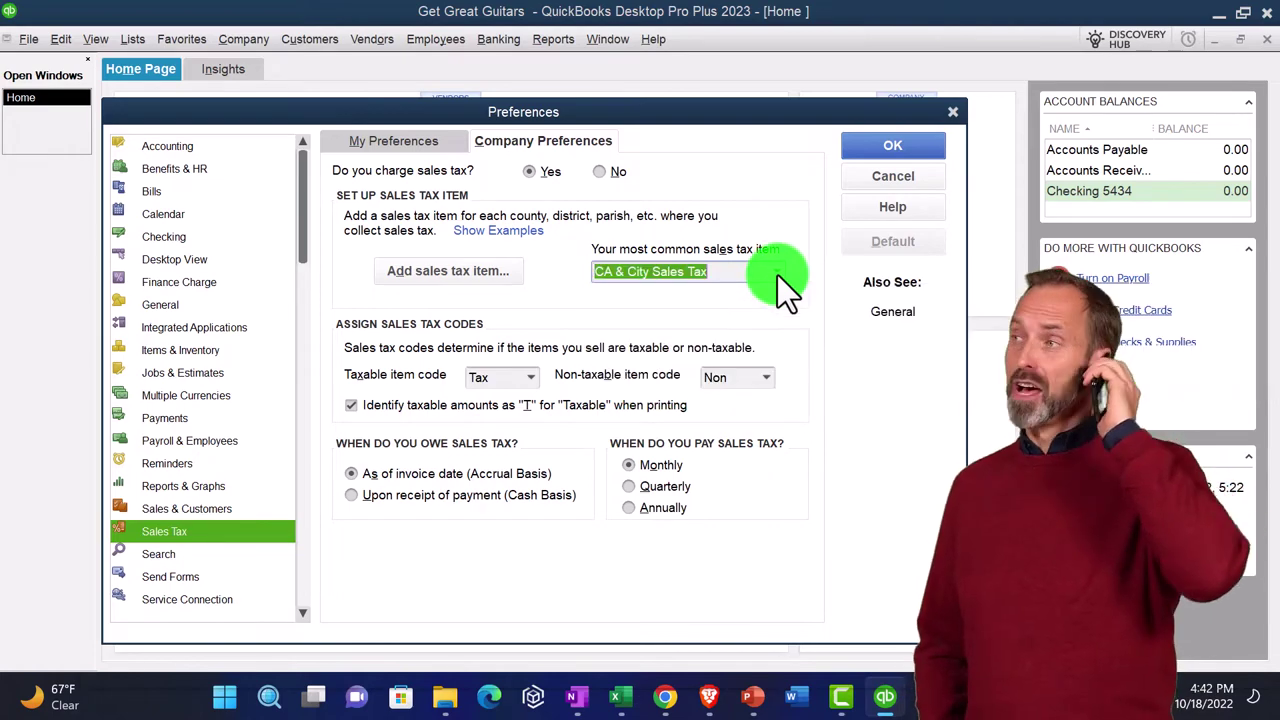
left_click(892, 145)
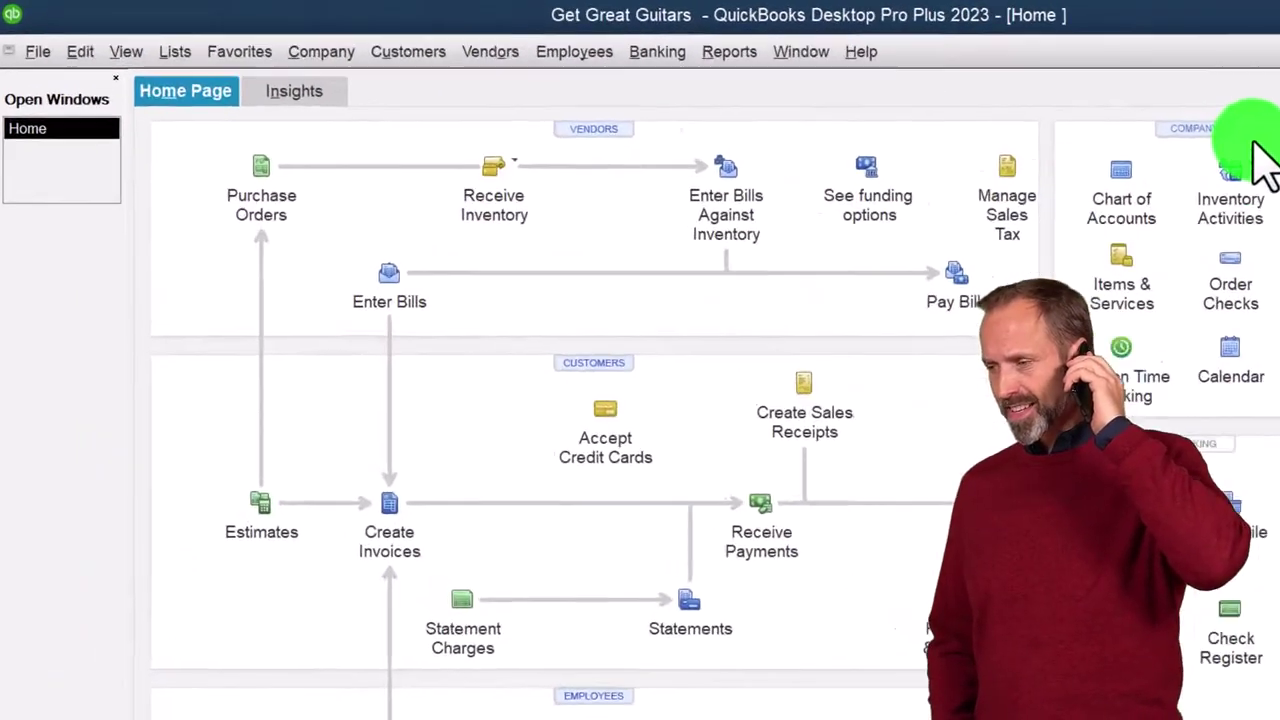
left_click(130, 40)
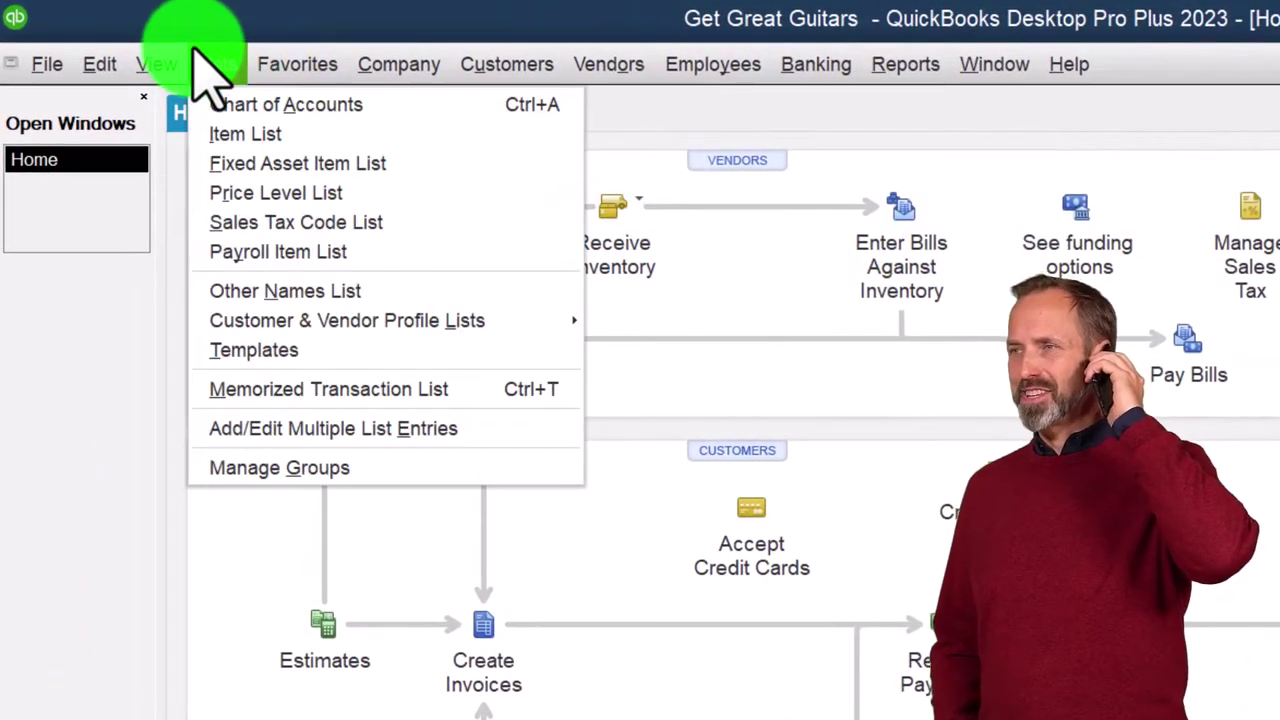
Step: In the Item List, select CA Sales Tax, City Sales Tax and CA & City Sales Tax, then start a new item
left_click(233, 133)
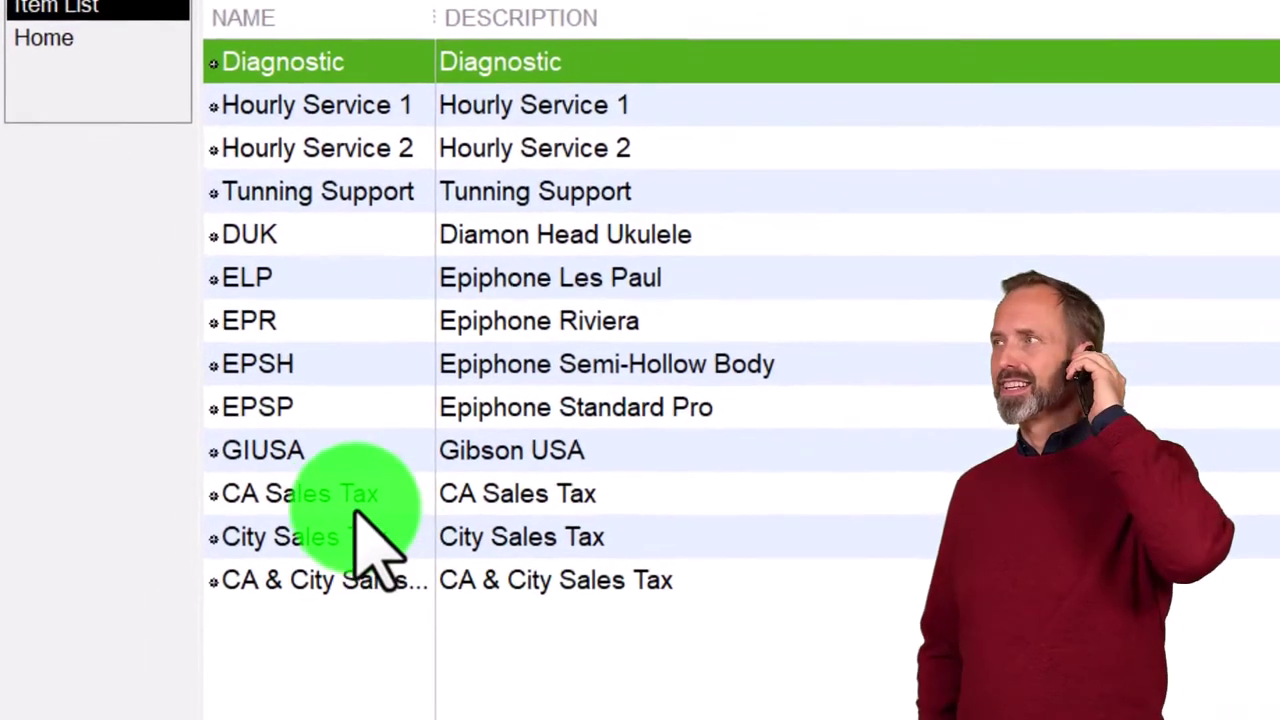
left_click(355, 500)
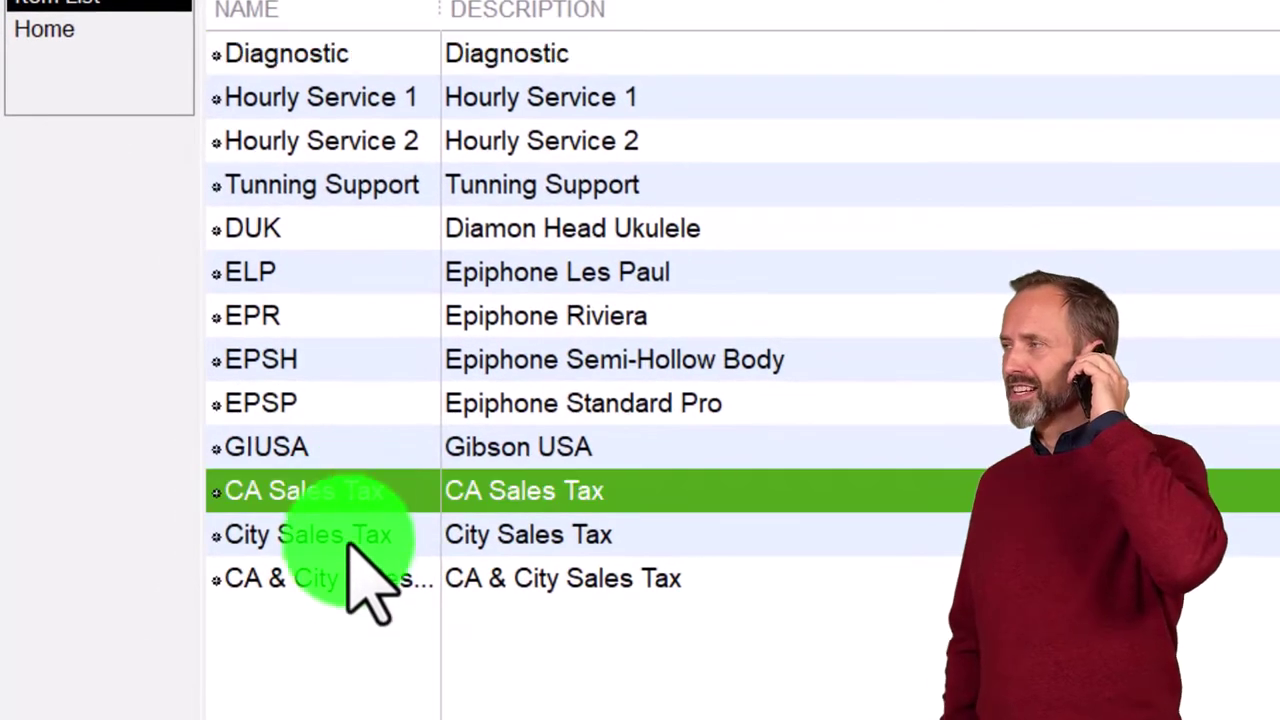
left_click(357, 540)
left_click(378, 582)
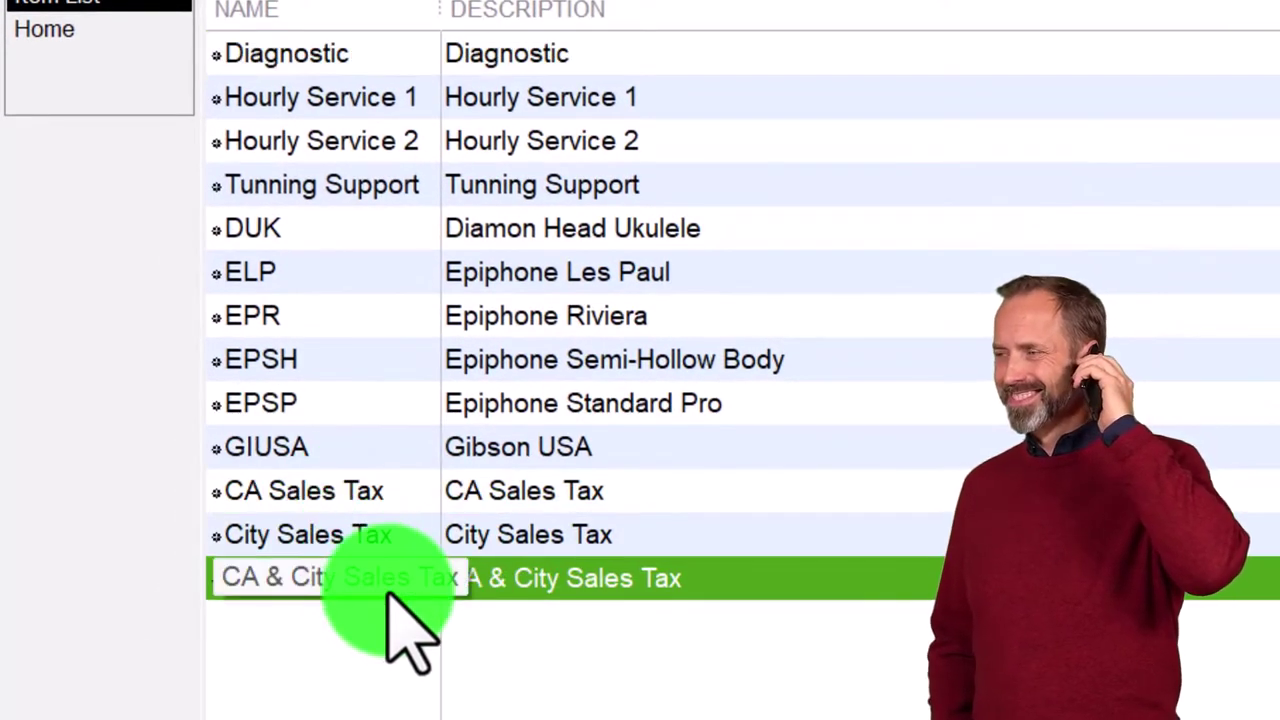
left_click(343, 712)
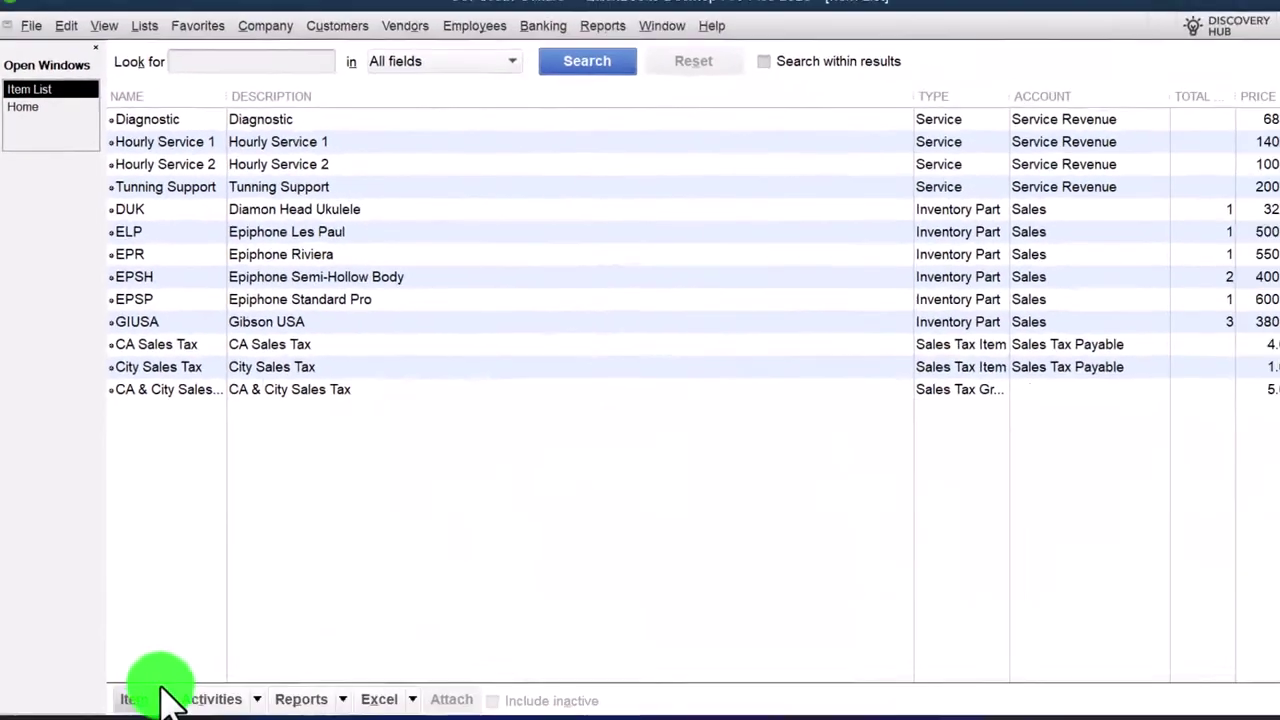
left_click(150, 658)
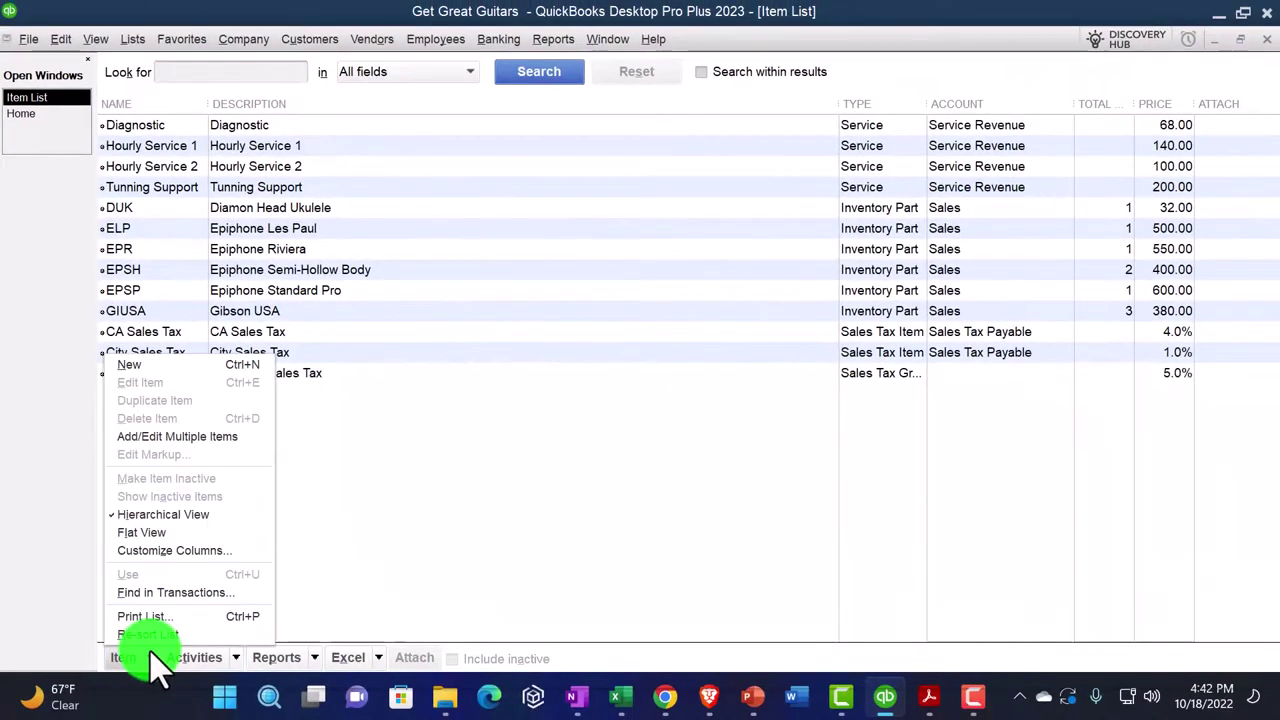
left_click(149, 365)
left_click(289, 106)
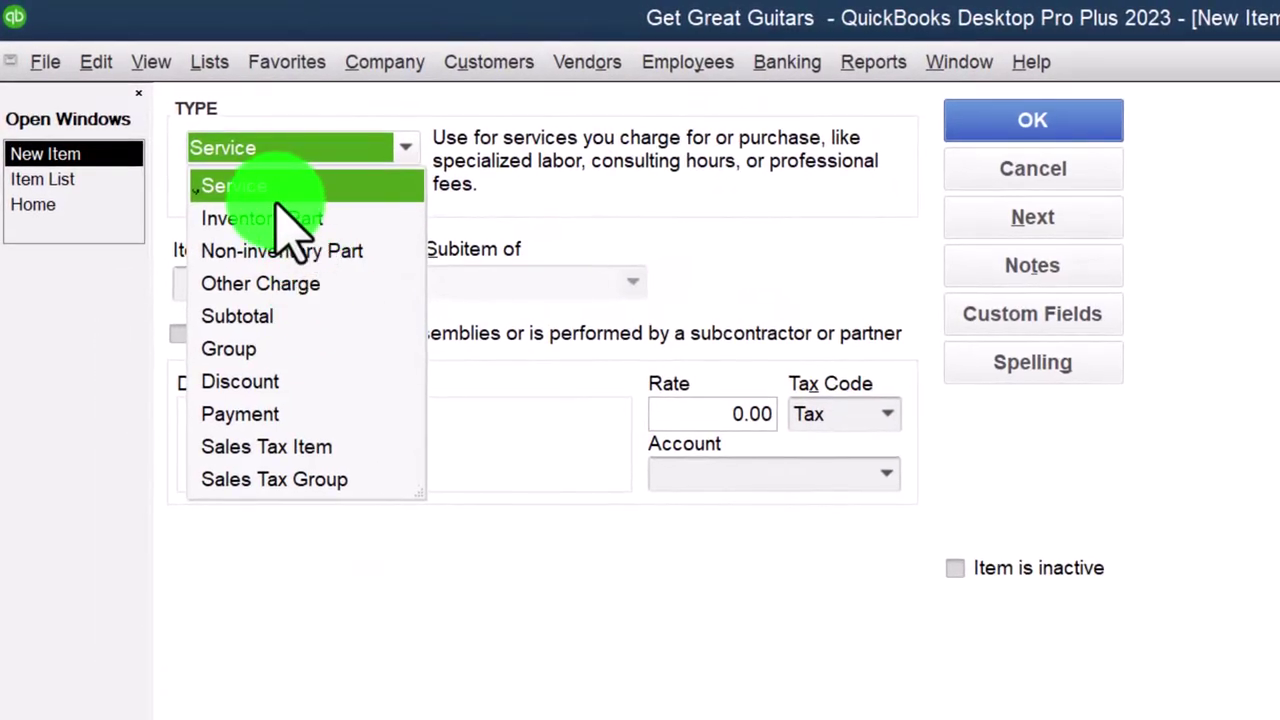
left_click(266, 444)
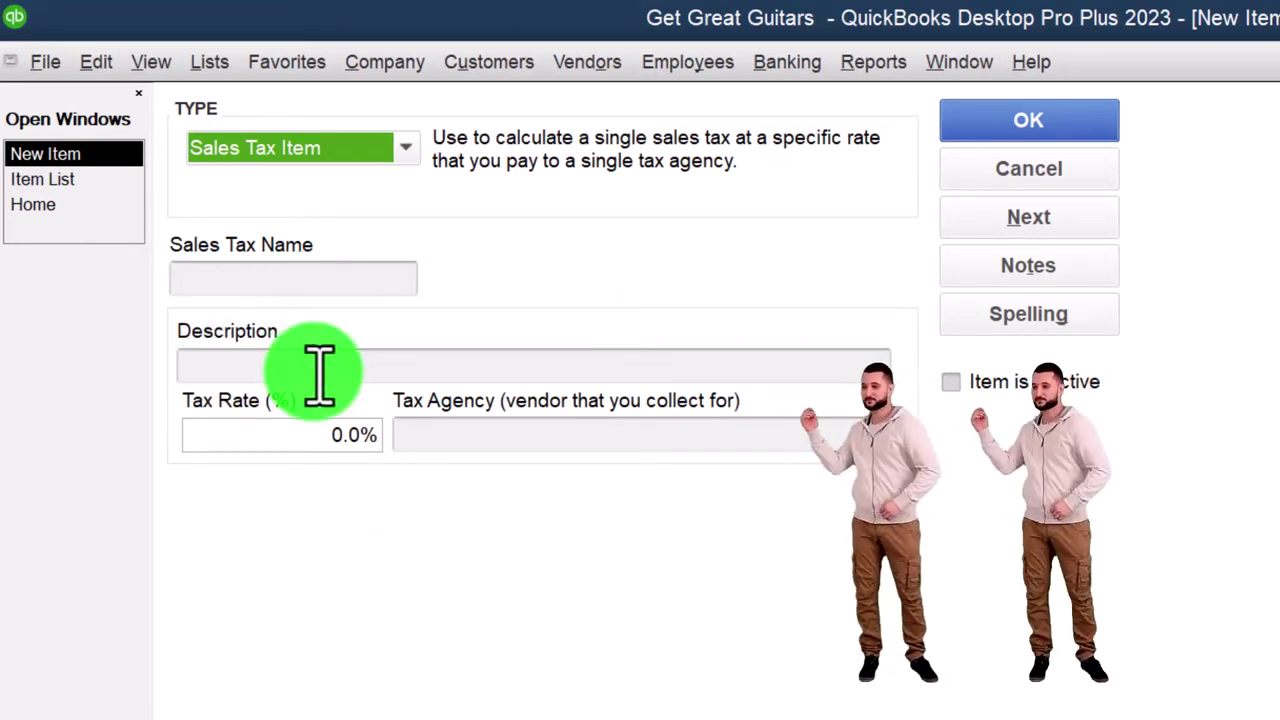
left_click(405, 149)
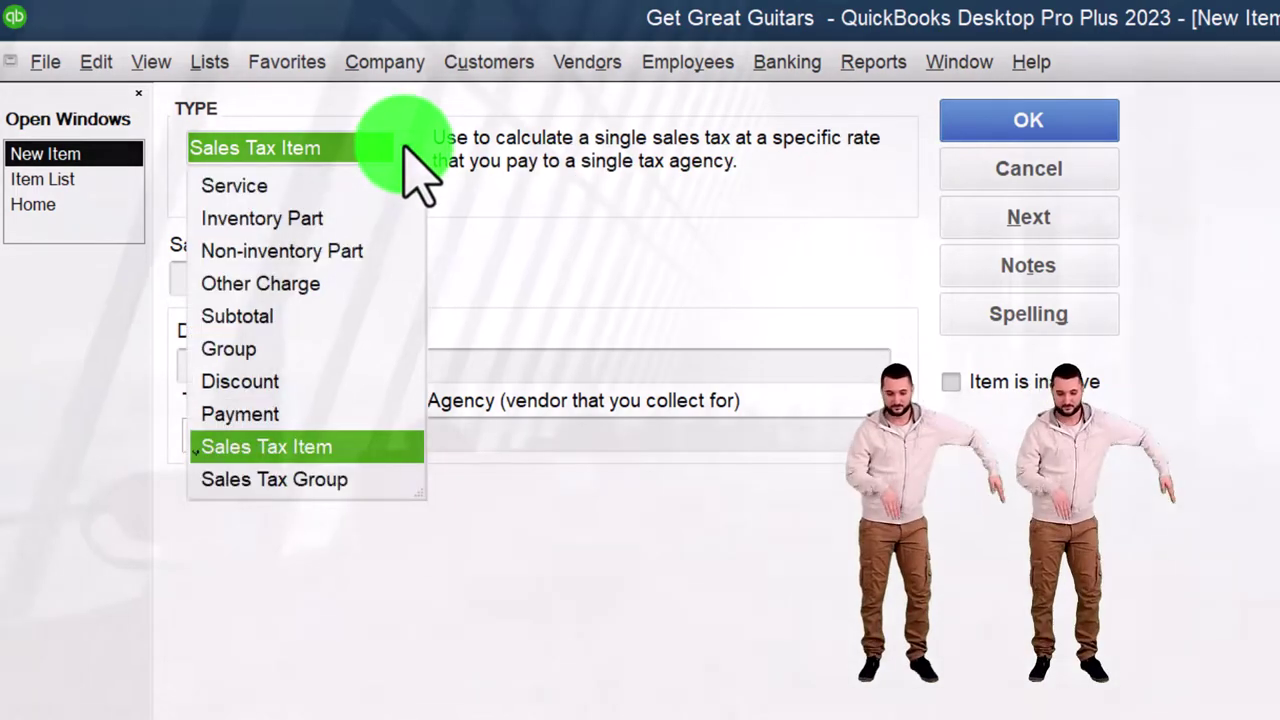
left_click(325, 478)
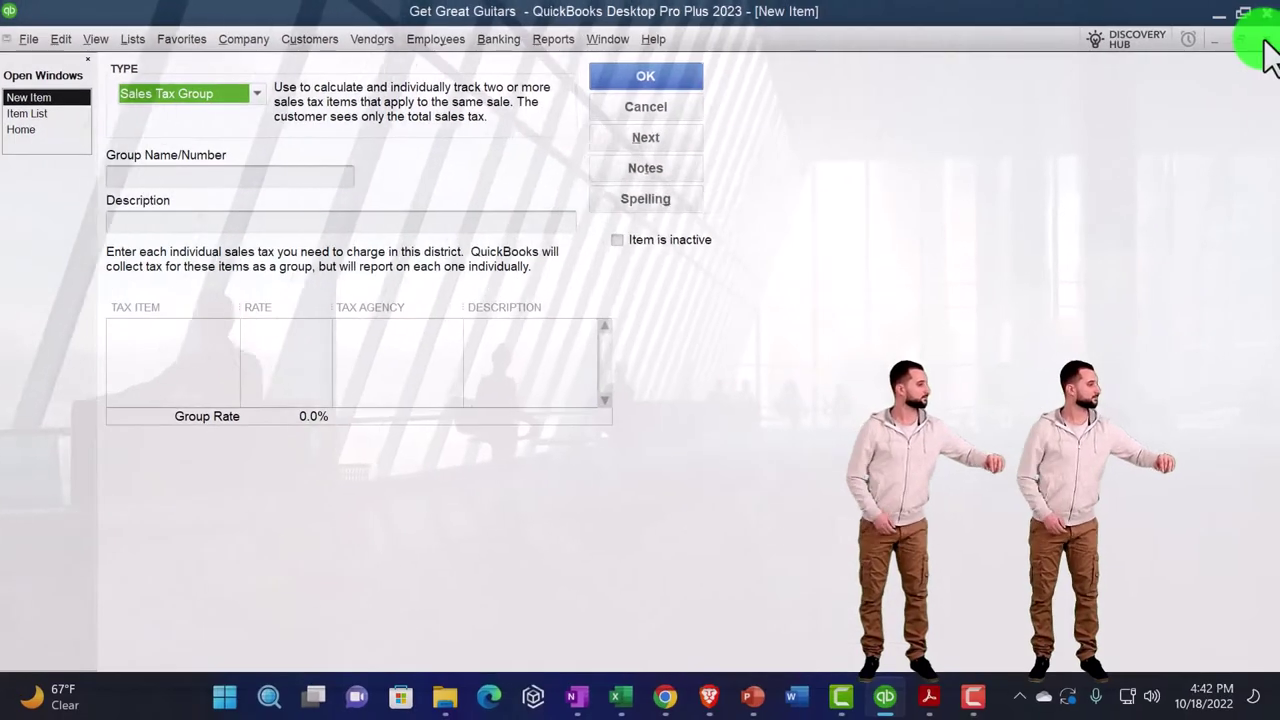
key("Escape")
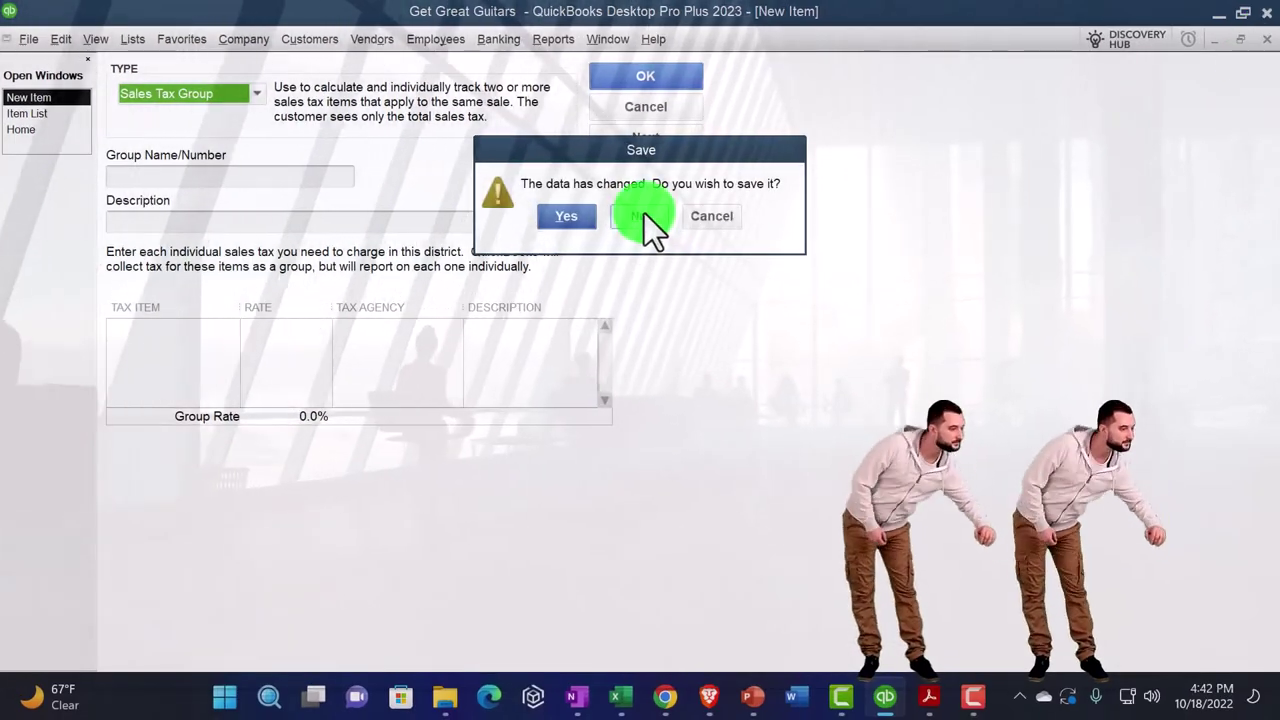
left_click(640, 216)
right_click(139, 333)
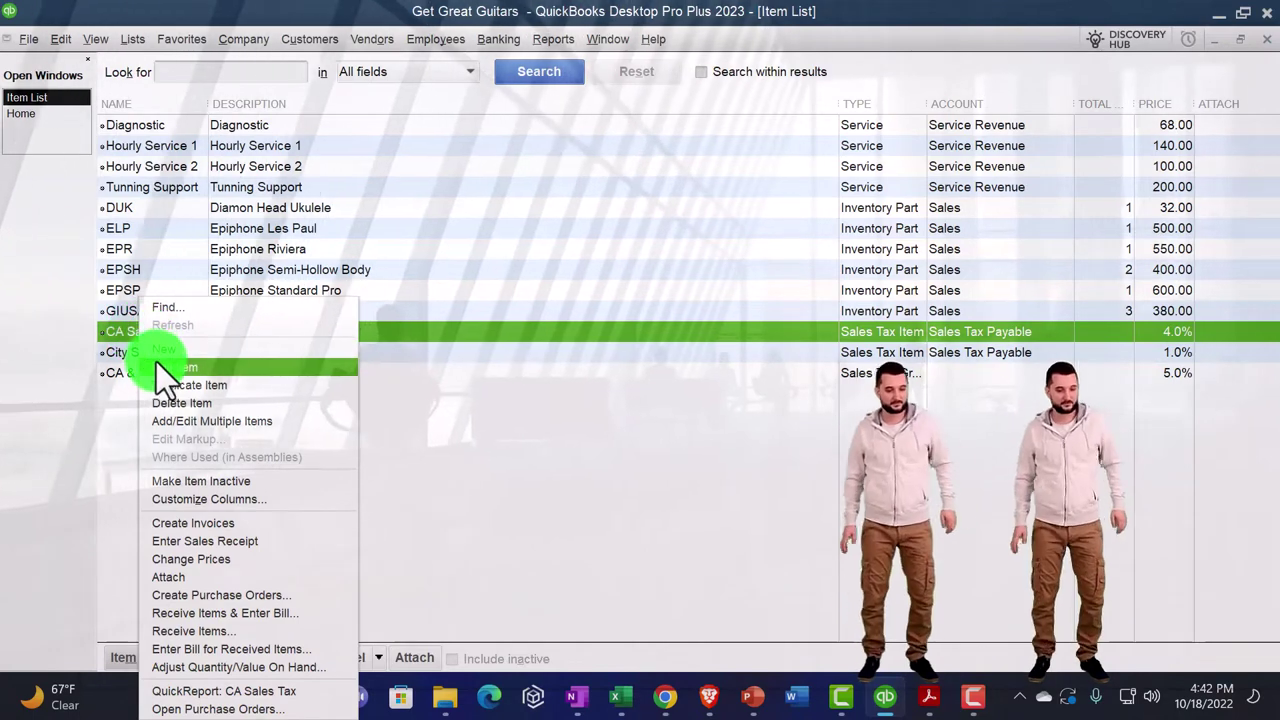
left_click(178, 366)
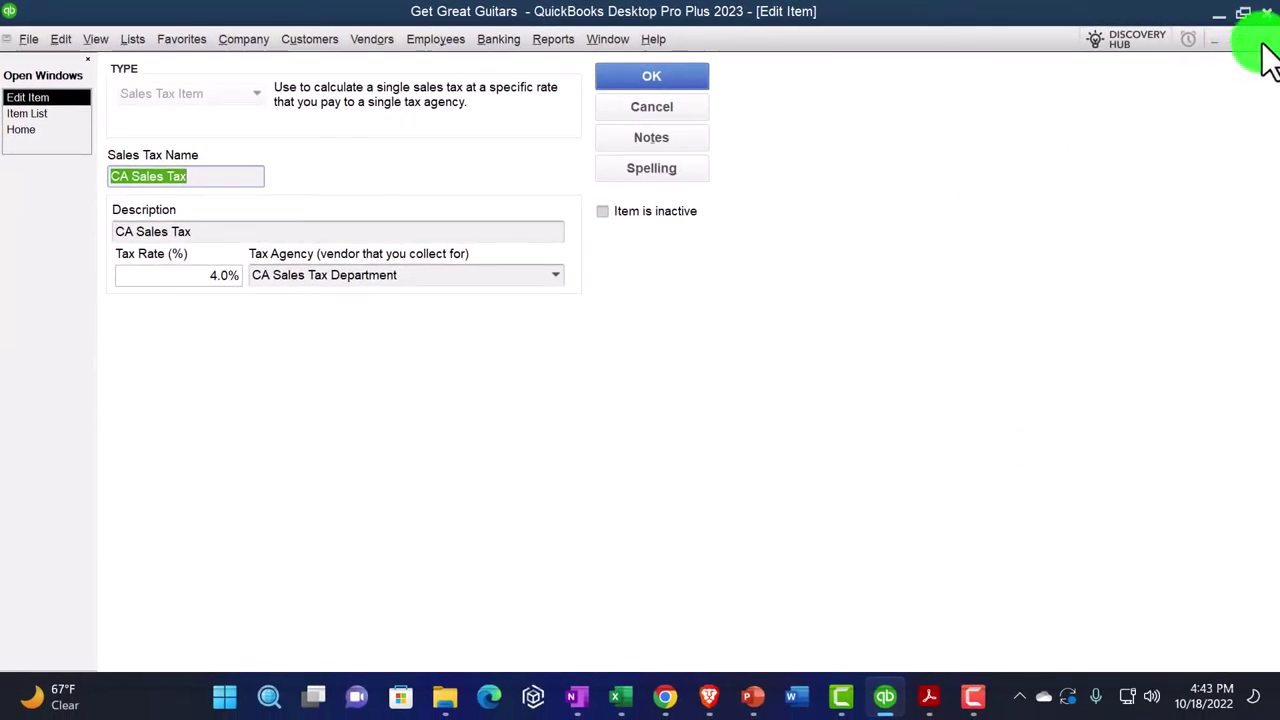
left_click(1262, 46)
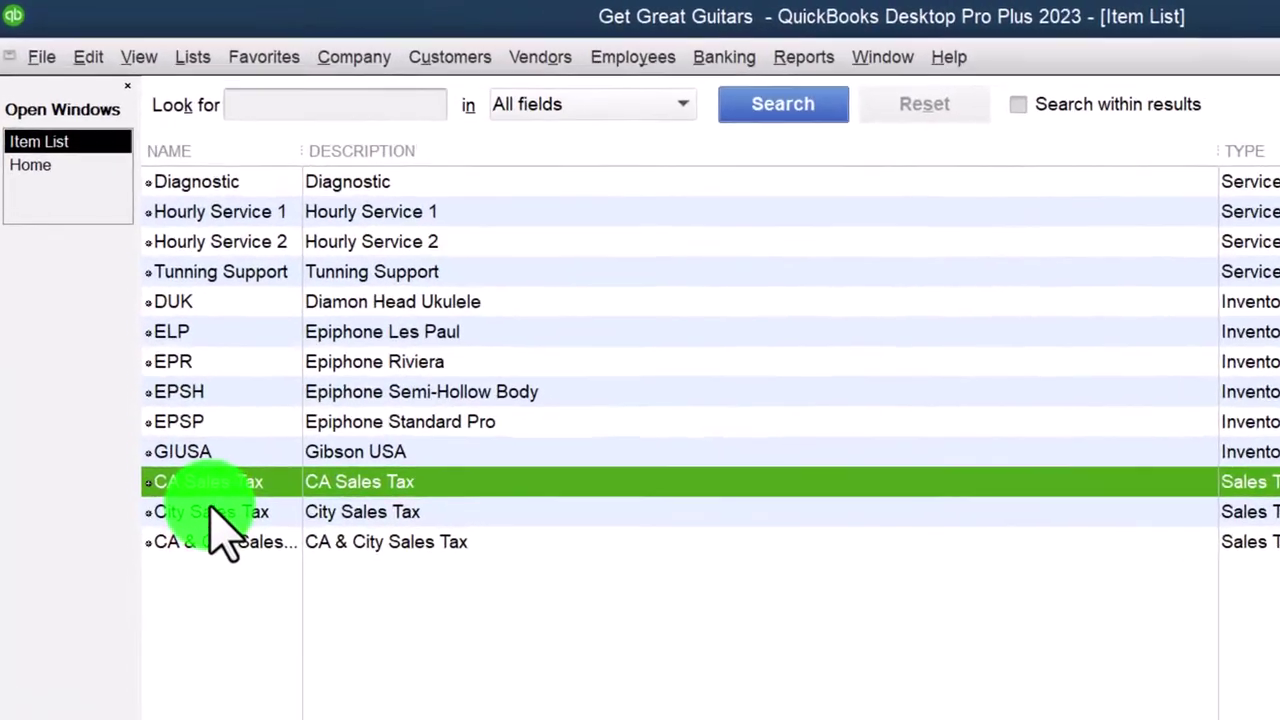
left_click(145, 352)
right_click(240, 555)
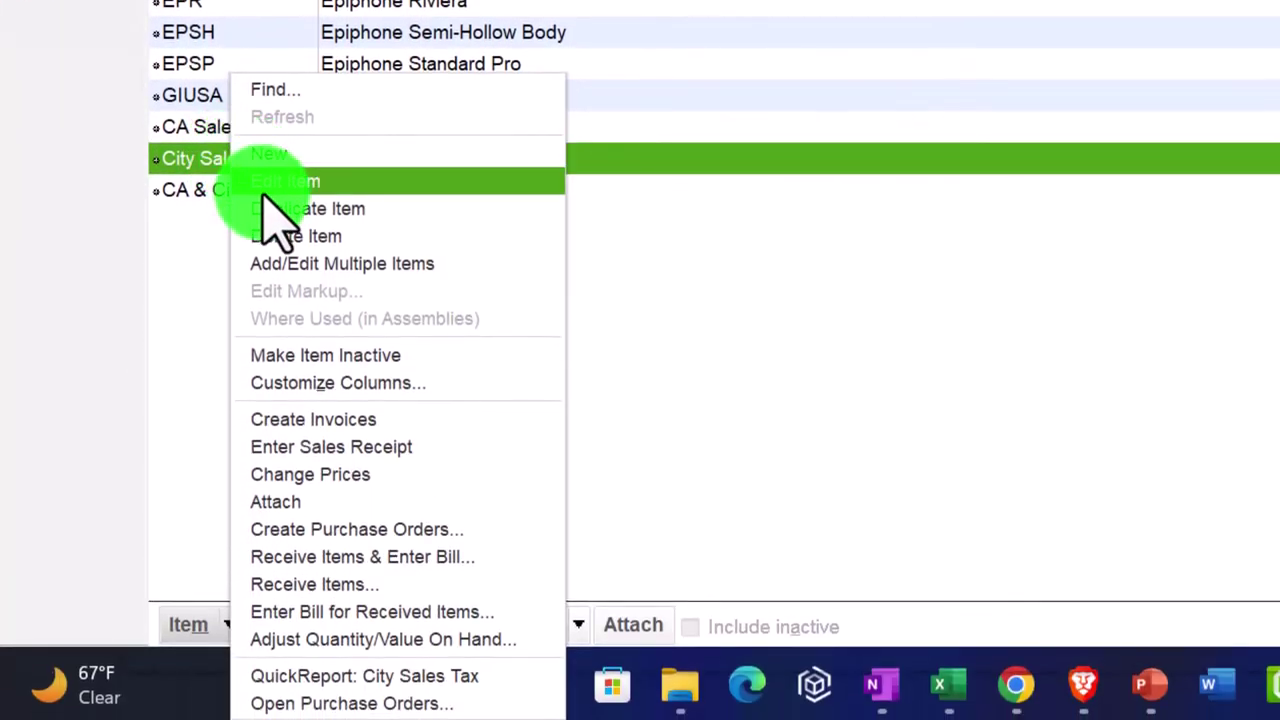
left_click(345, 181)
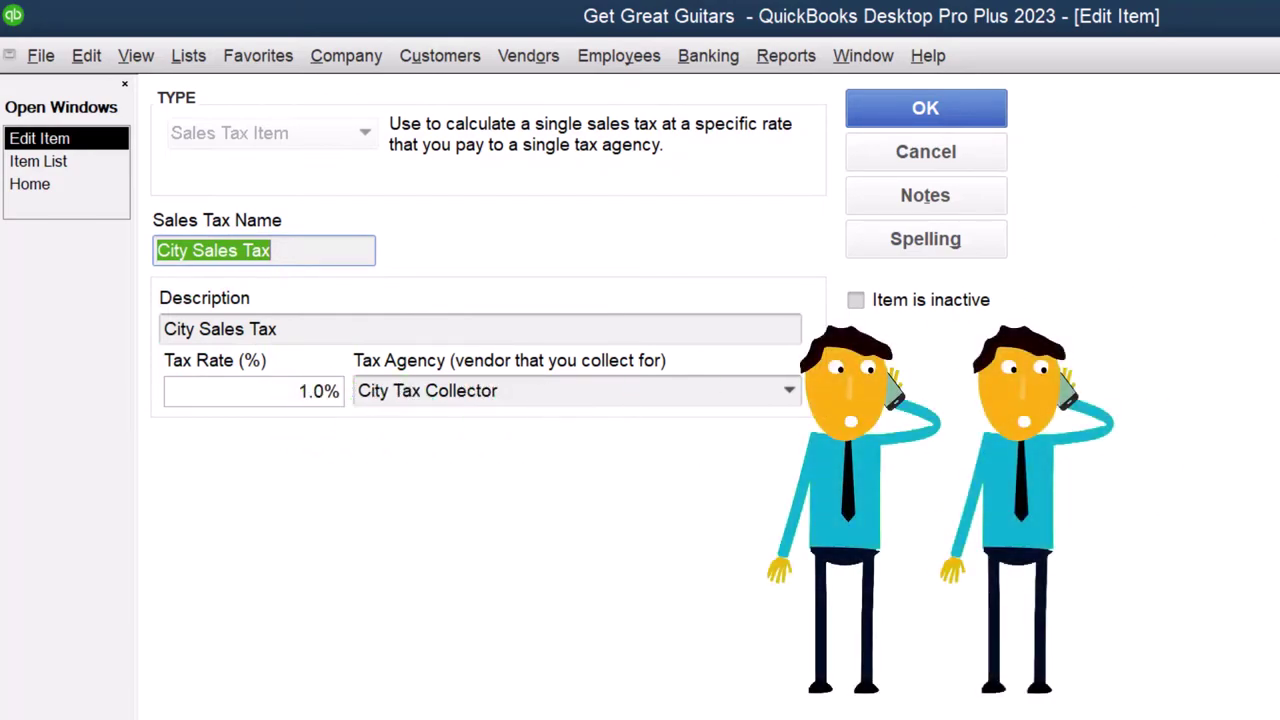
key("Return")
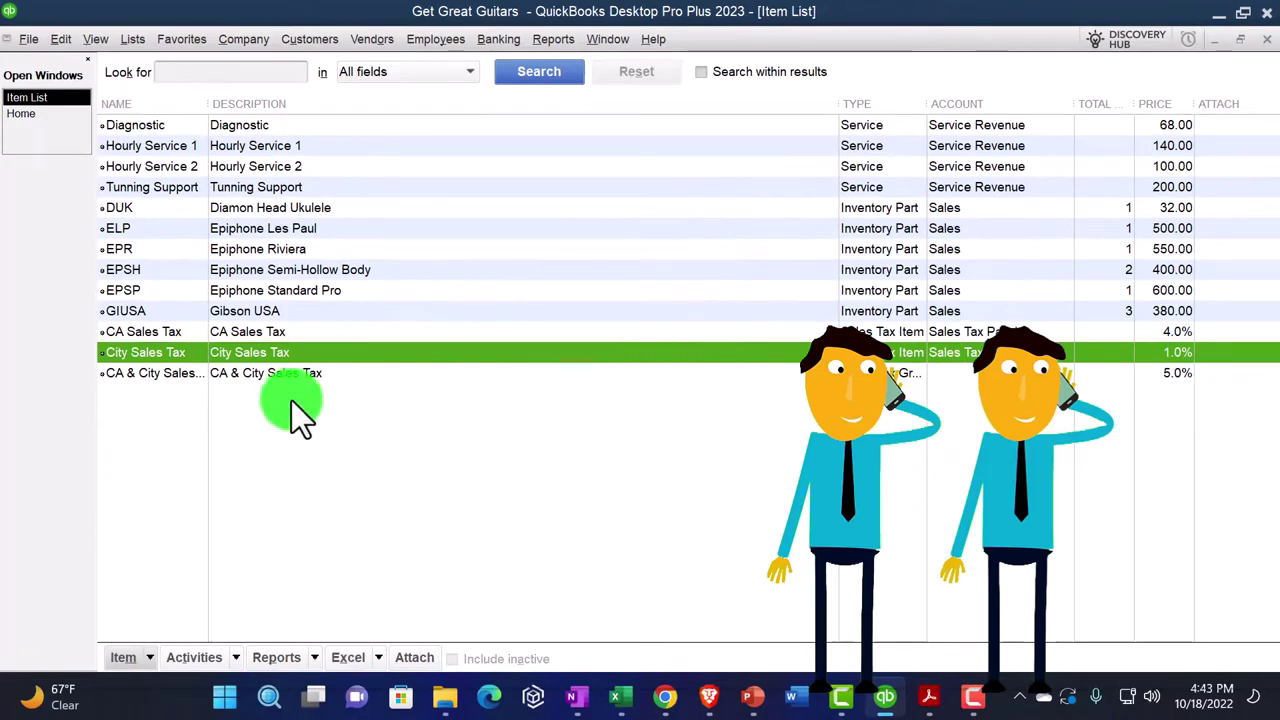
right_click(160, 373)
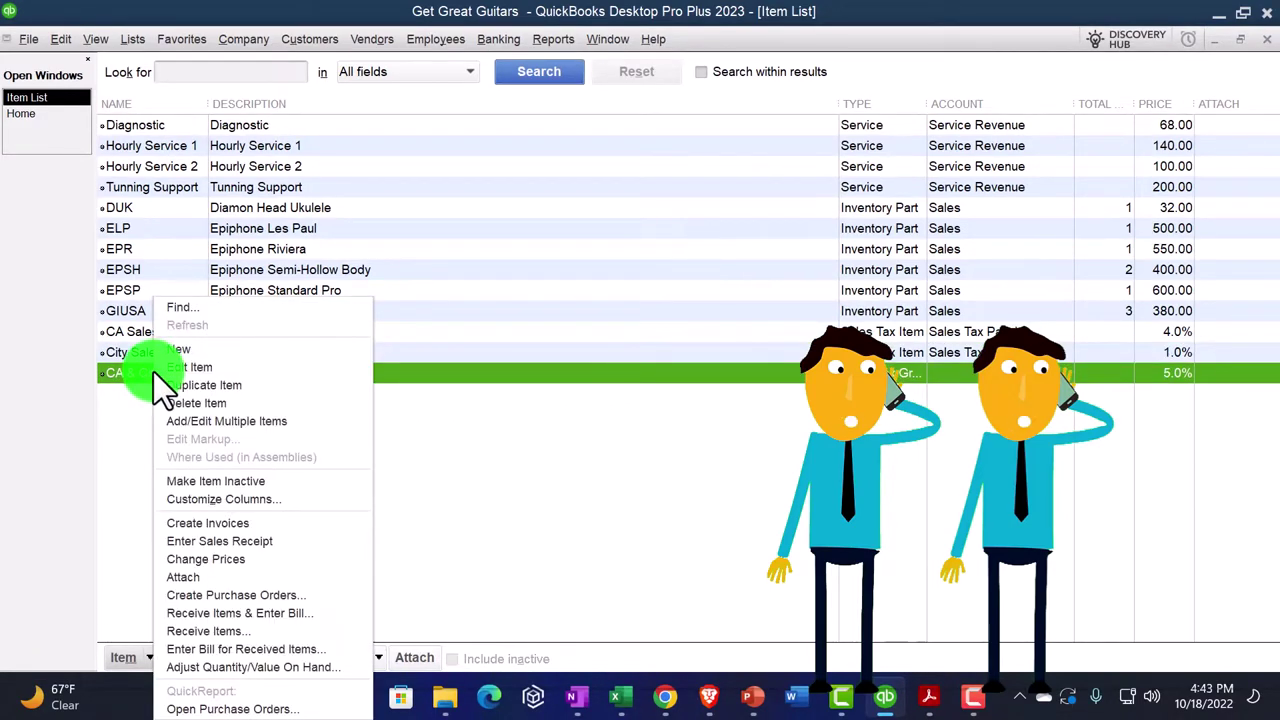
left_click(201, 421)
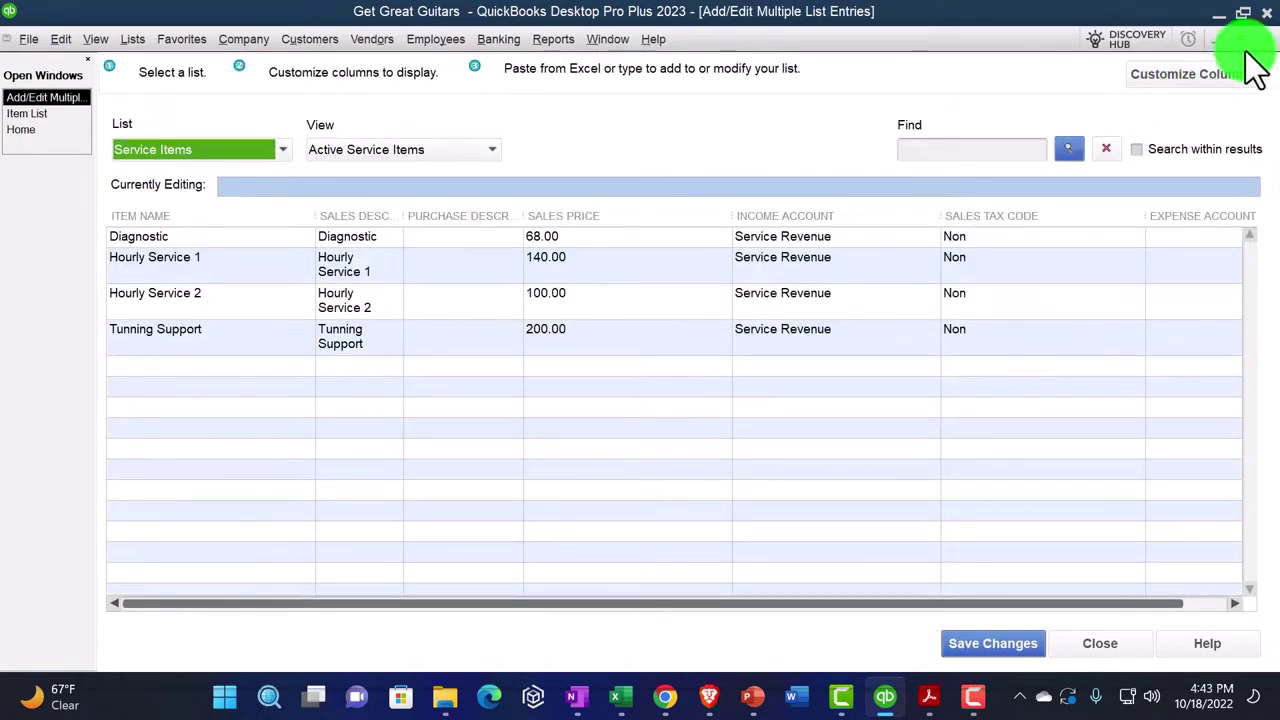
left_click(1247, 50)
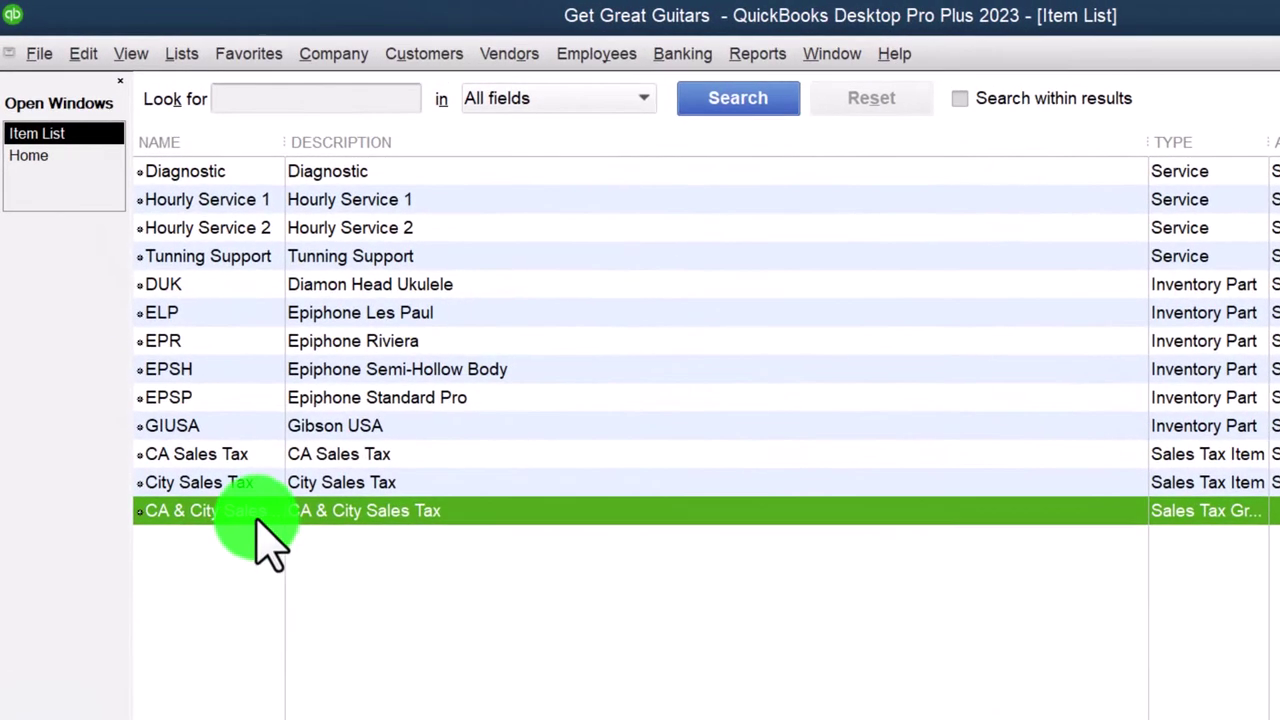
right_click(190, 382)
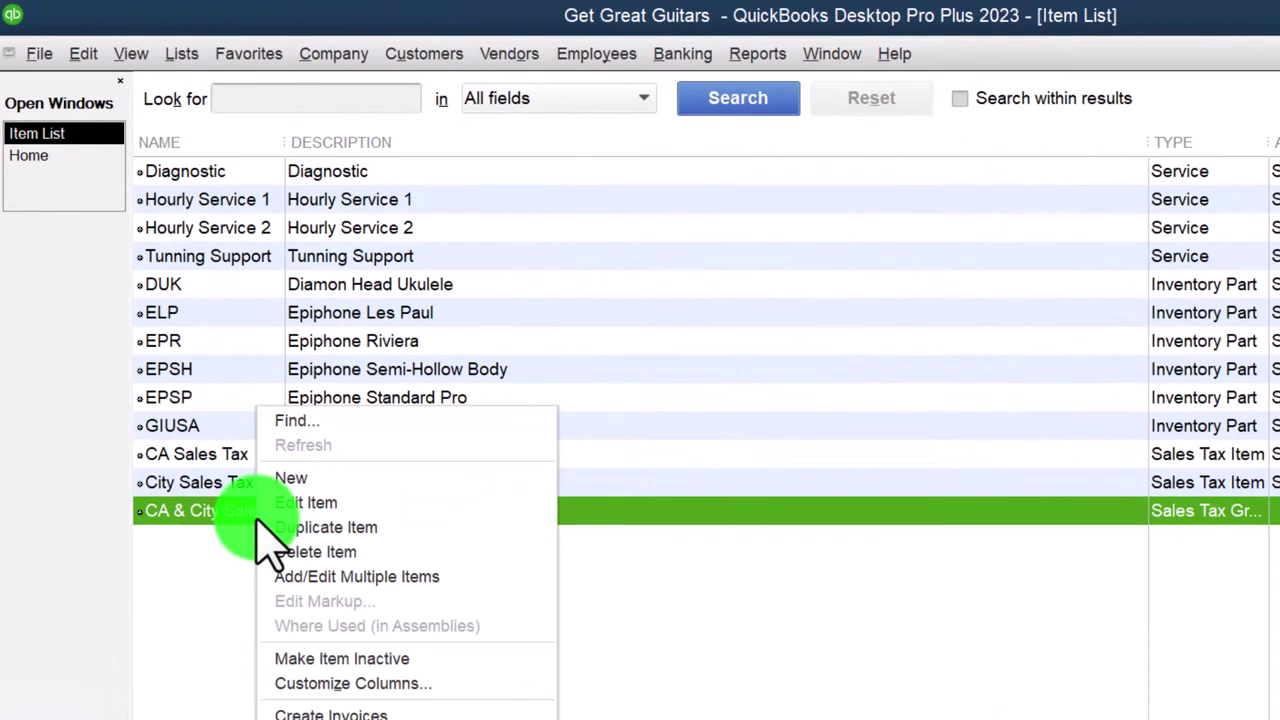
left_click(268, 506)
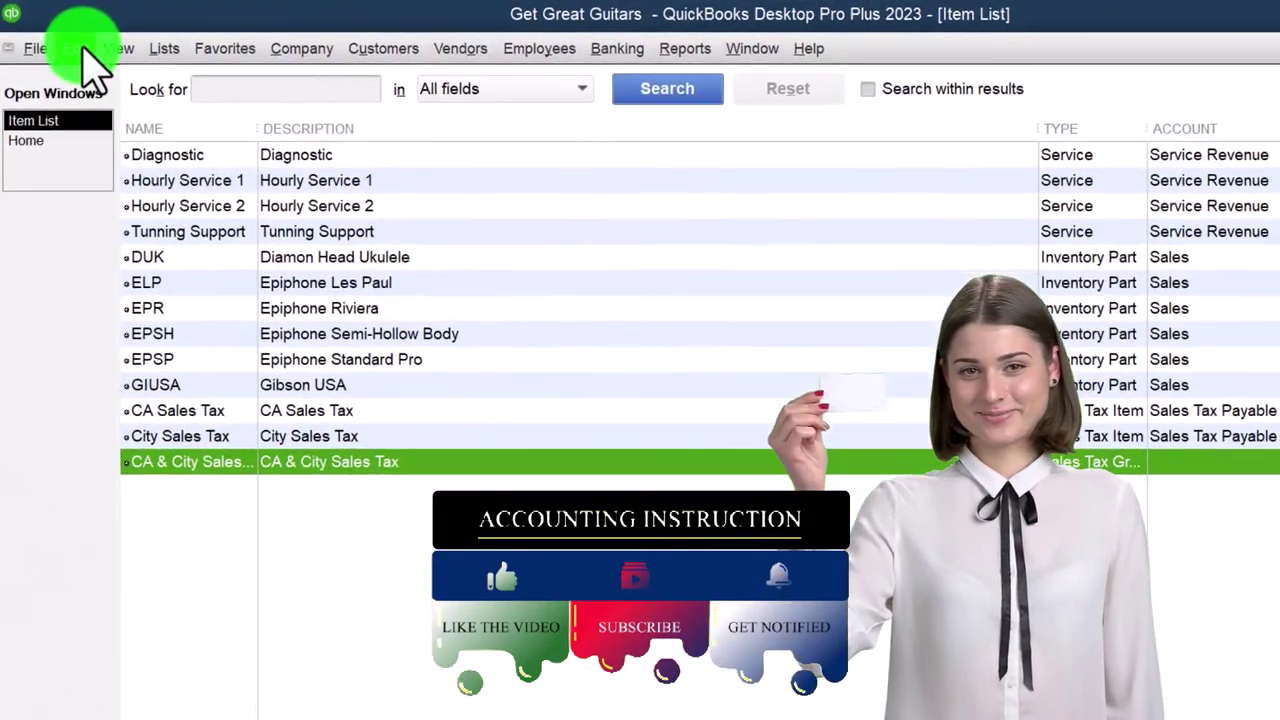
left_click(83, 53)
left_click(122, 484)
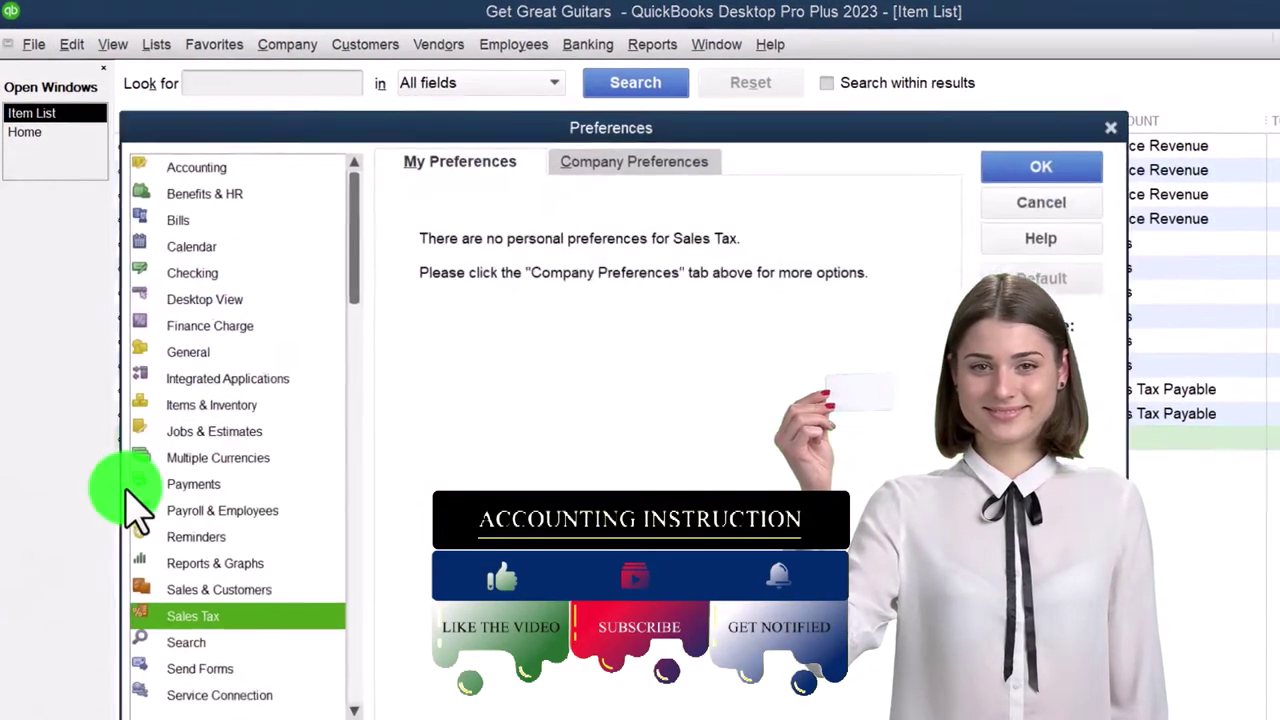
left_click(804, 10)
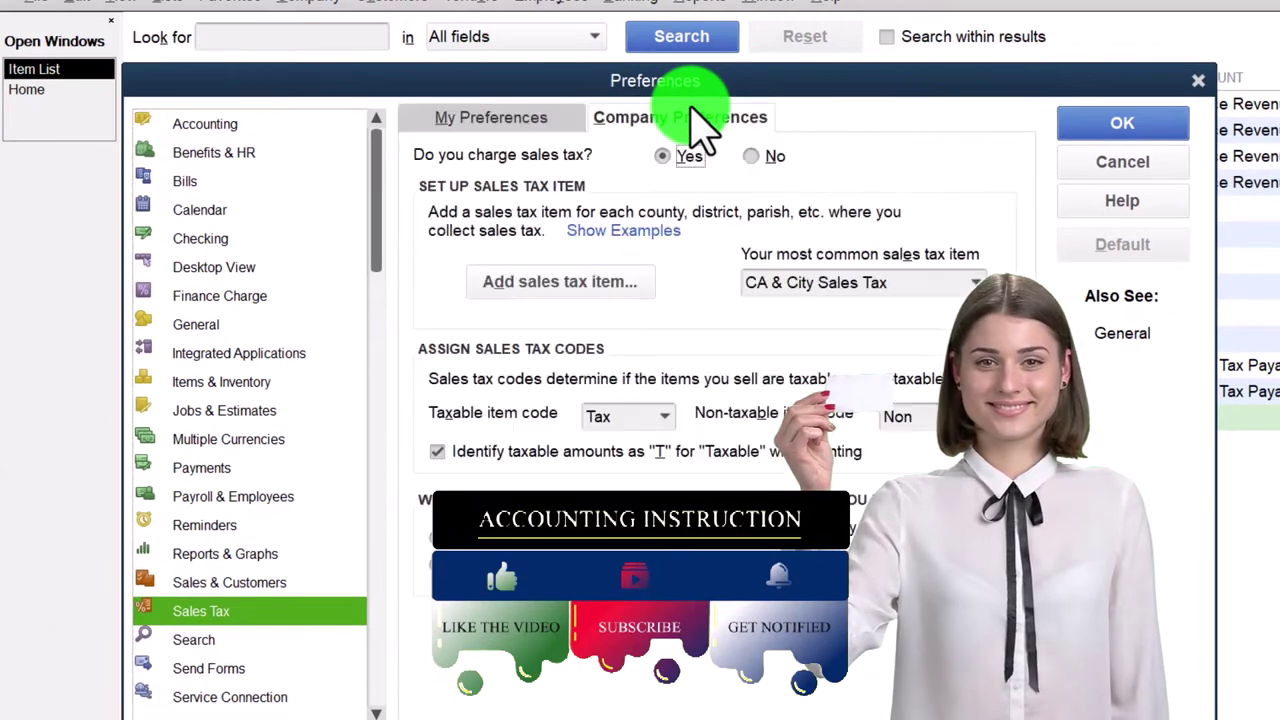
left_click(975, 285)
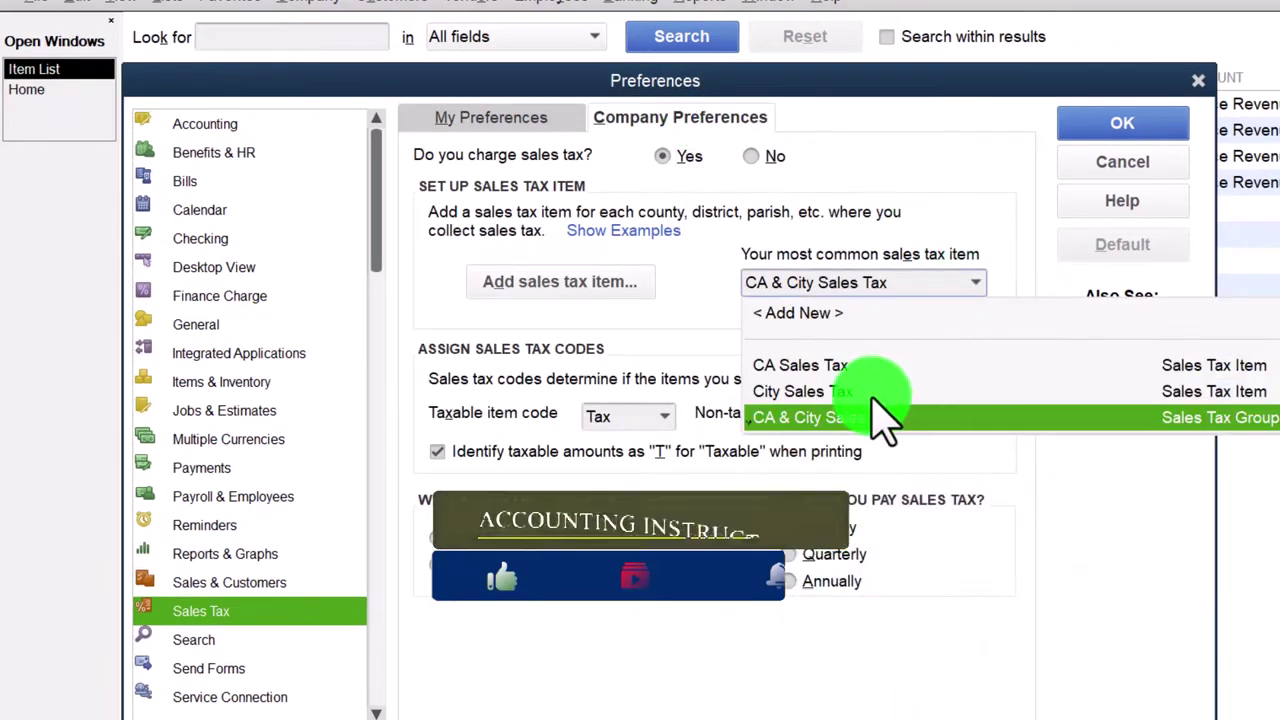
left_click(980, 432)
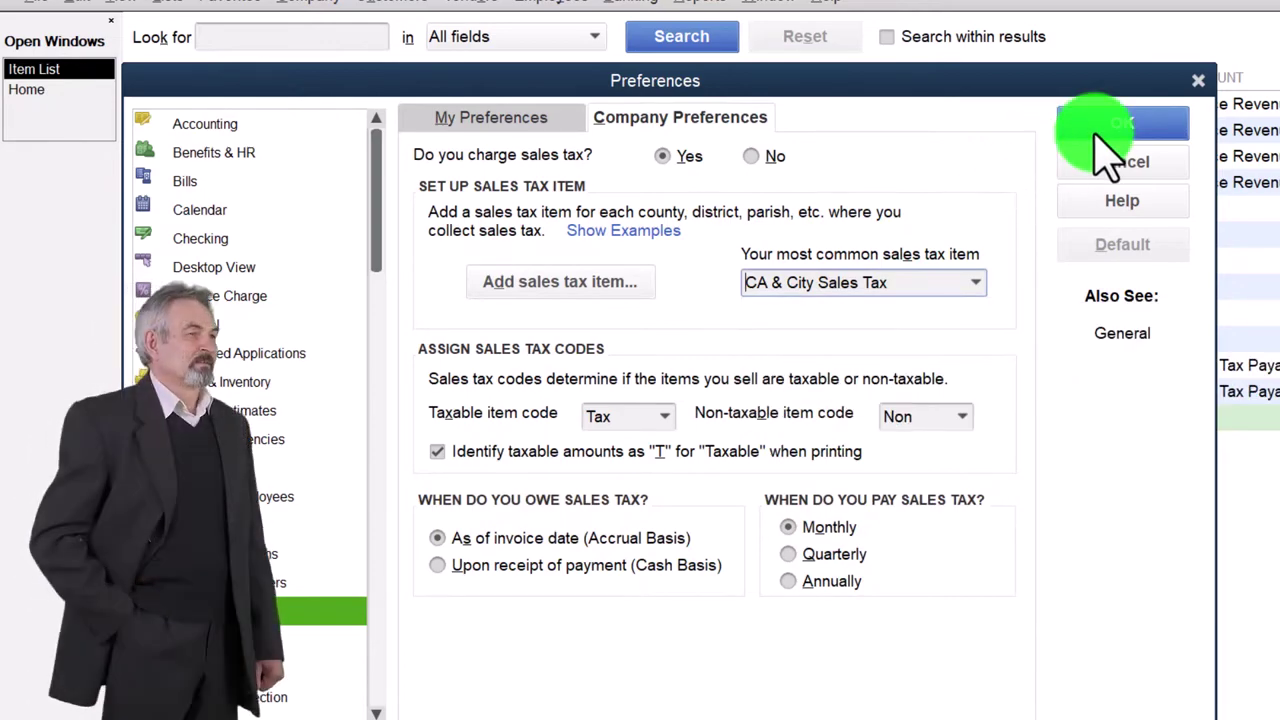
left_click(1098, 132)
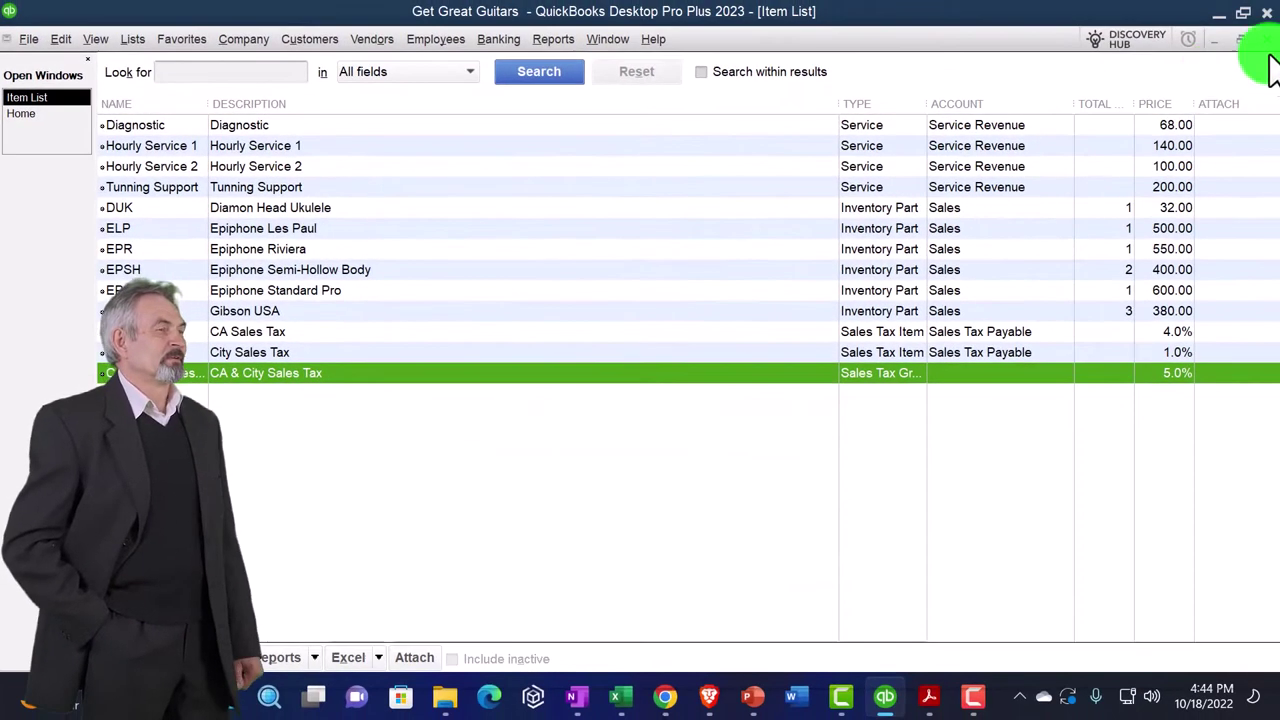
Step: Invoice Customer 1 for EPSH at 400.00 with CA & City Sales tax, totaling 420.00, then close it
left_click(40, 118)
left_click(289, 401)
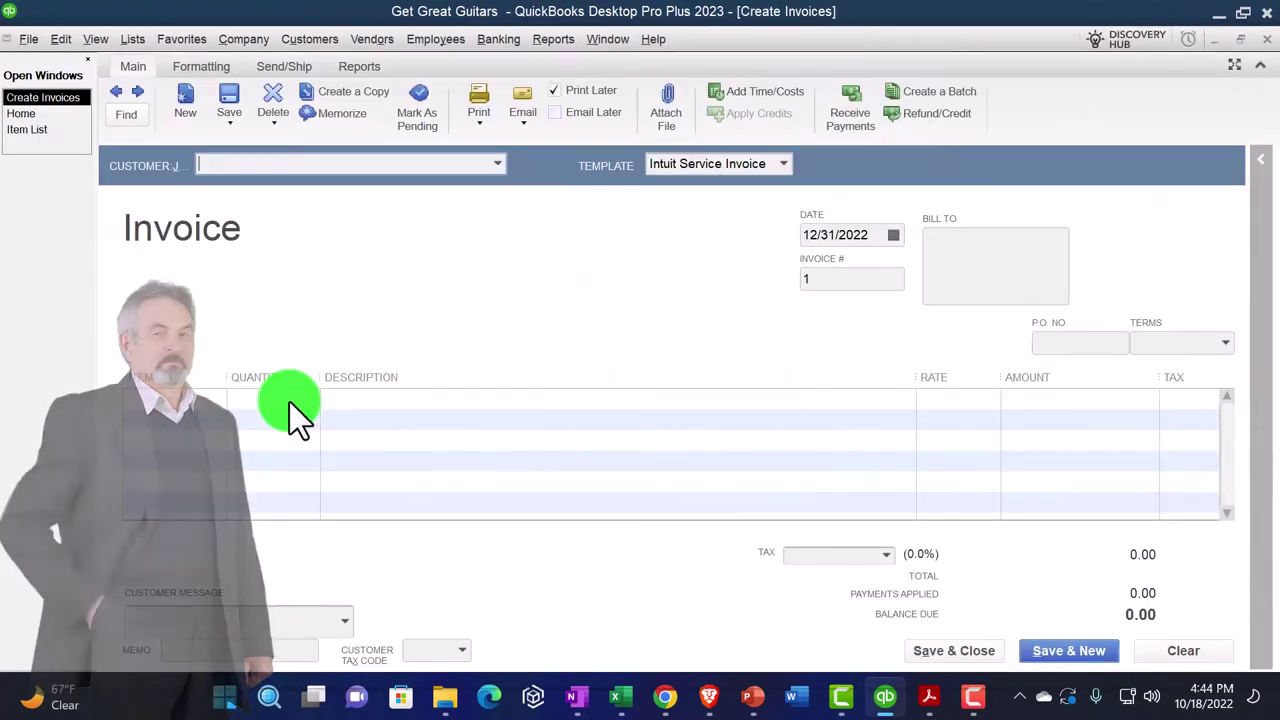
type("Customer 1")
key("Tab")
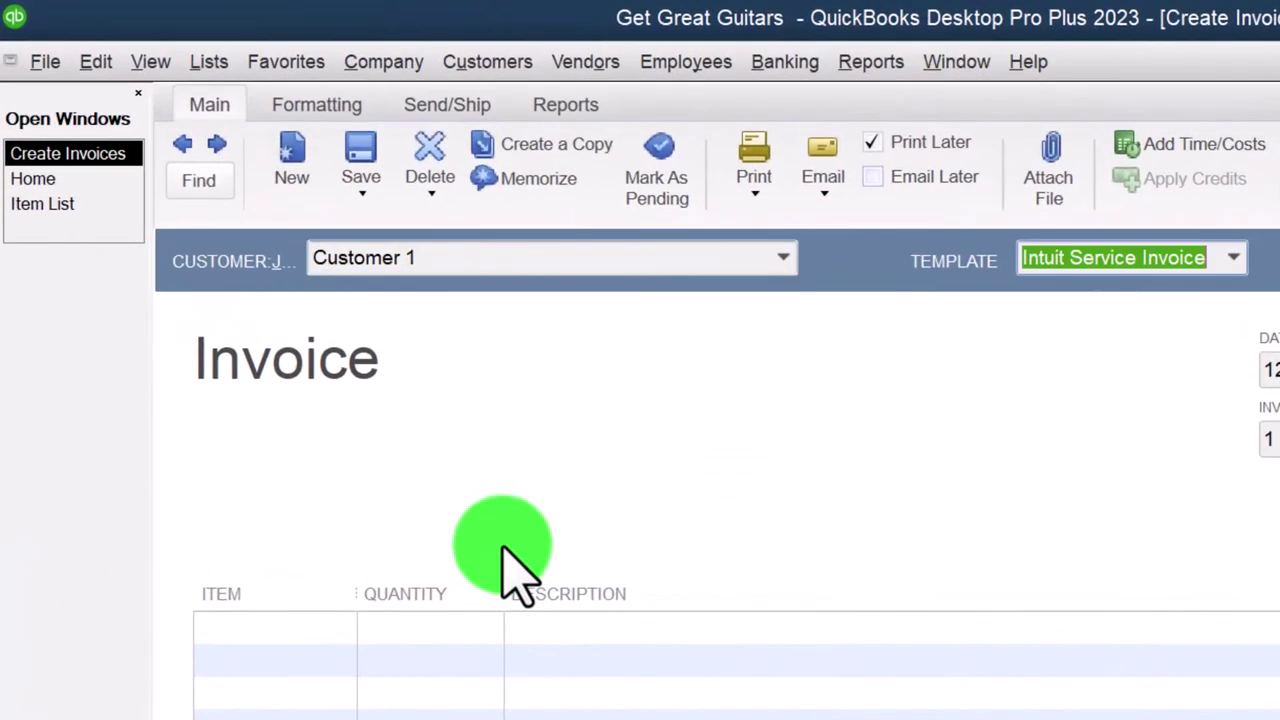
left_click(353, 628)
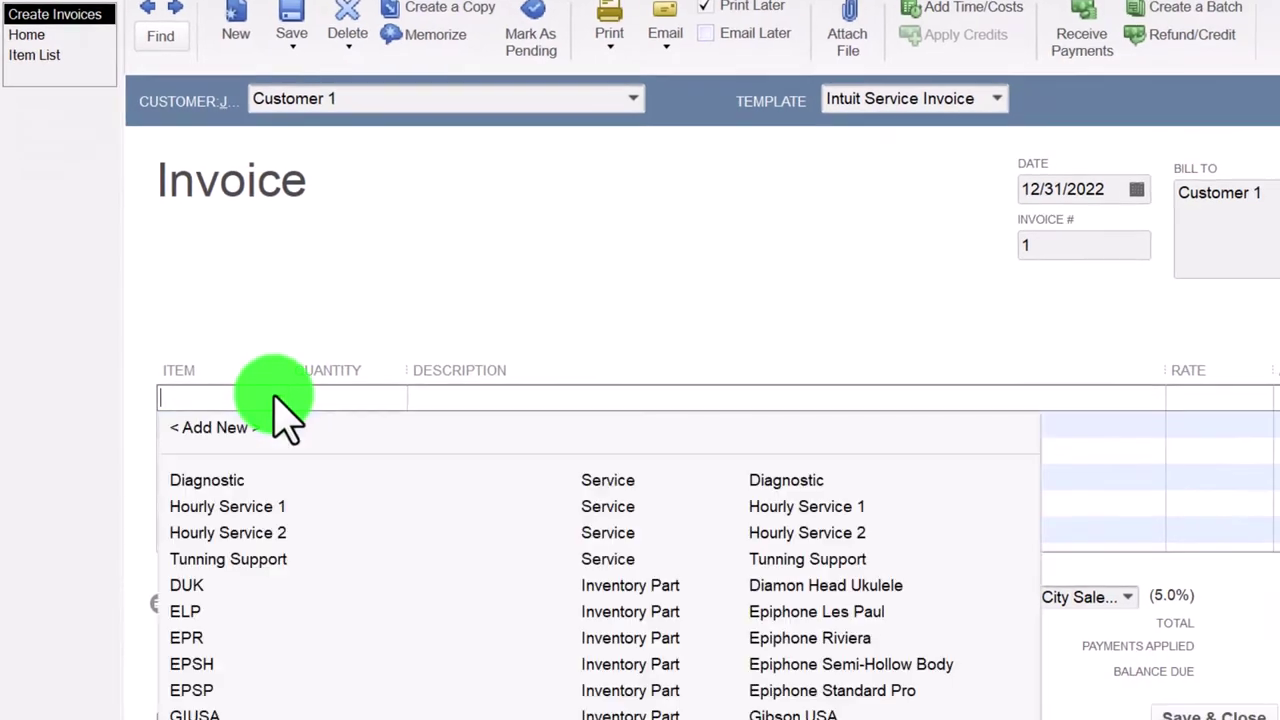
left_click(240, 664)
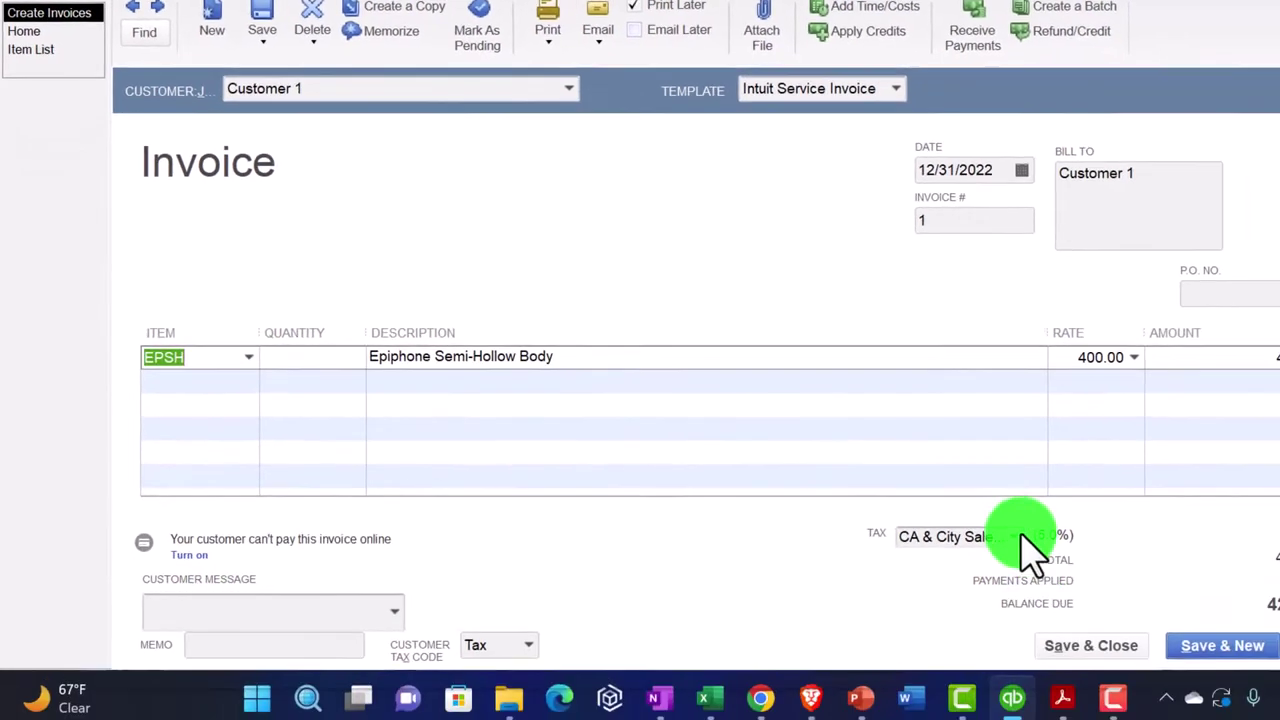
left_click(1125, 594)
left_click(826, 515)
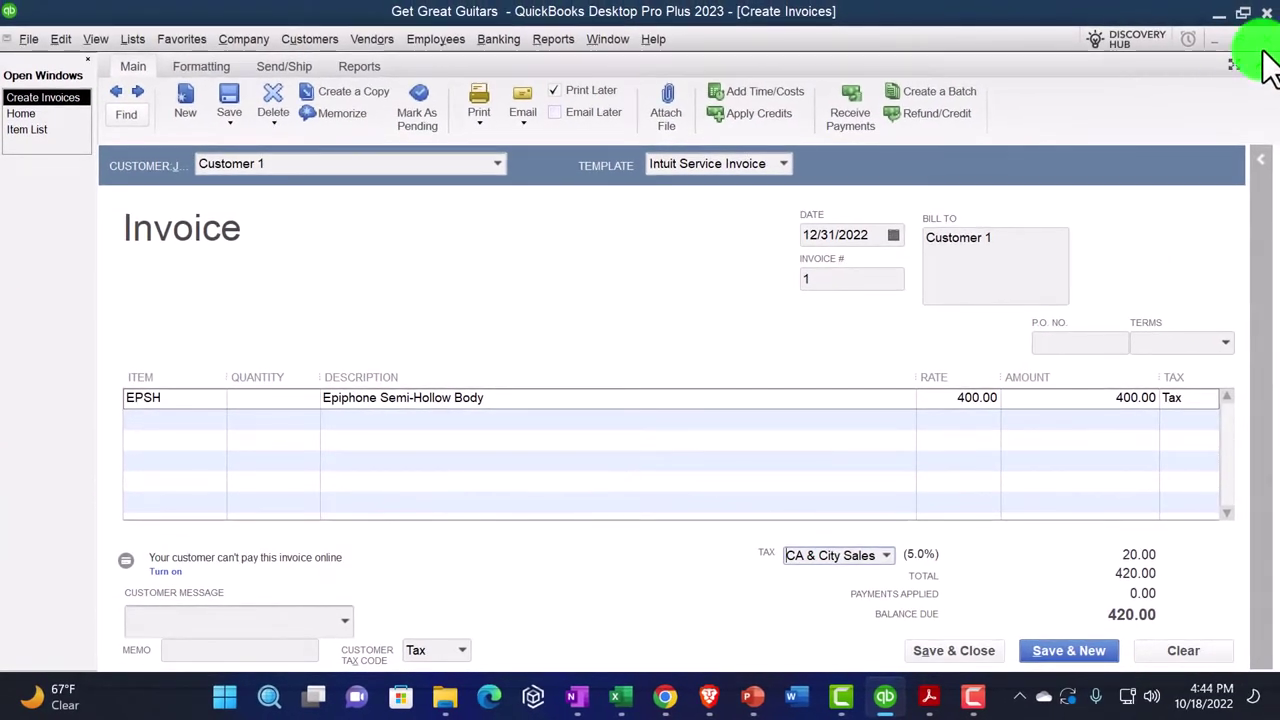
left_click(1267, 40)
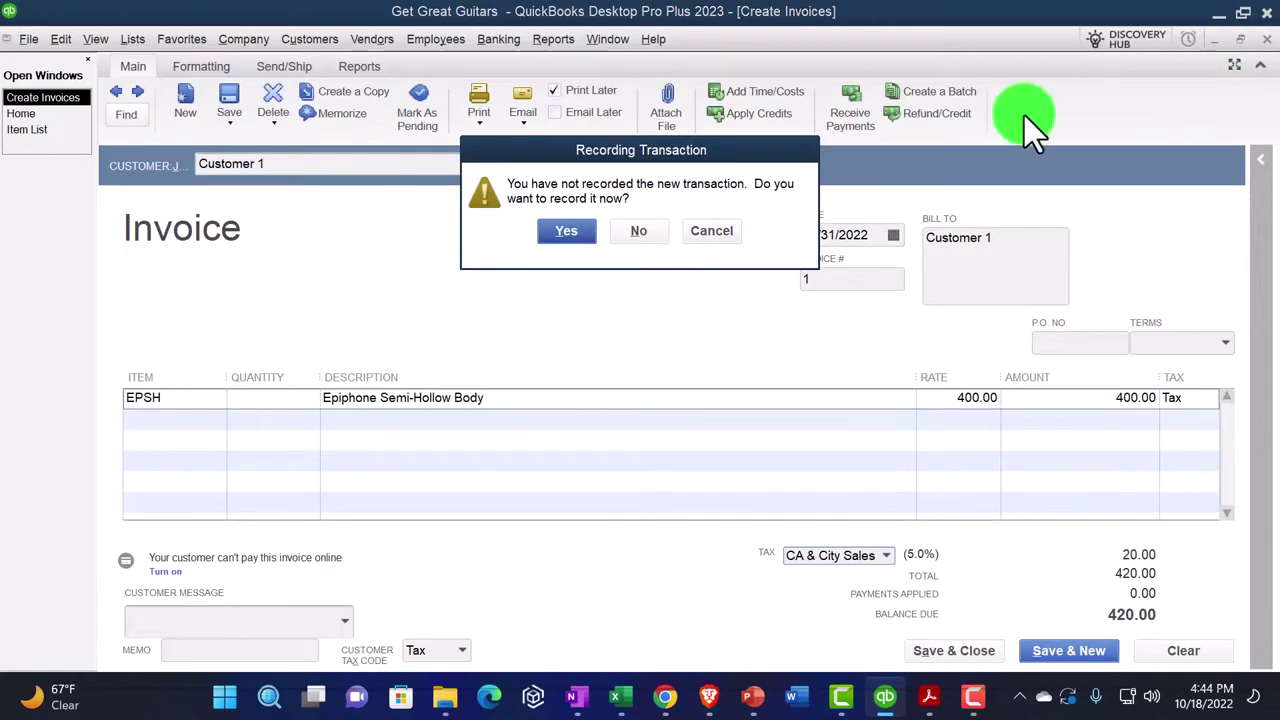
Step: Discard the test invoice, switch back to the Item List, and select ELP then Hourly Service 1
left_click(649, 231)
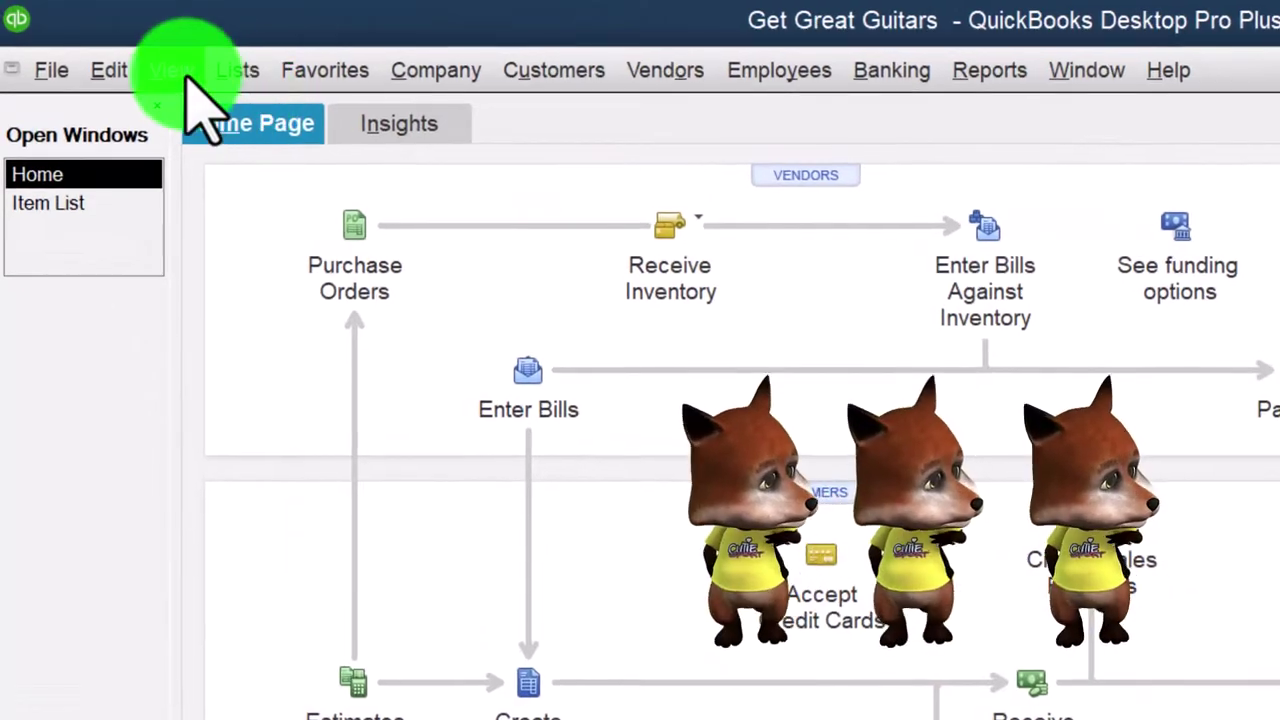
left_click(224, 72)
left_click(94, 177)
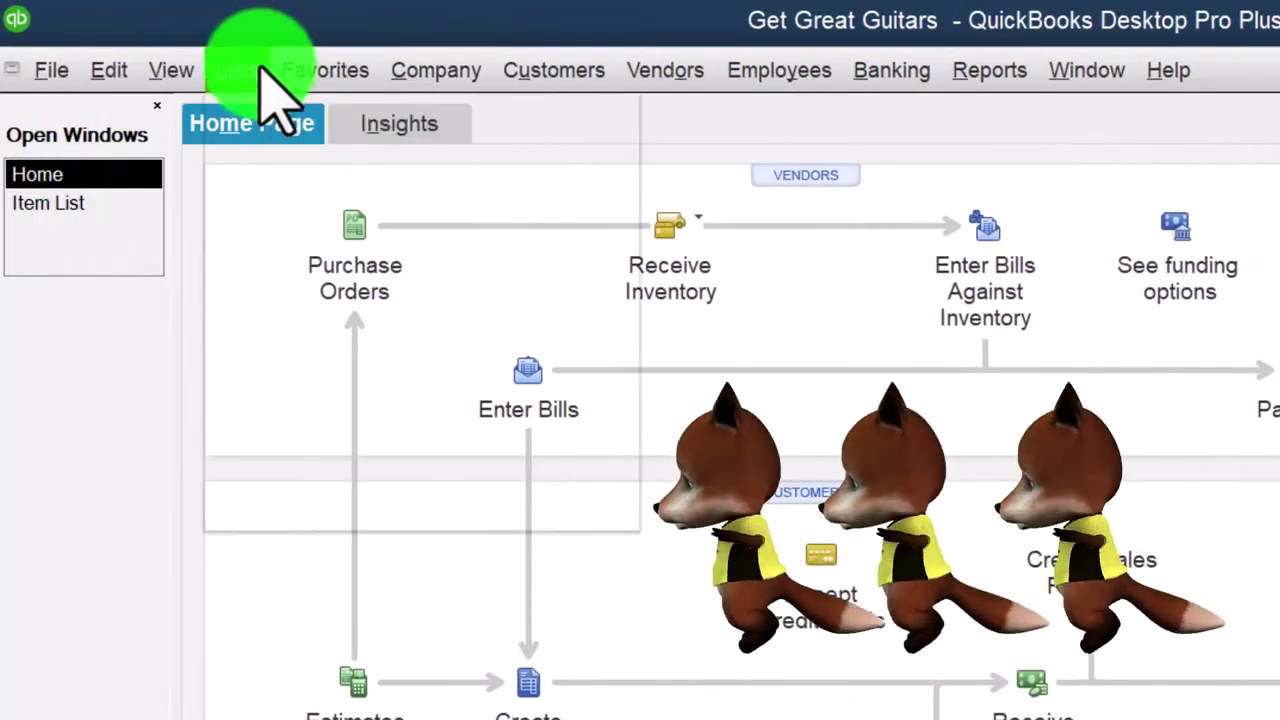
left_click(257, 70)
left_click(120, 203)
left_click(120, 203)
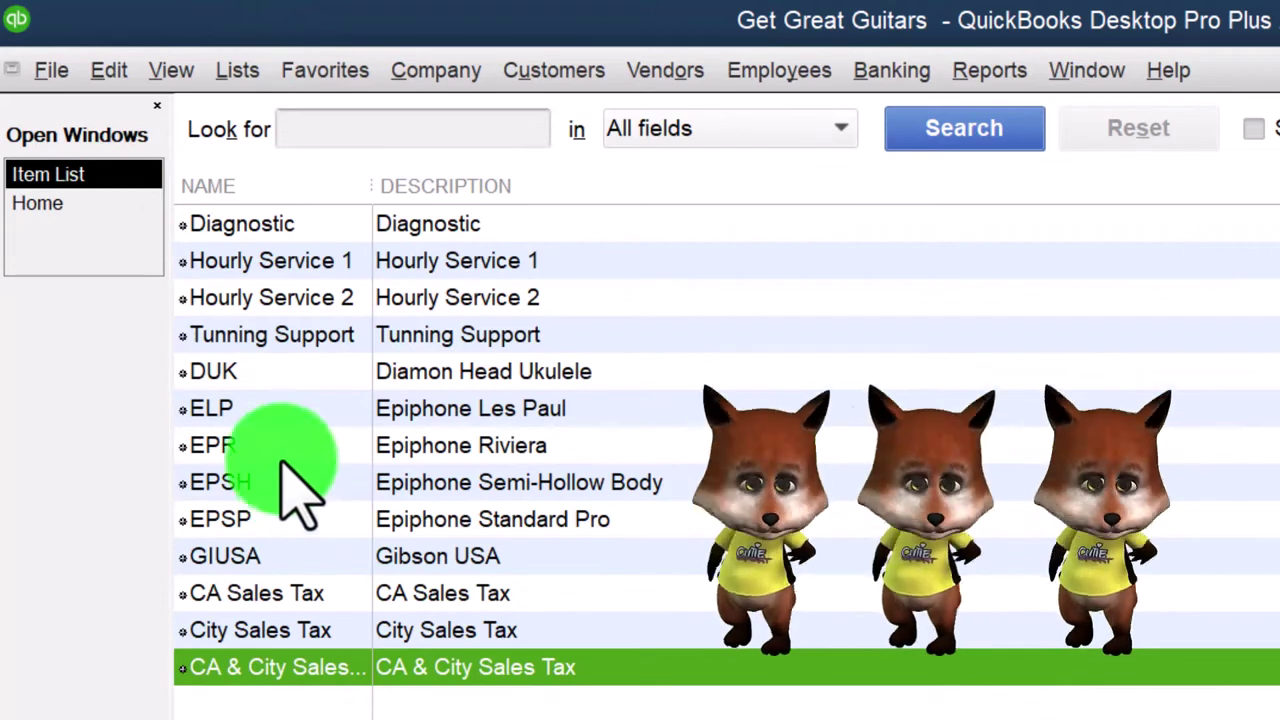
left_click(272, 410)
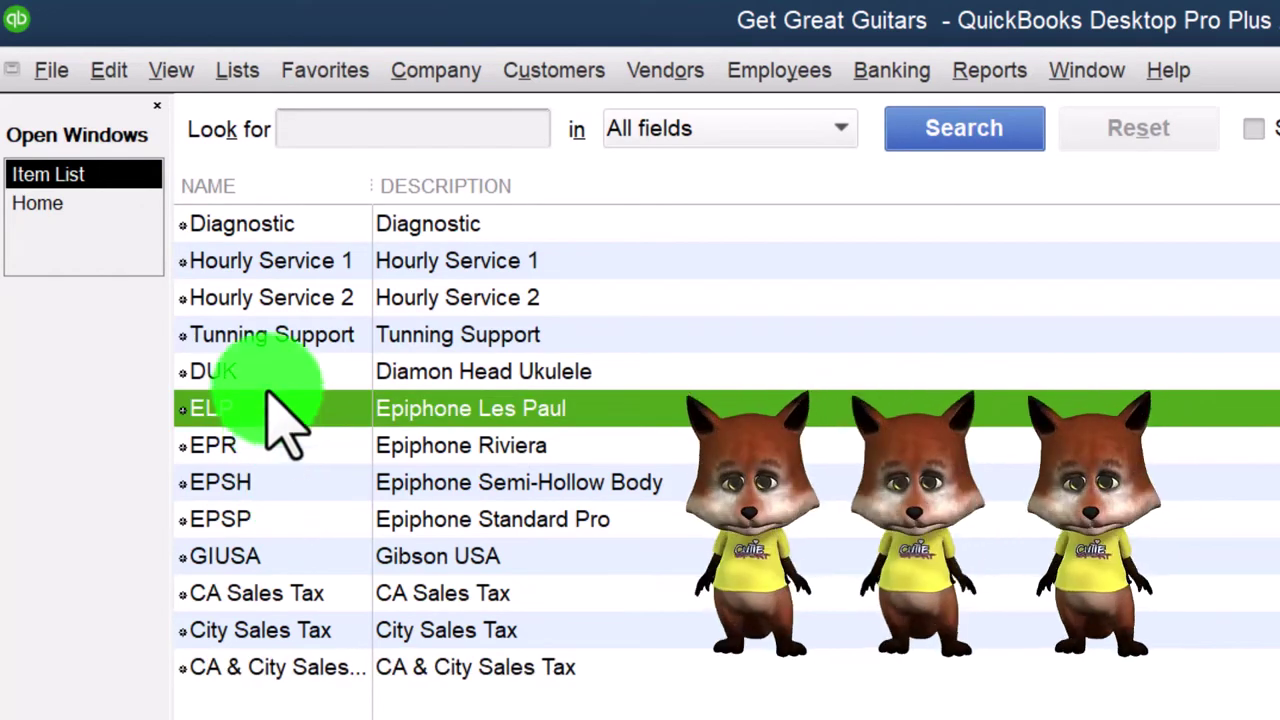
left_click(270, 262)
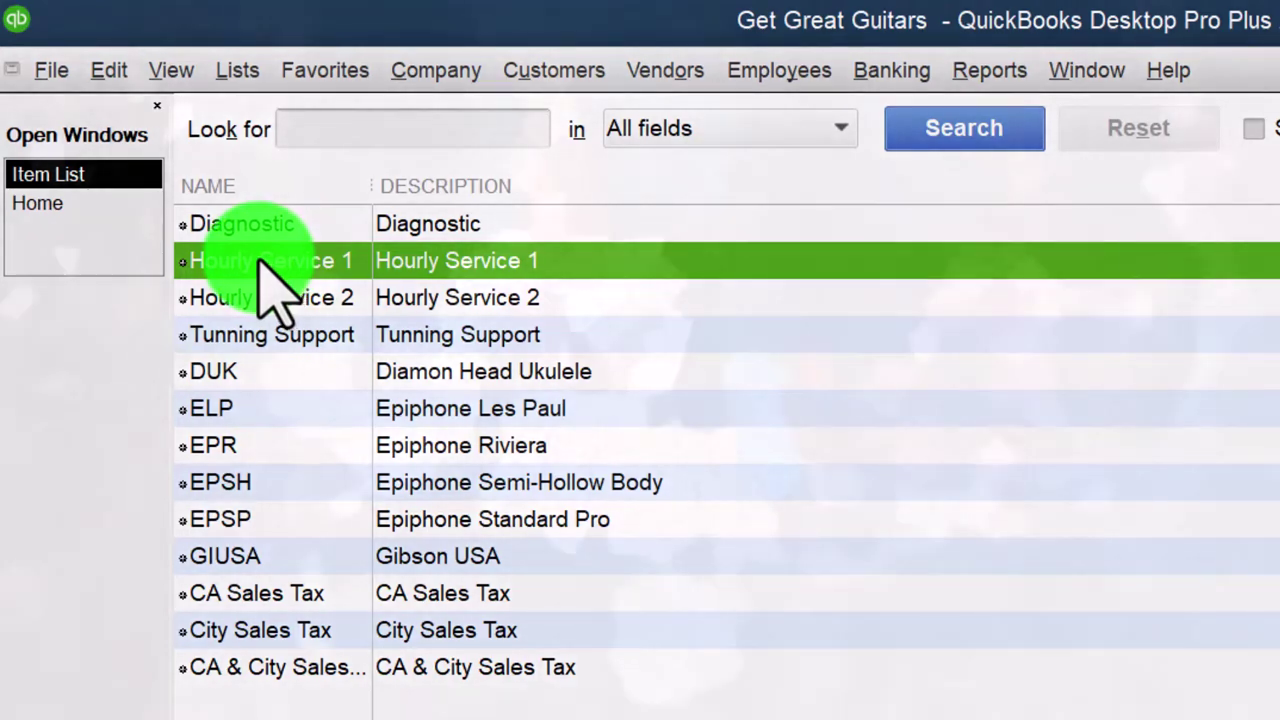
right_click(259, 263)
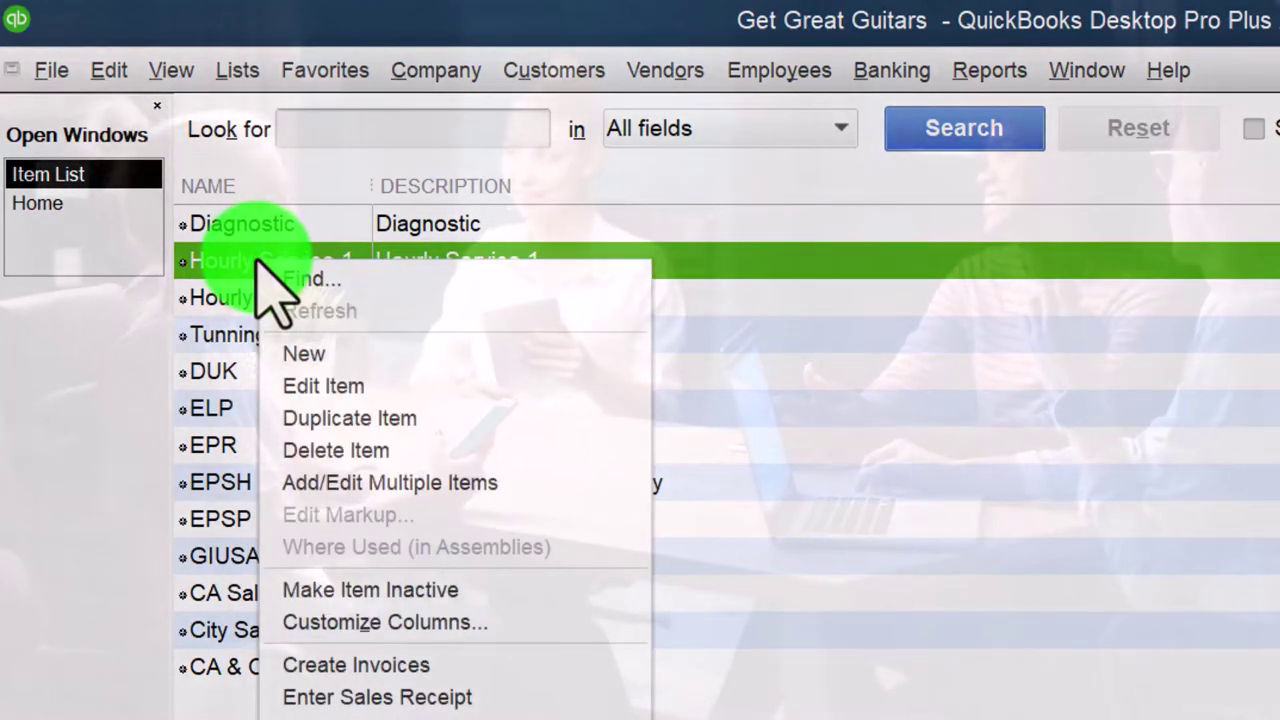
left_click(300, 386)
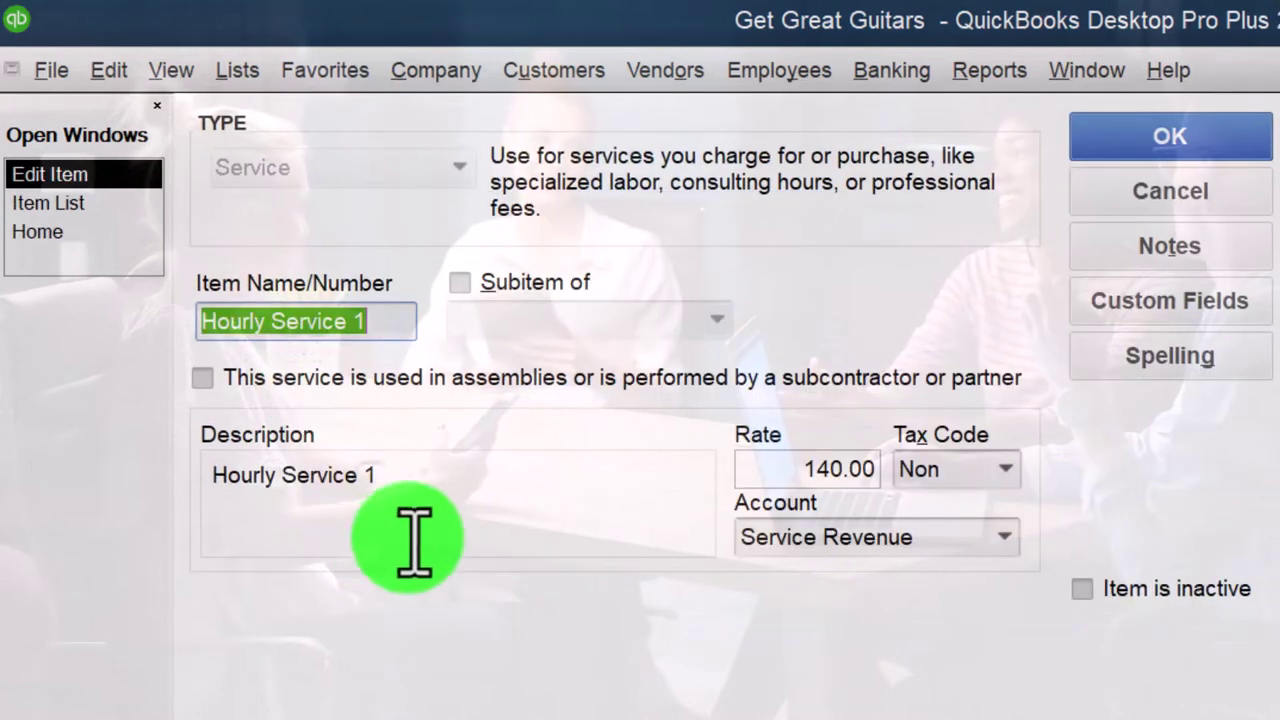
left_click(1002, 472)
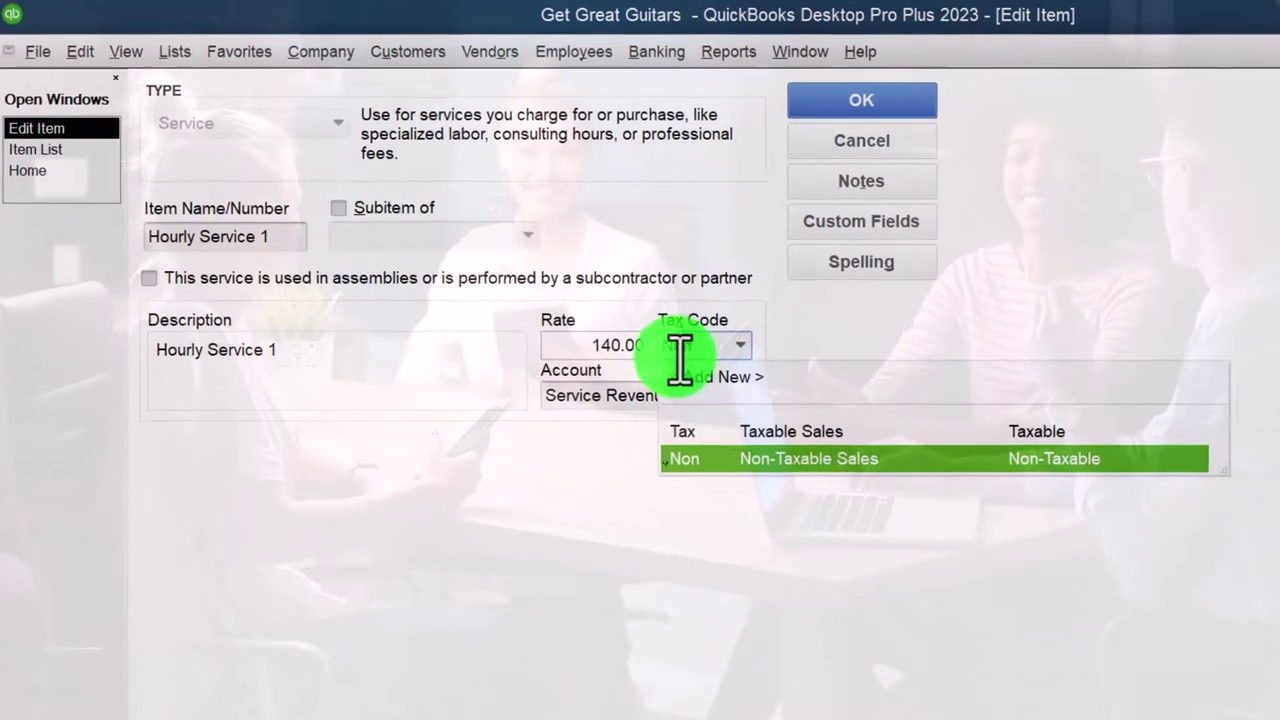
left_click(735, 343)
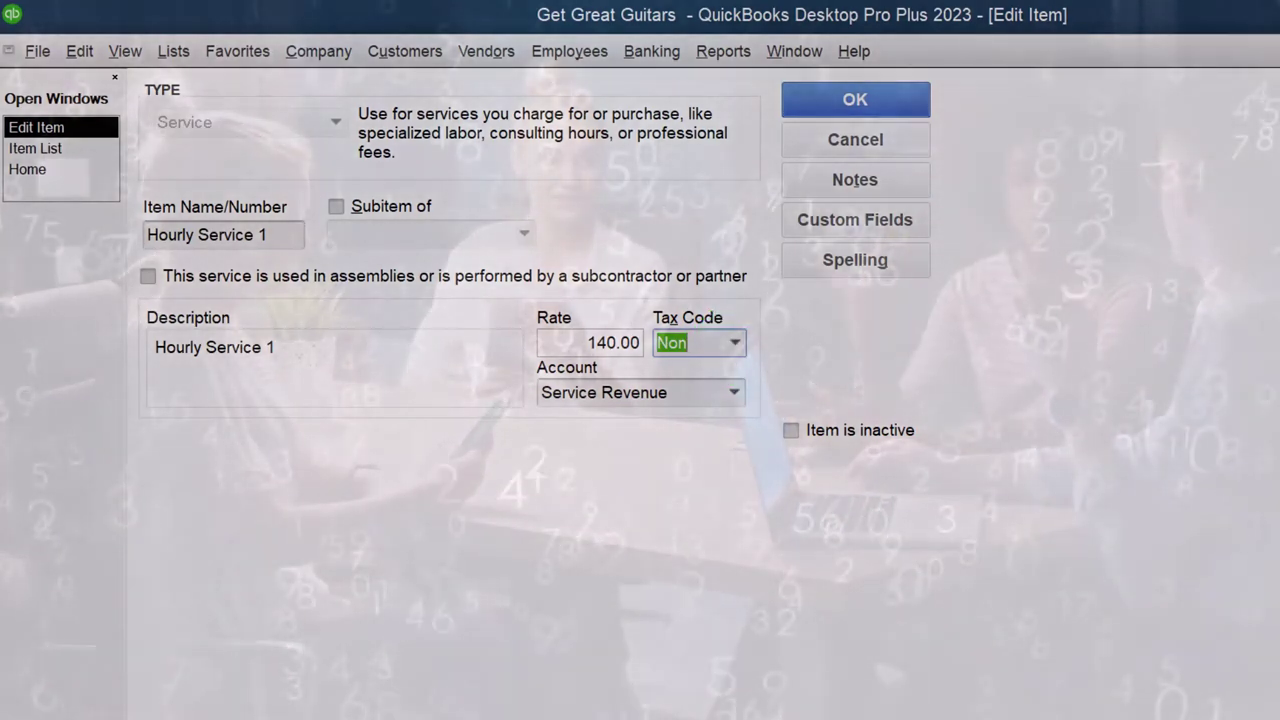
key("Return")
left_click(332, 352)
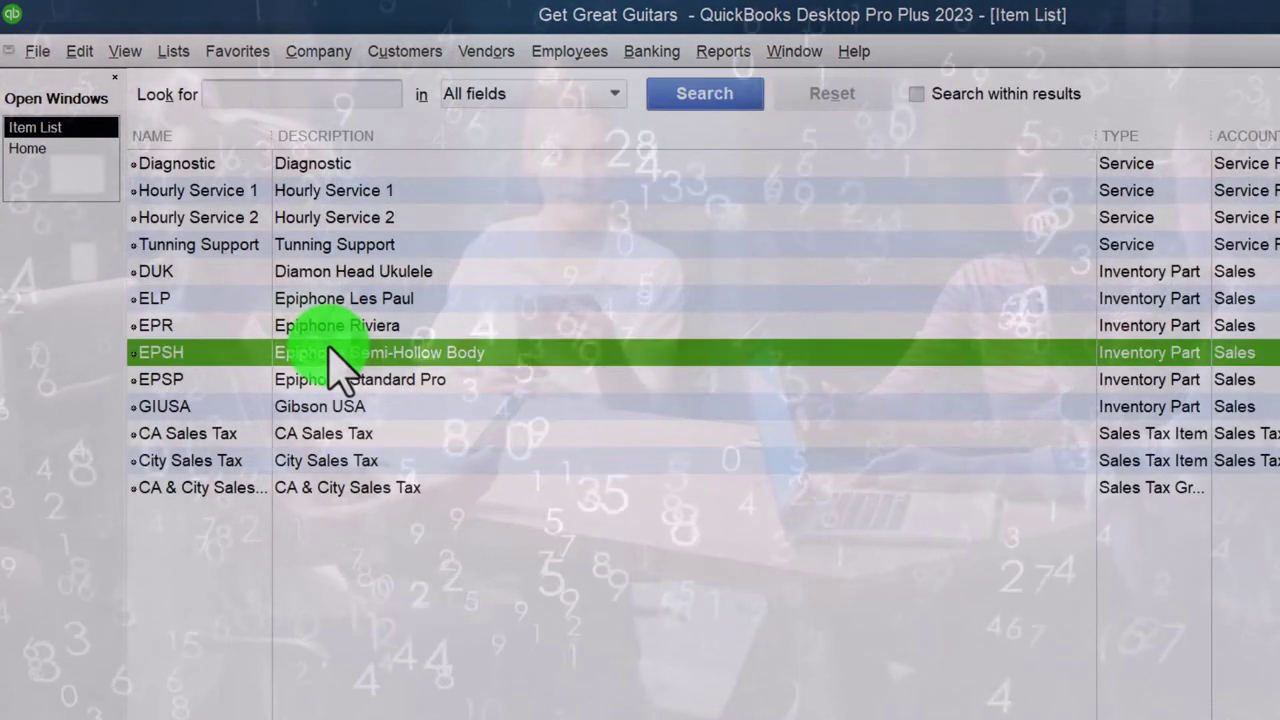
Step: Open EPSH in Edit Item, confirm its 400.00 price keeps tax code Tax, then return Home
right_click(335, 360)
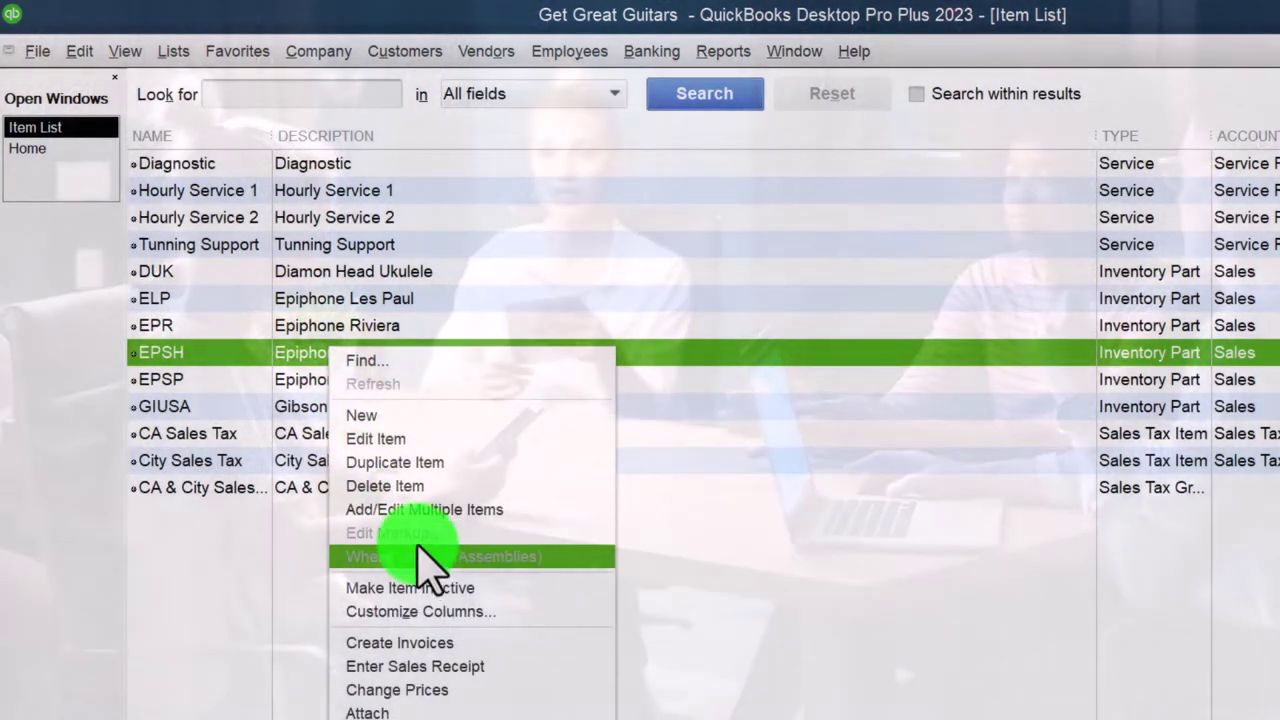
left_click(408, 470)
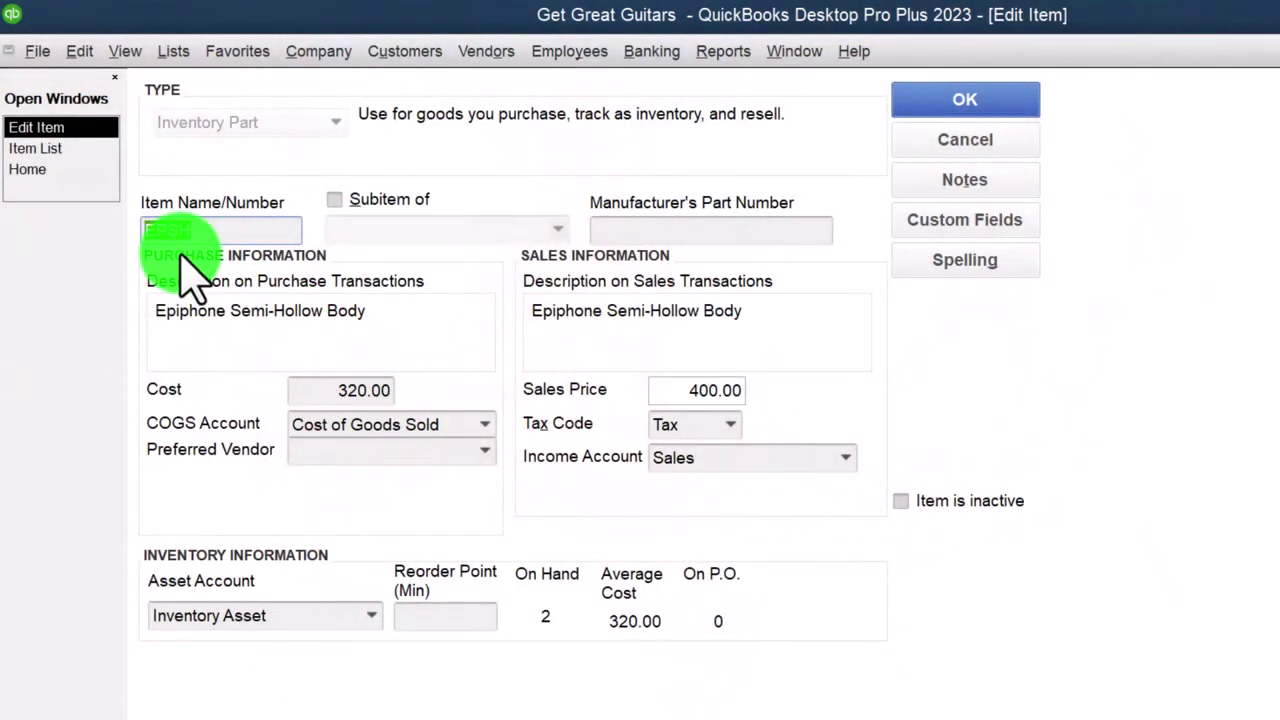
left_click(733, 430)
left_click(733, 430)
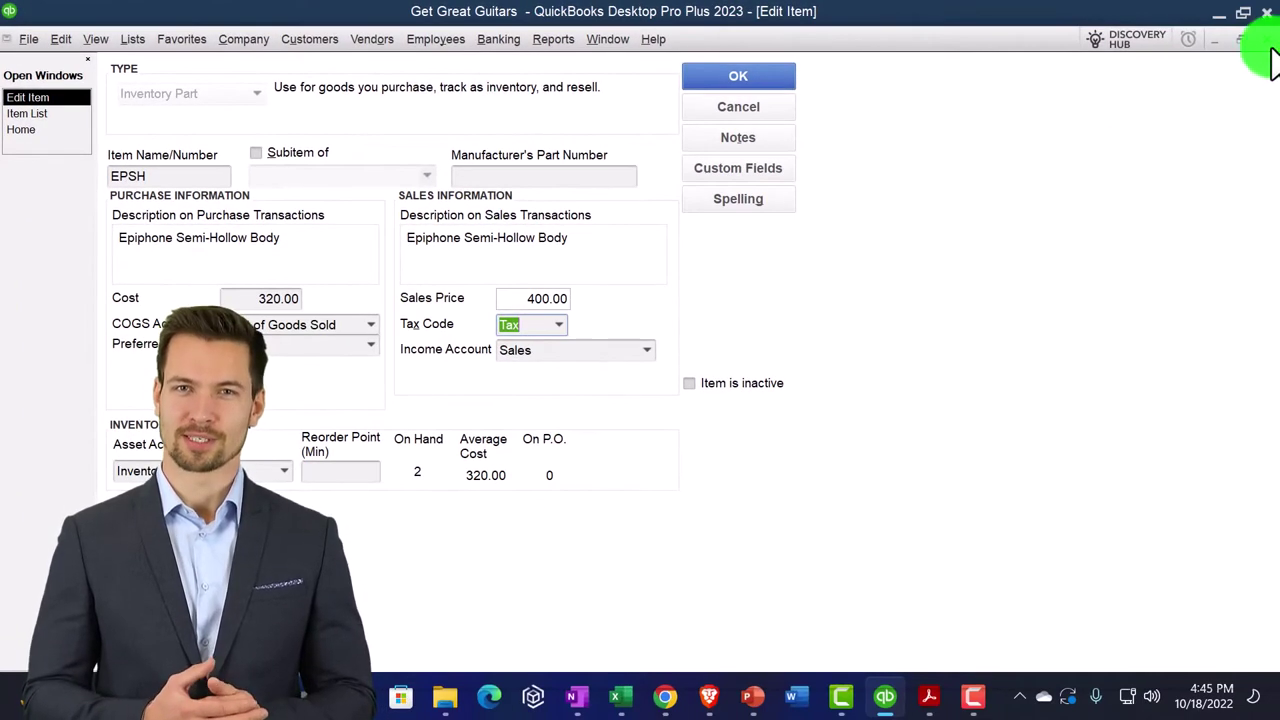
left_click(1266, 40)
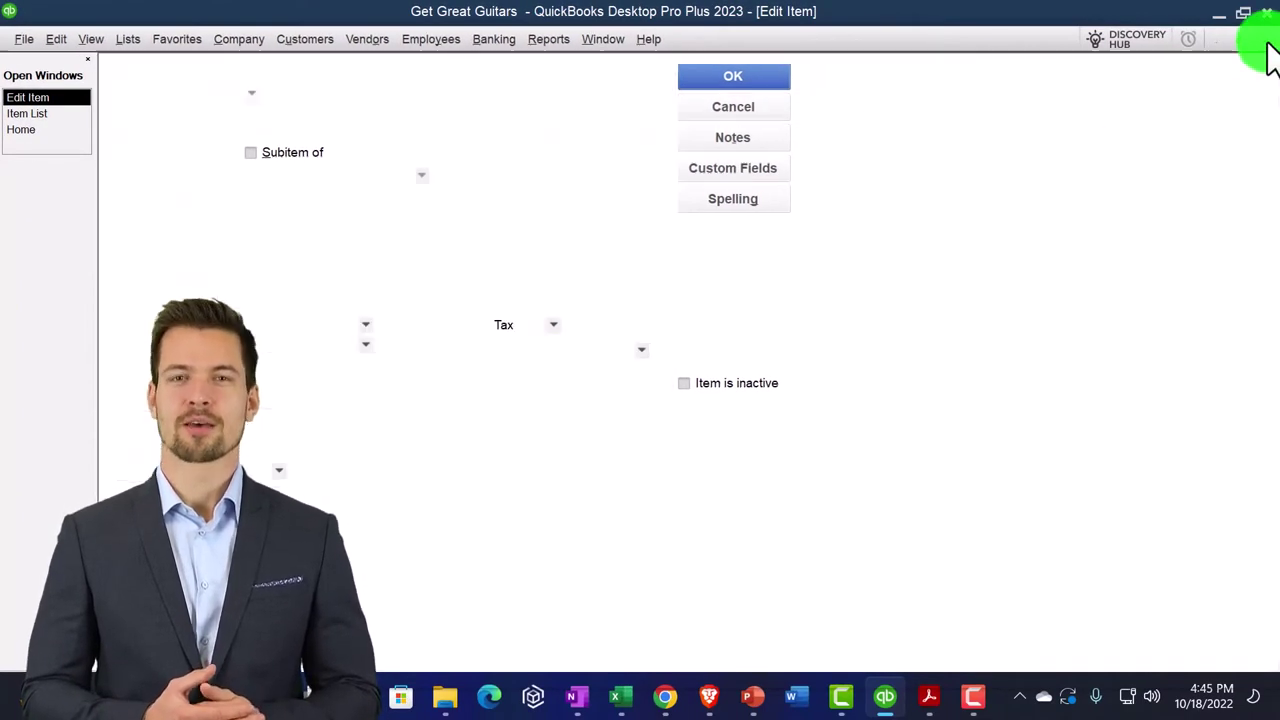
left_click(41, 117)
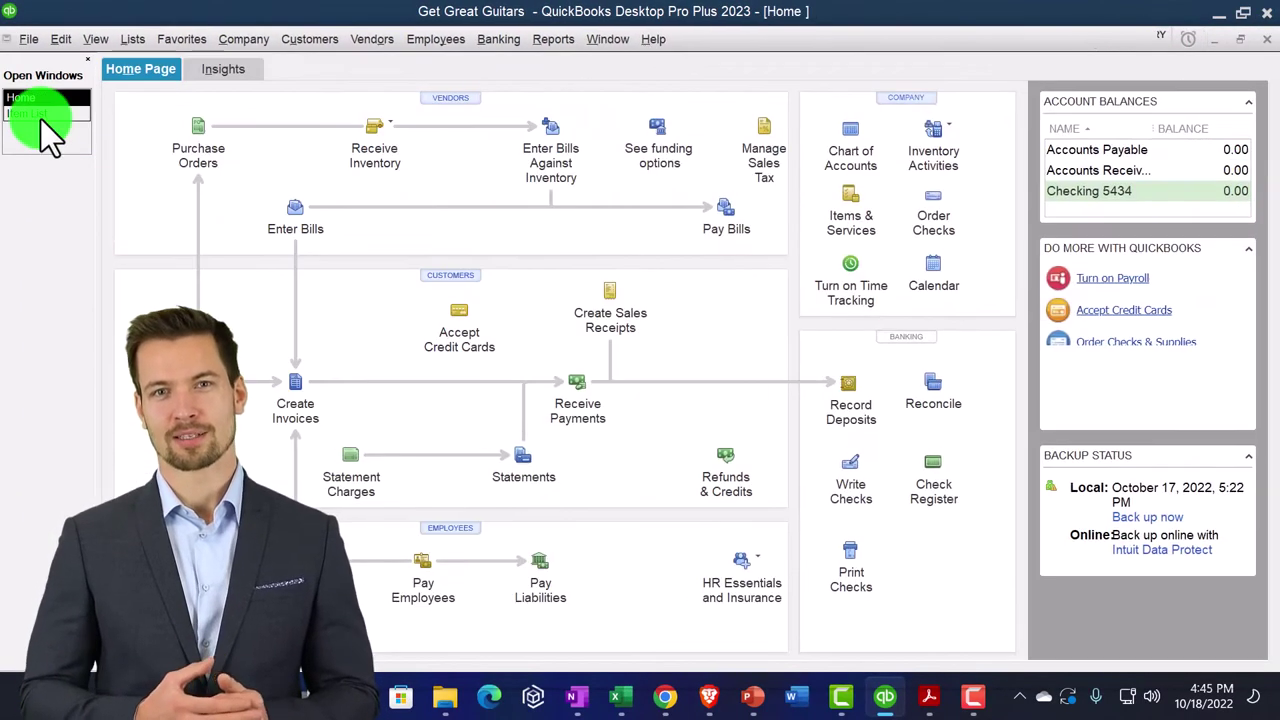
Step: Start a new invoice billed to Customer 1
left_click(298, 398)
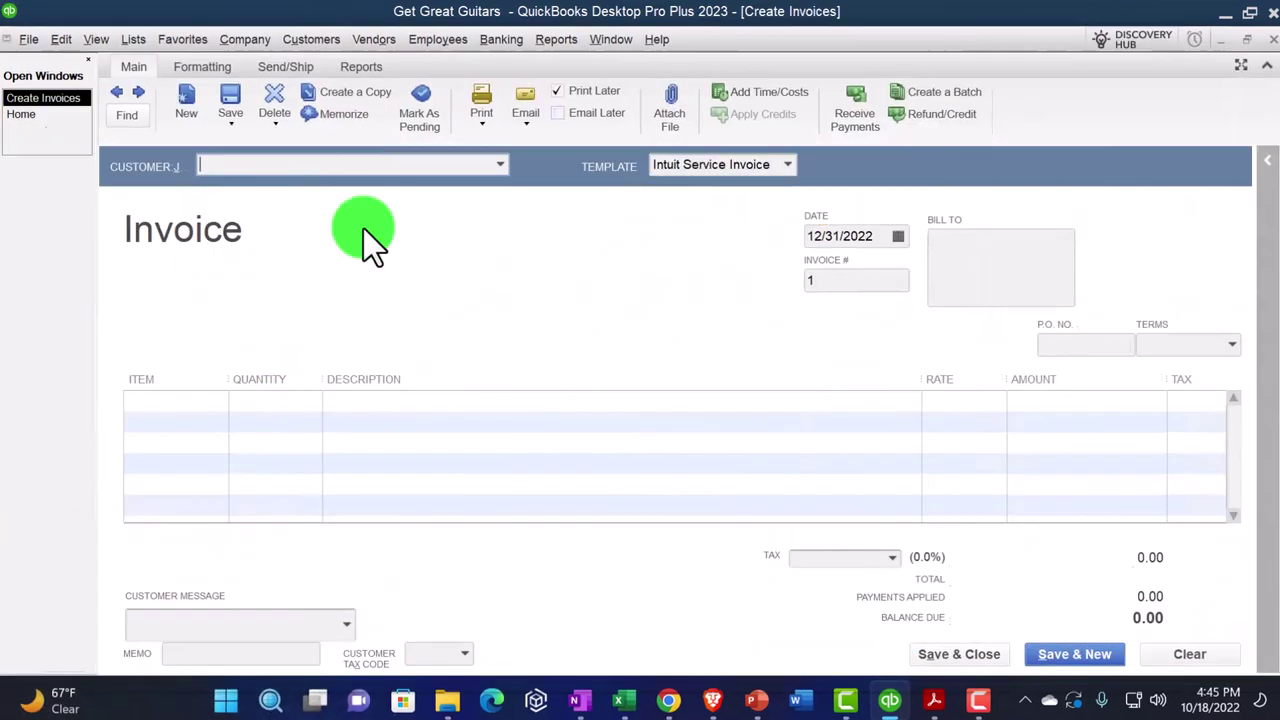
left_click(494, 163)
left_click(465, 362)
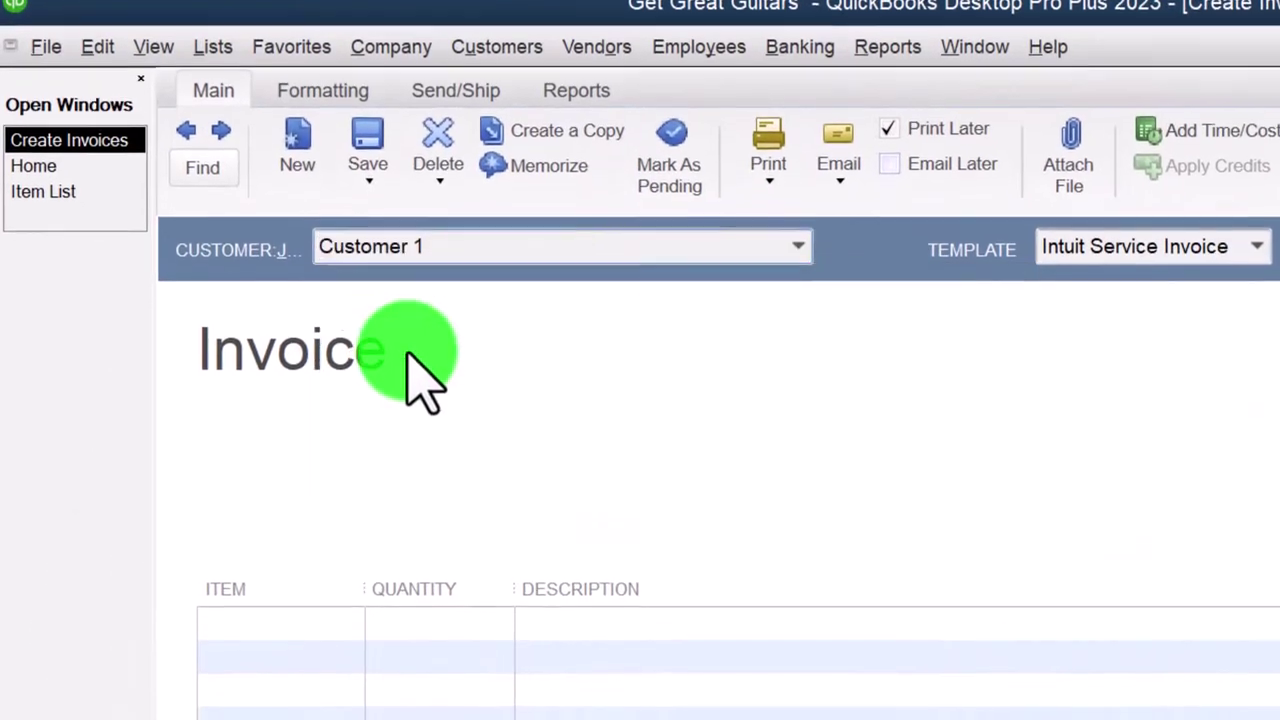
Step: Put the EPR Epiphone Riviera on the first line, replacing Hourly Service 1
left_click(343, 640)
left_click(355, 350)
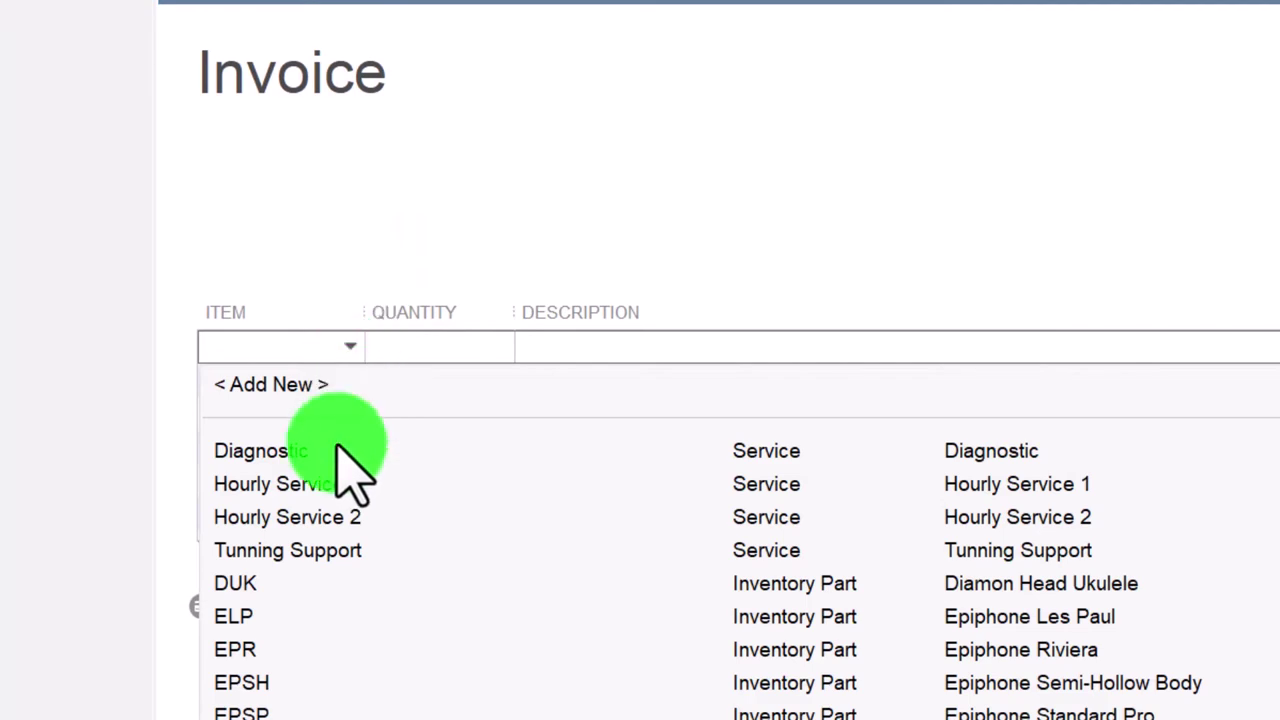
left_click(320, 486)
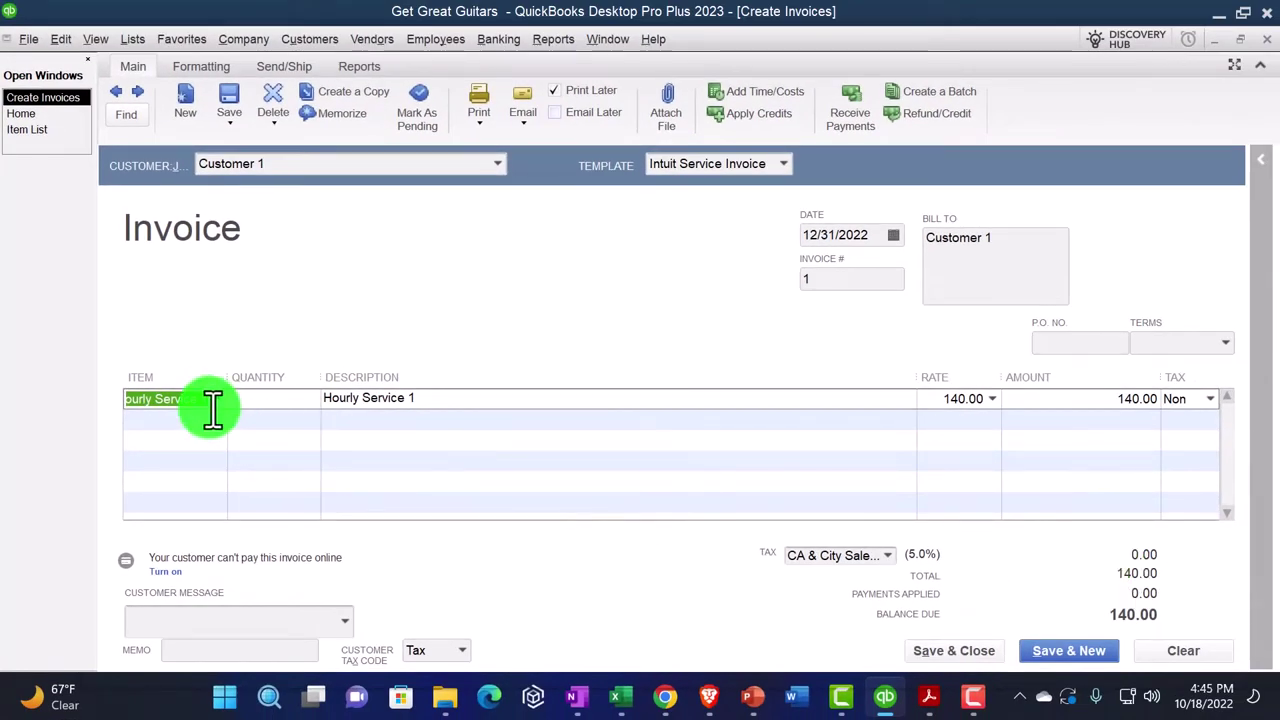
left_click(213, 405)
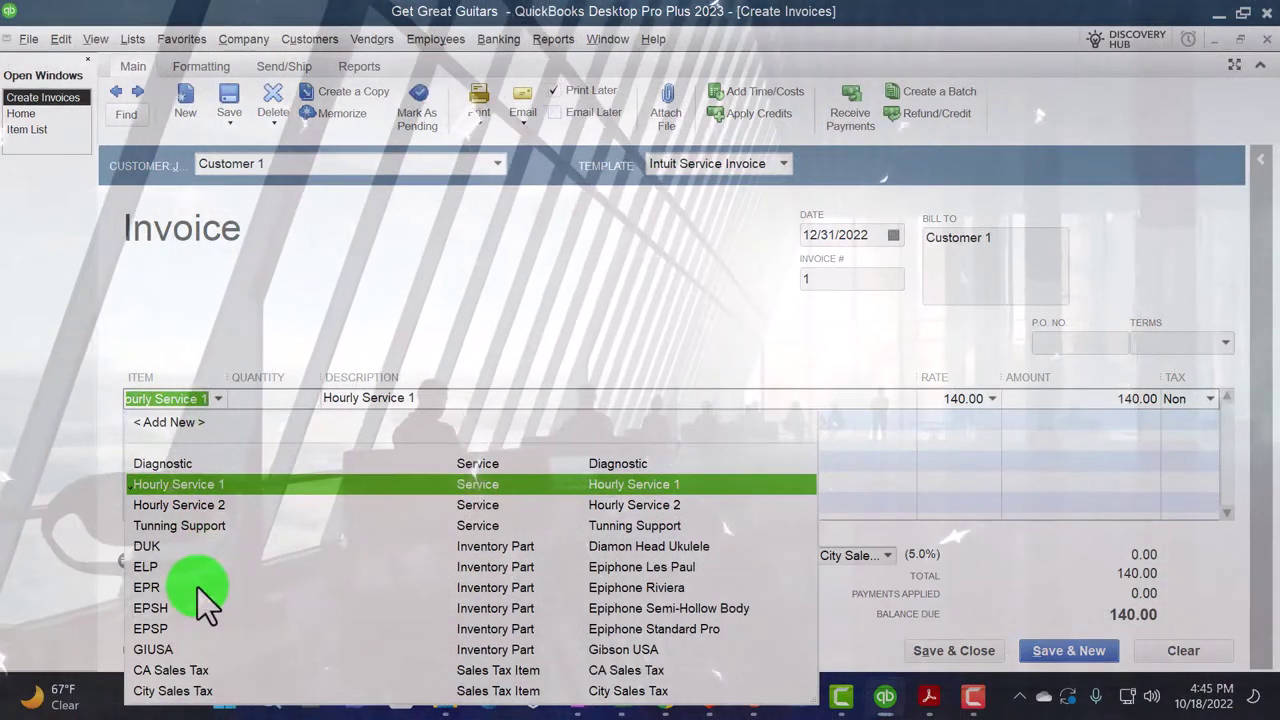
left_click(197, 590)
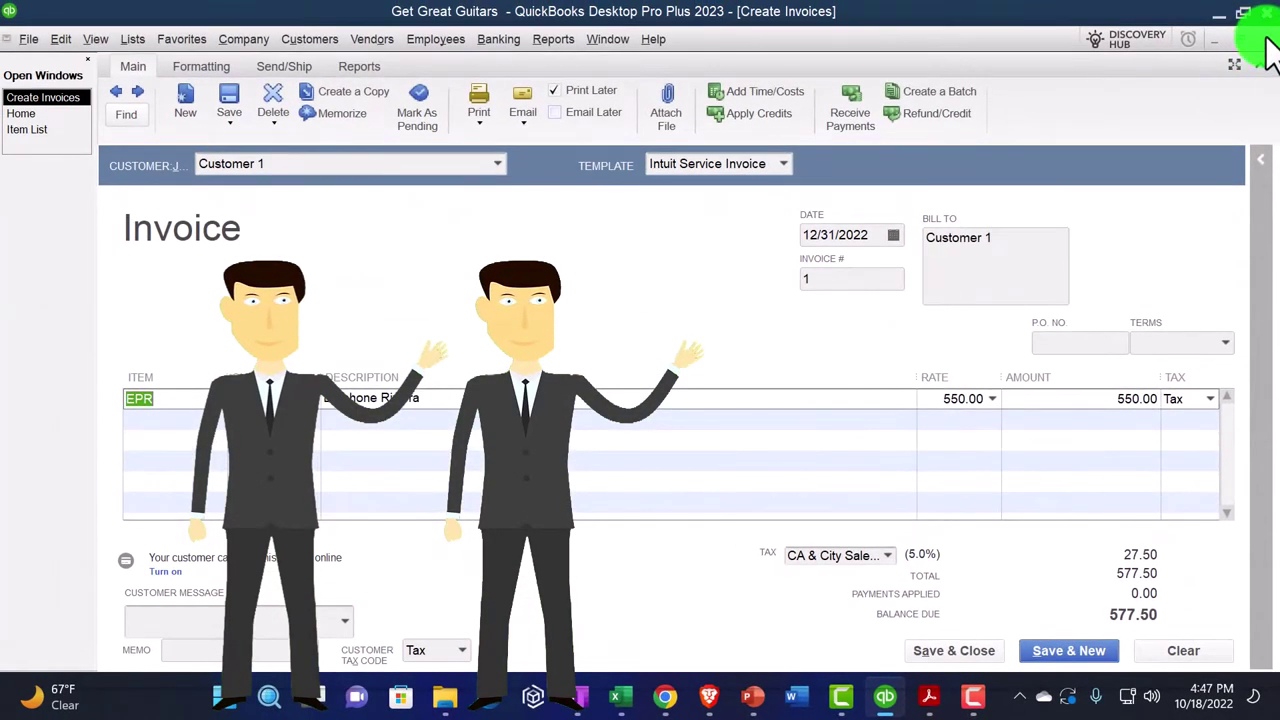
Step: Close the test invoice without recording it and open Customers > Customer Center
left_click(1266, 40)
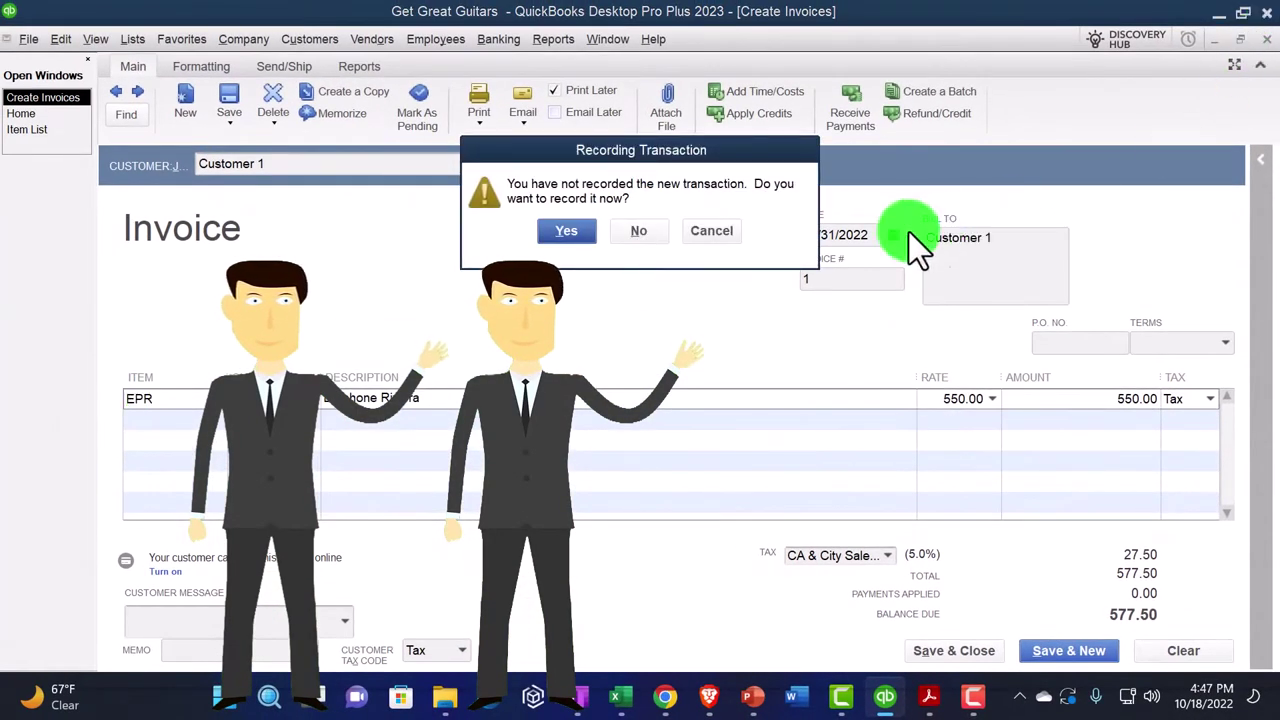
left_click(646, 233)
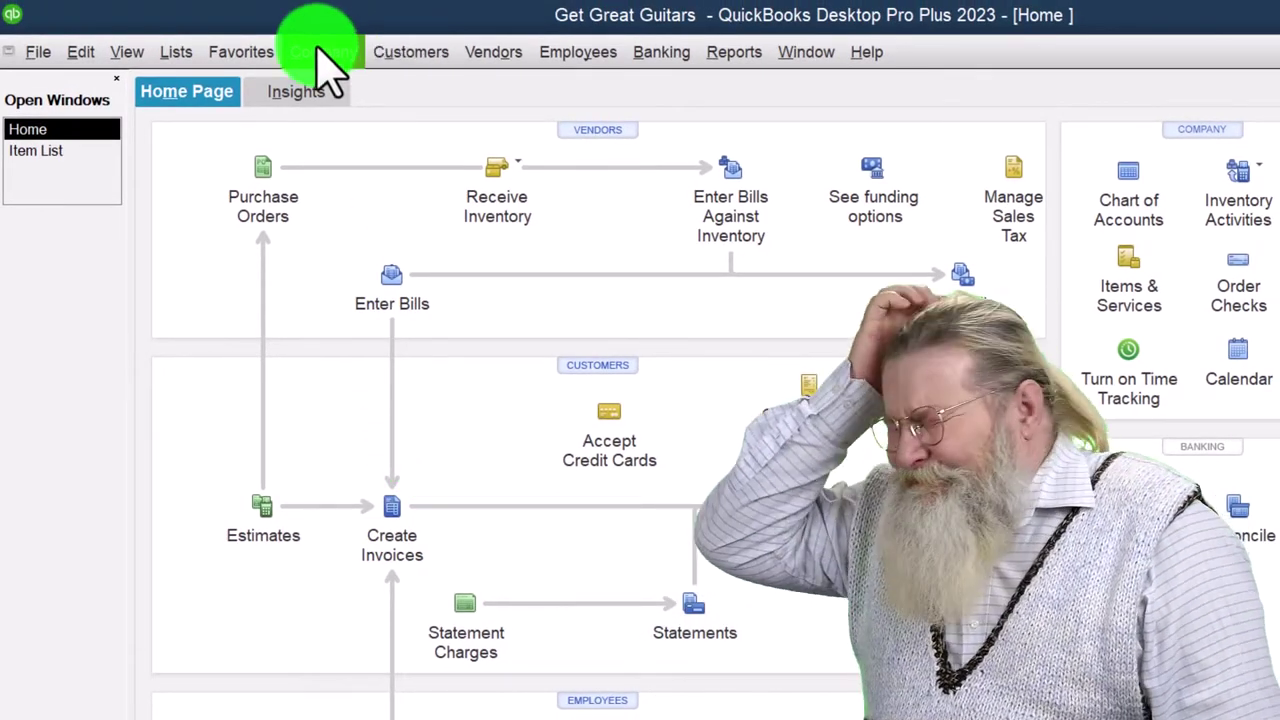
left_click(323, 52)
mouse_move(378, 52)
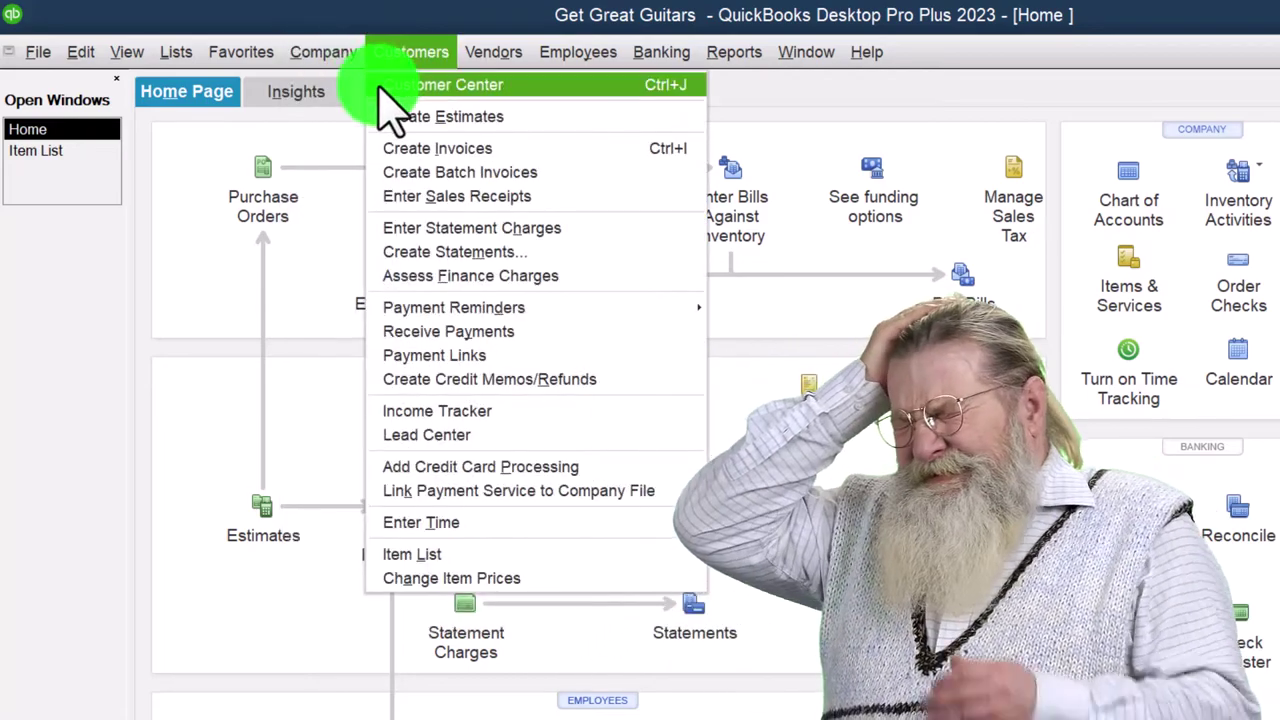
left_click(398, 85)
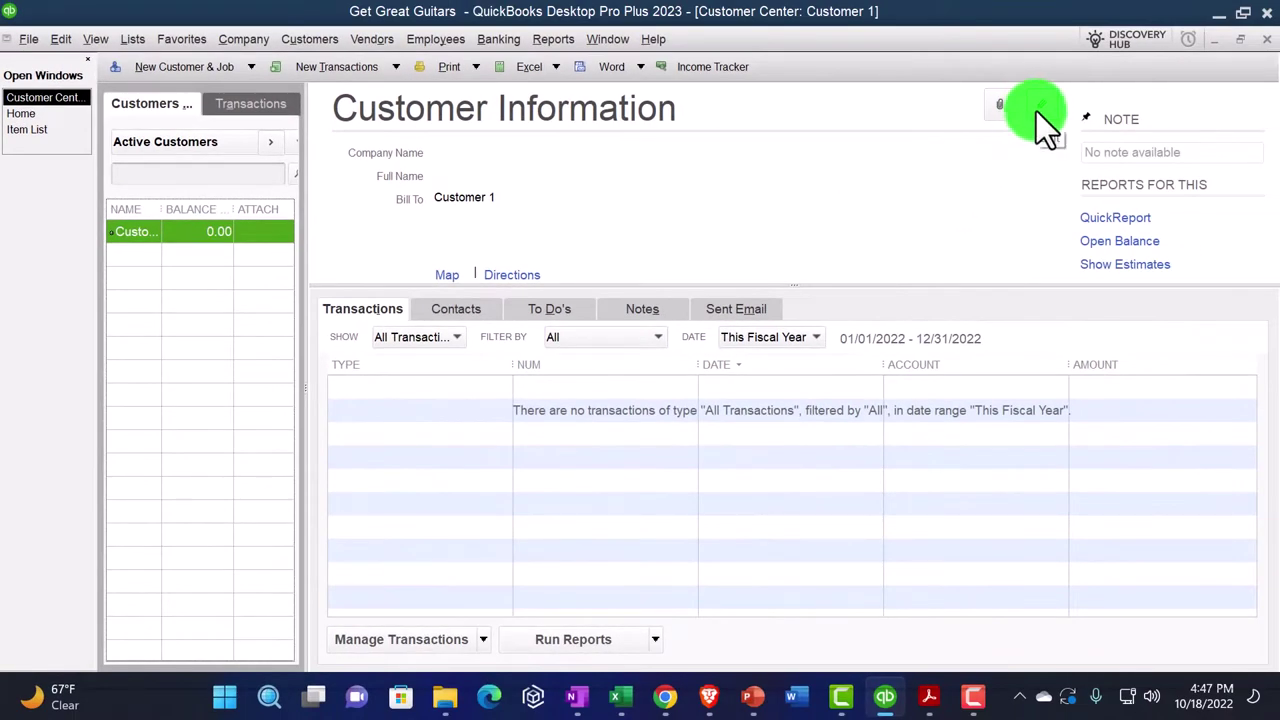
Step: Open Customer 1 in Edit Customer on the Sales Tax Settings tab
left_click(1036, 111)
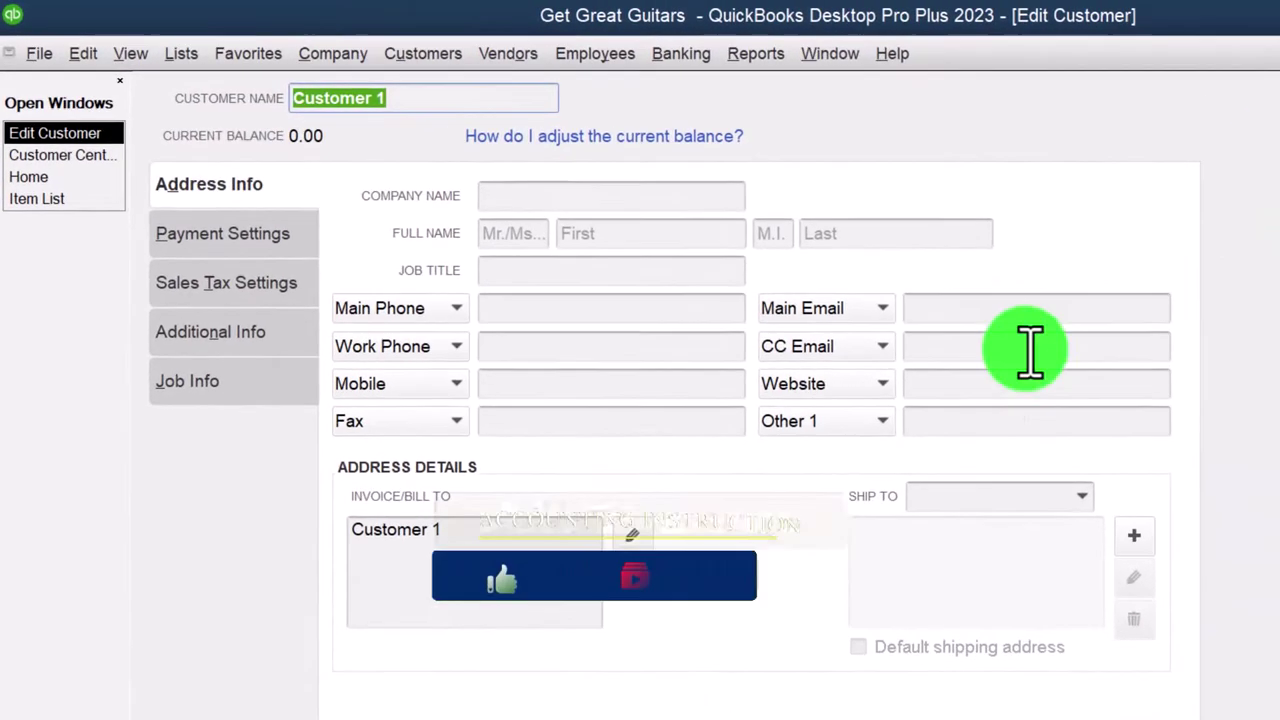
left_click(177, 235)
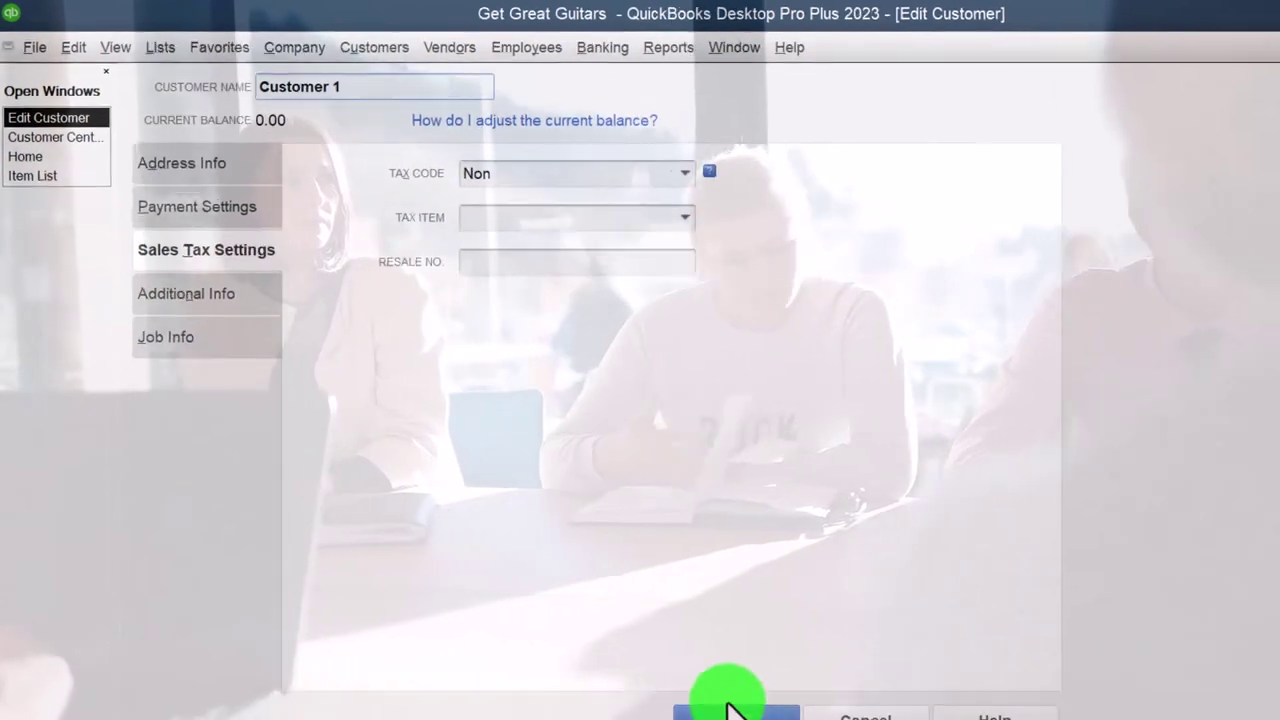
Step: Save Customer 1's edits and start a new invoice for Customer 1 from Home
left_click(730, 710)
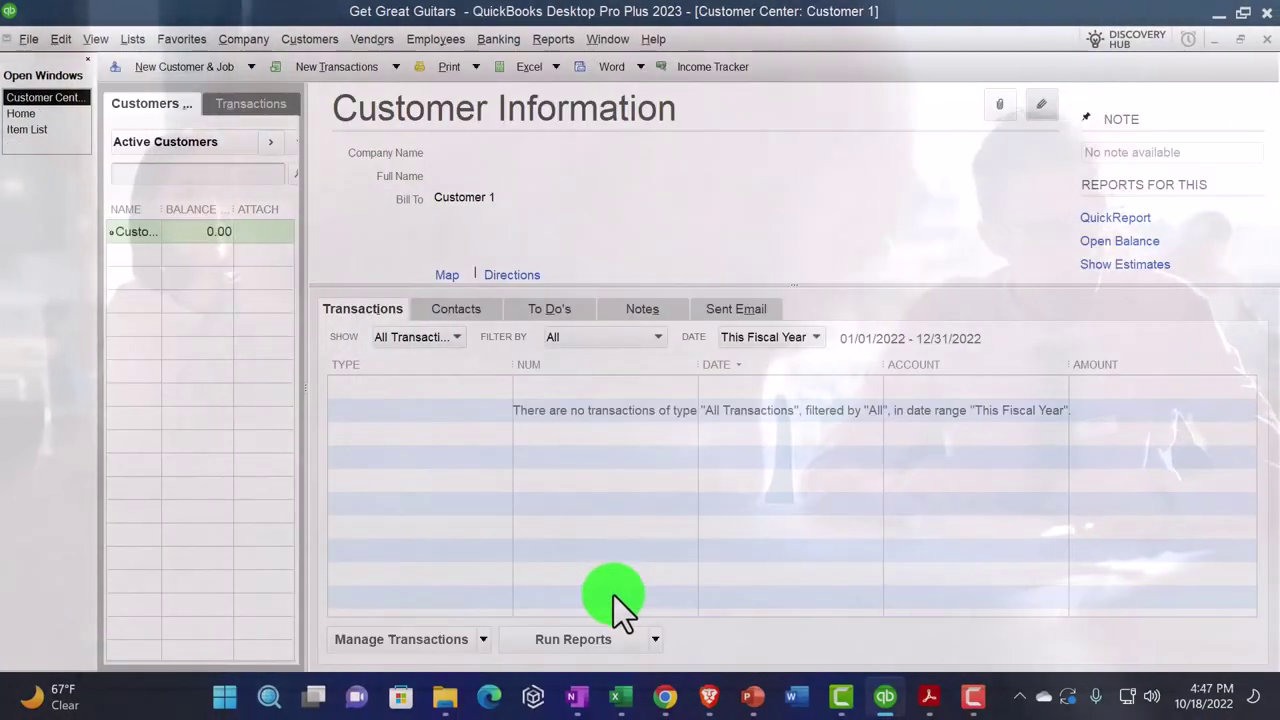
left_click(25, 113)
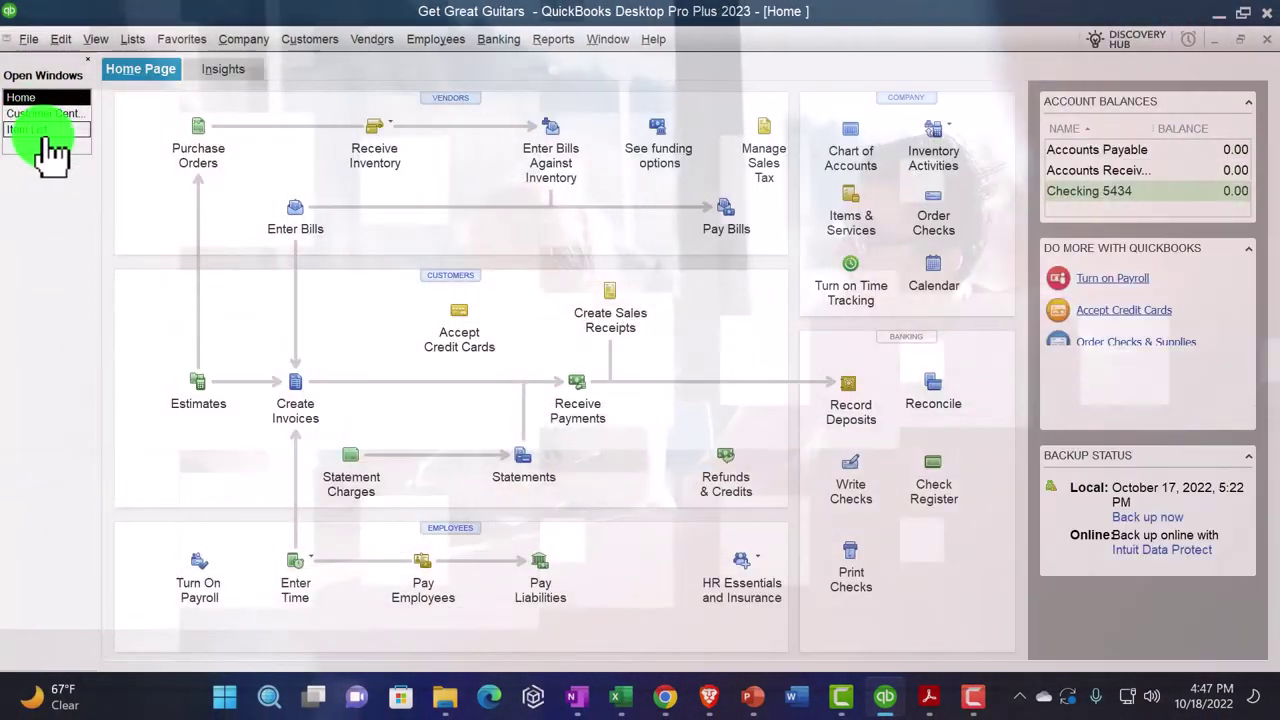
left_click(303, 396)
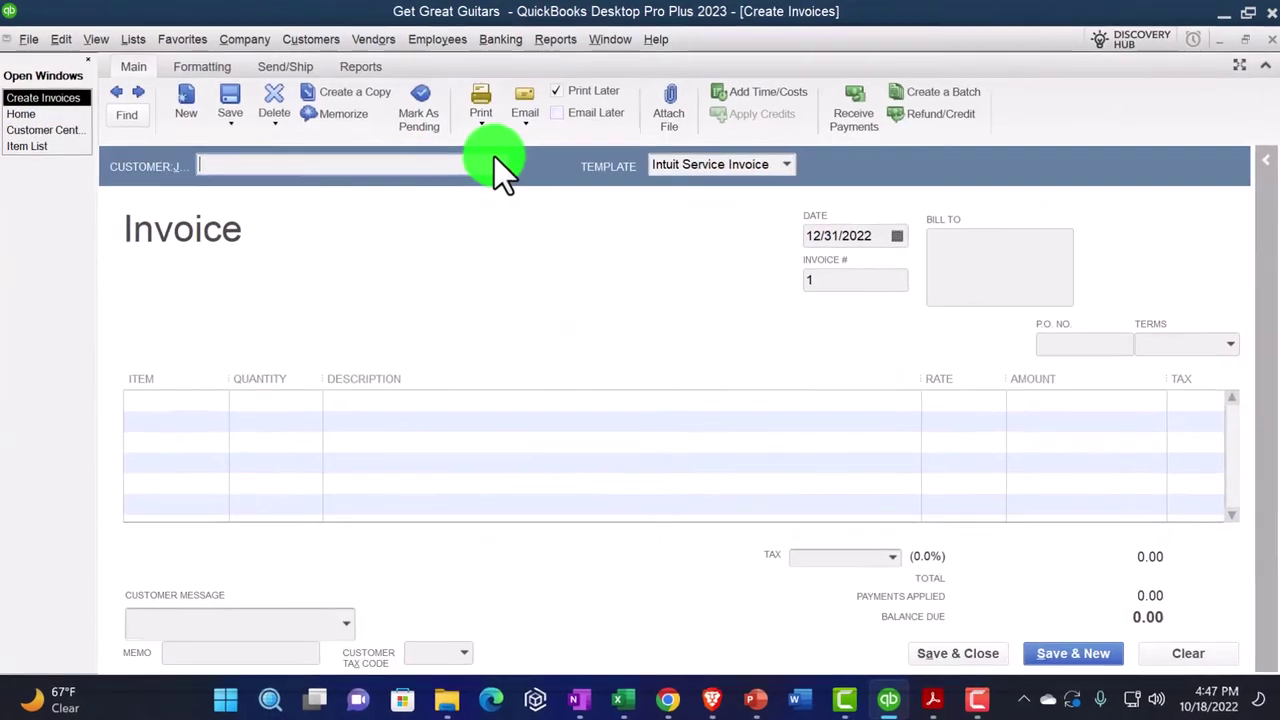
left_click(497, 162)
left_click(278, 232)
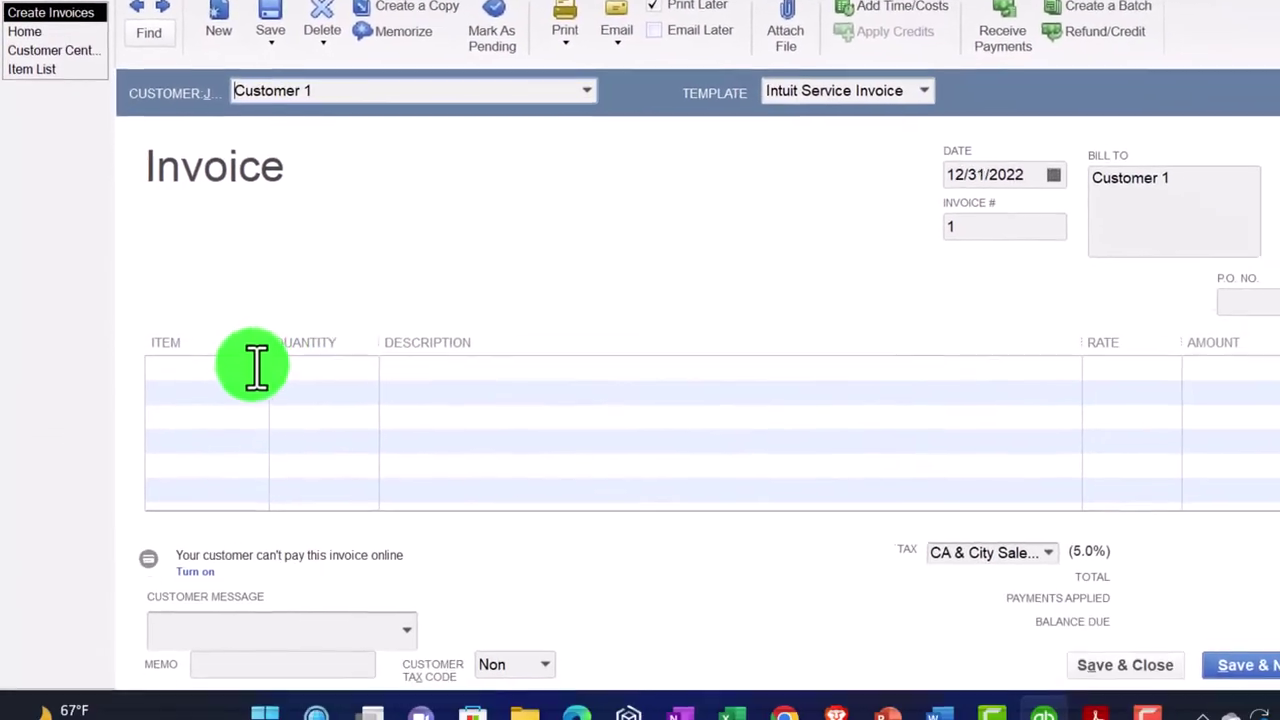
Step: Add the untaxed Epiphone Riviera, discard the invoice unrecorded, and return to Customer Center
left_click(256, 368)
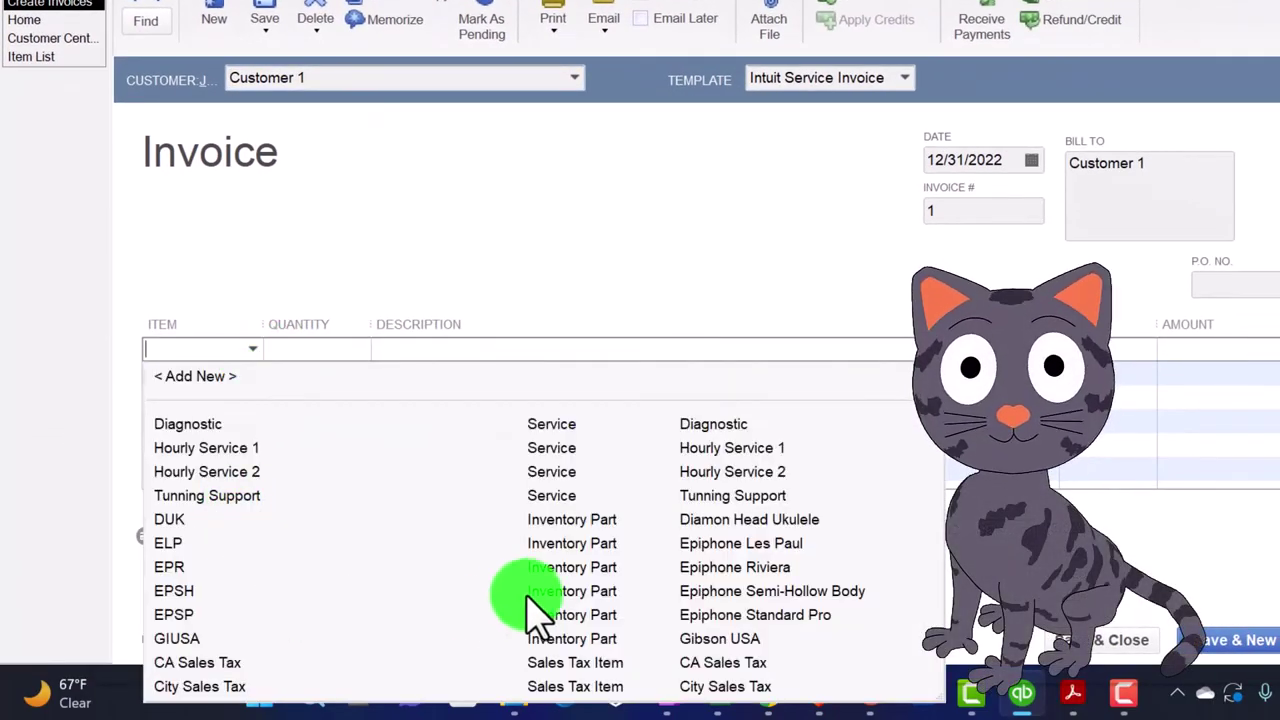
left_click(556, 572)
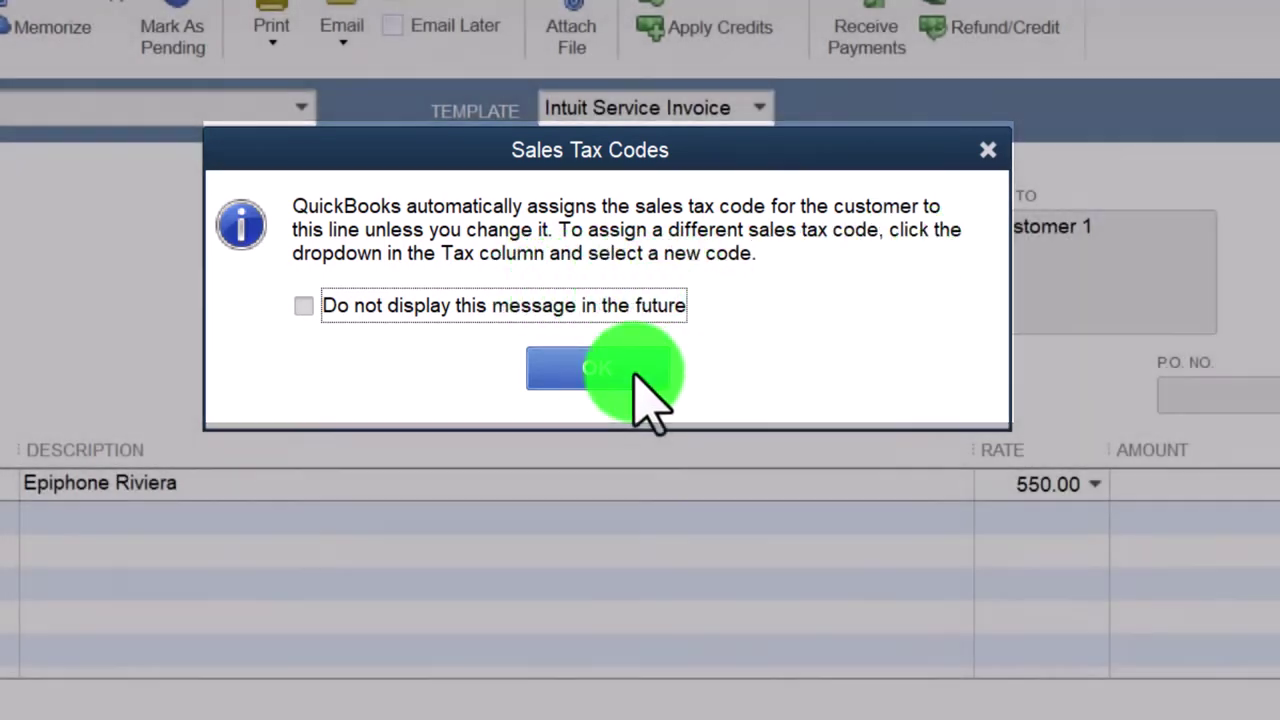
left_click(643, 372)
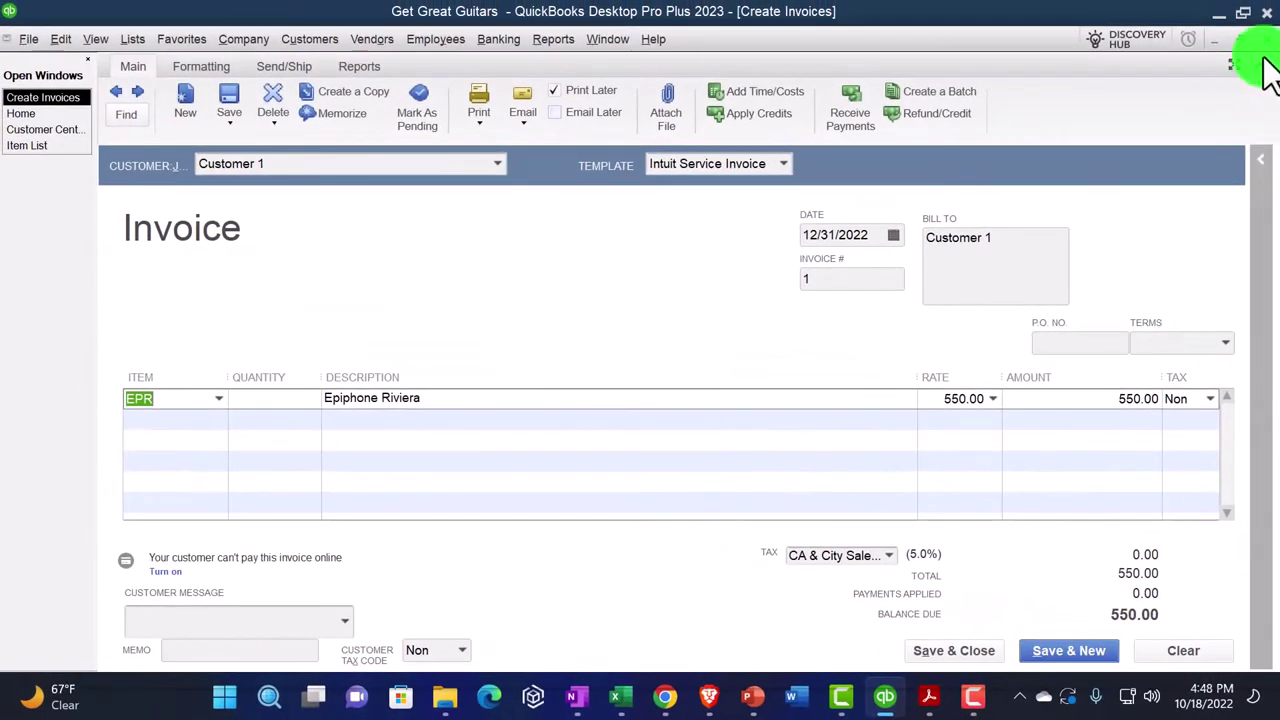
left_click(1265, 42)
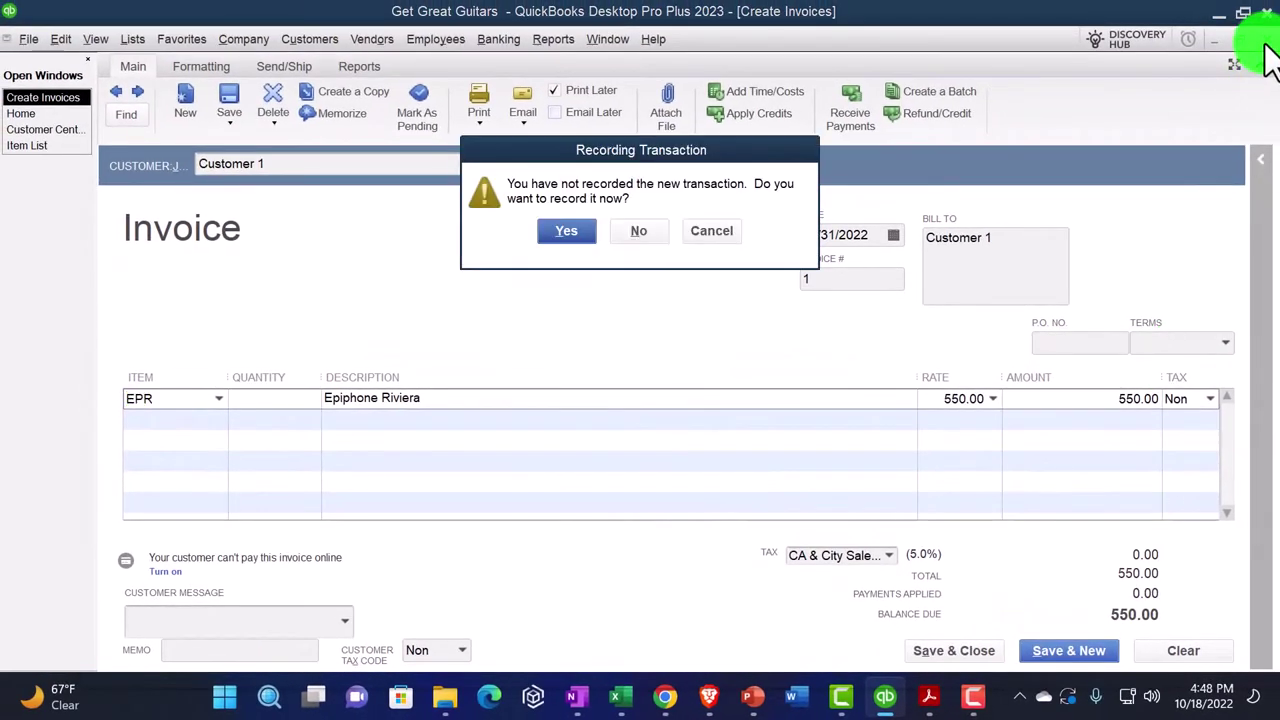
left_click(645, 231)
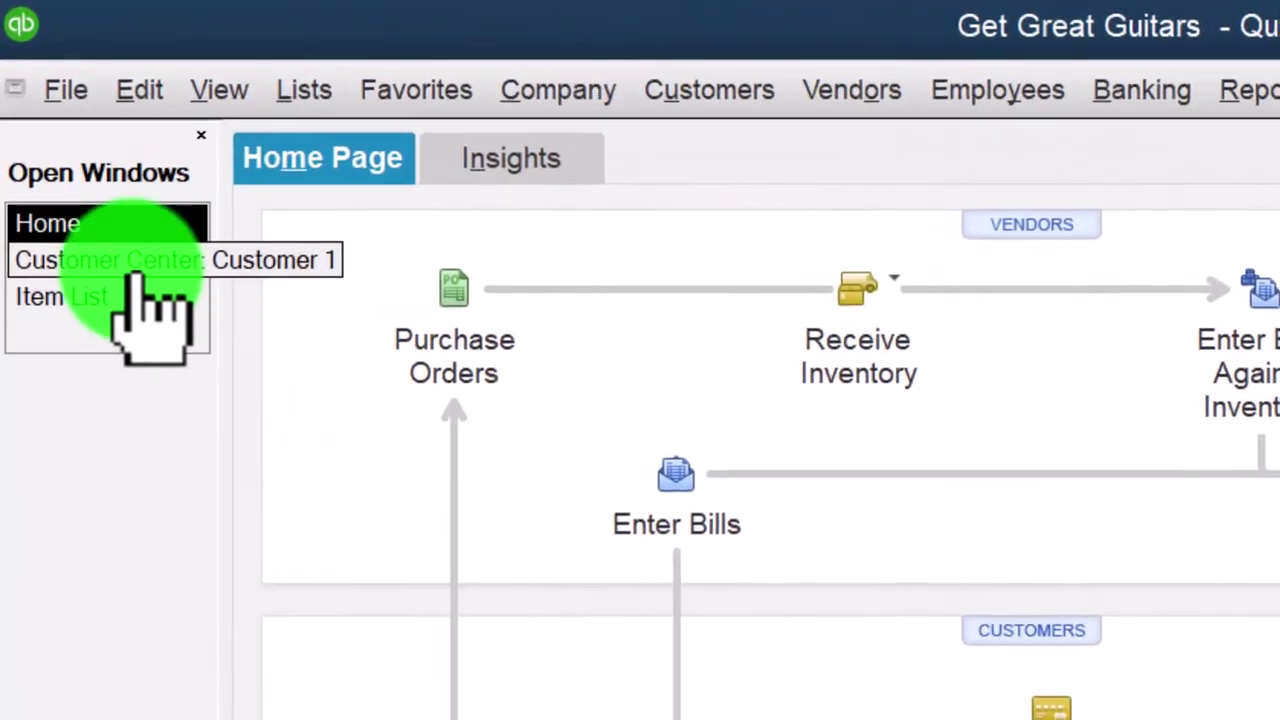
left_click(50, 129)
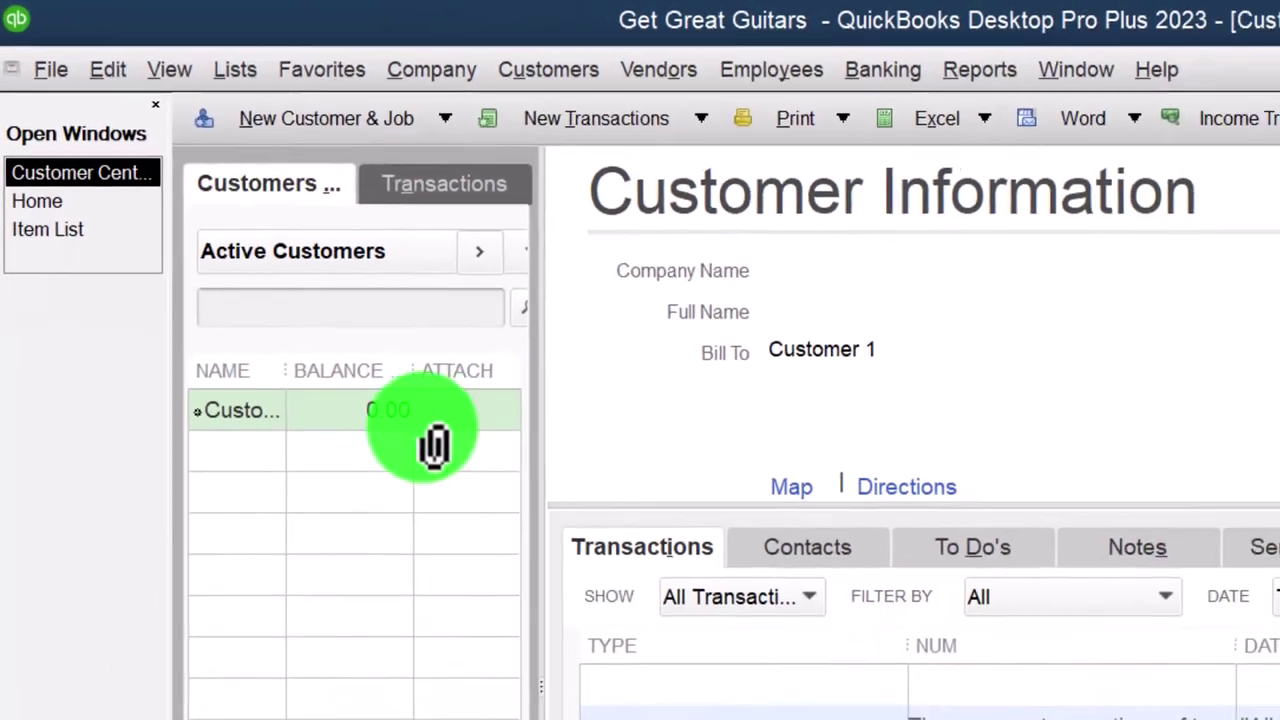
Step: Change Customer 1's sales tax code from Non back to Tax and save
left_click(375, 531)
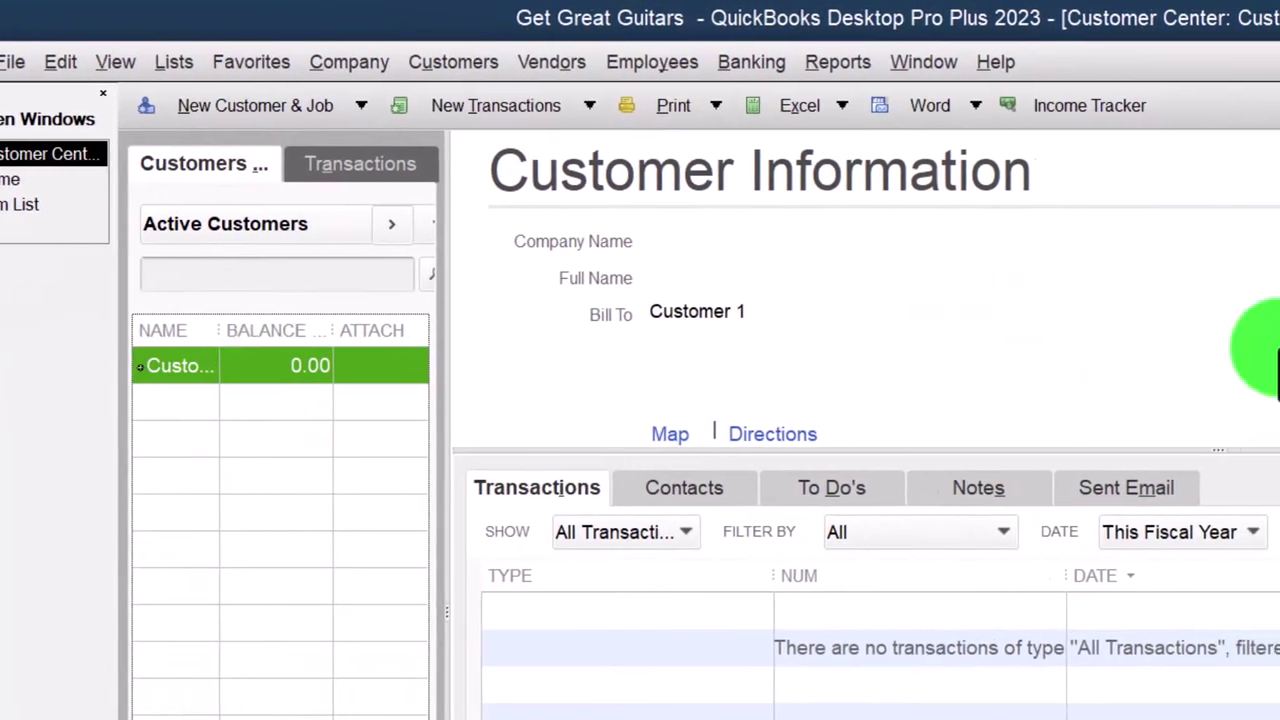
left_click(1063, 143)
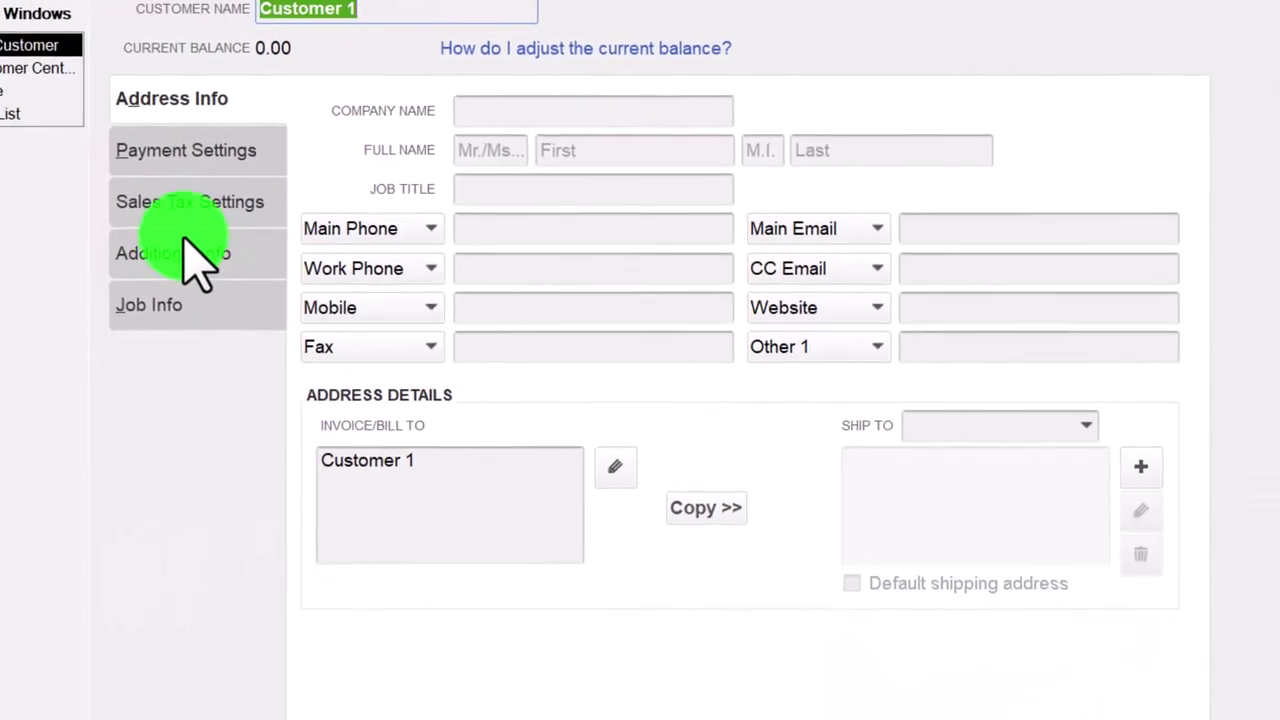
left_click(40, 240)
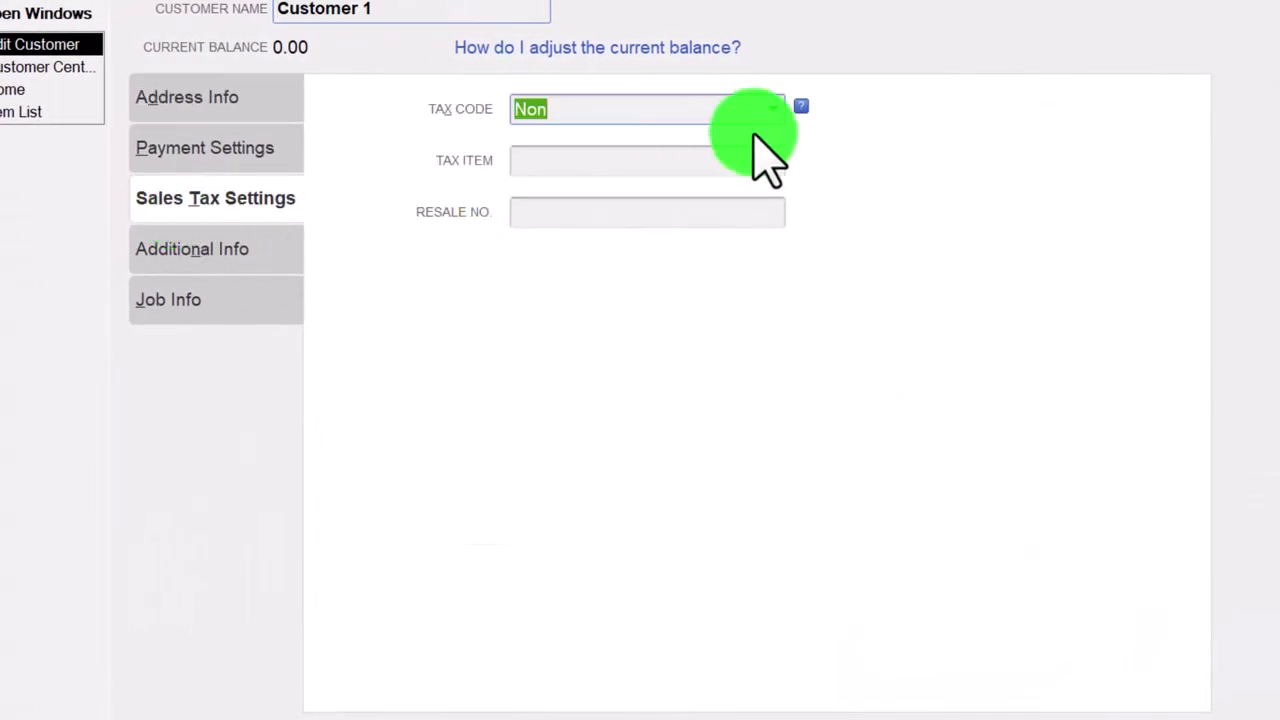
left_click(776, 108)
left_click(732, 108)
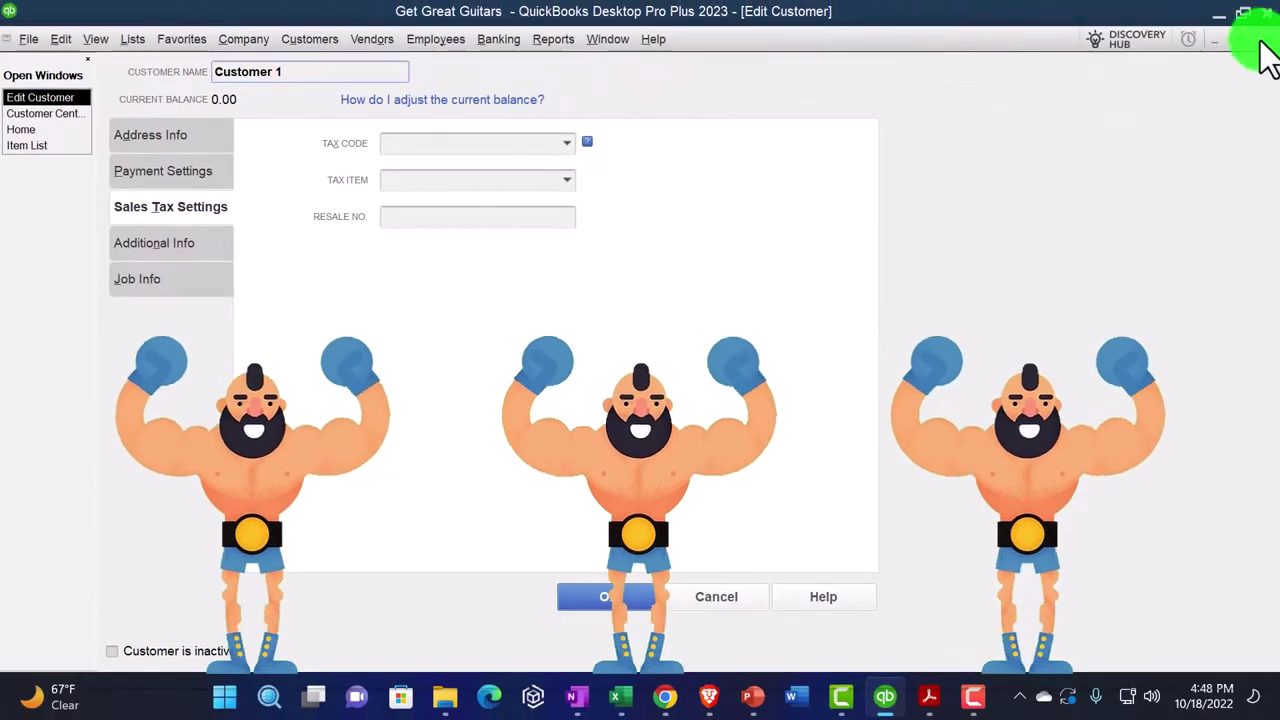
left_click(551, 223)
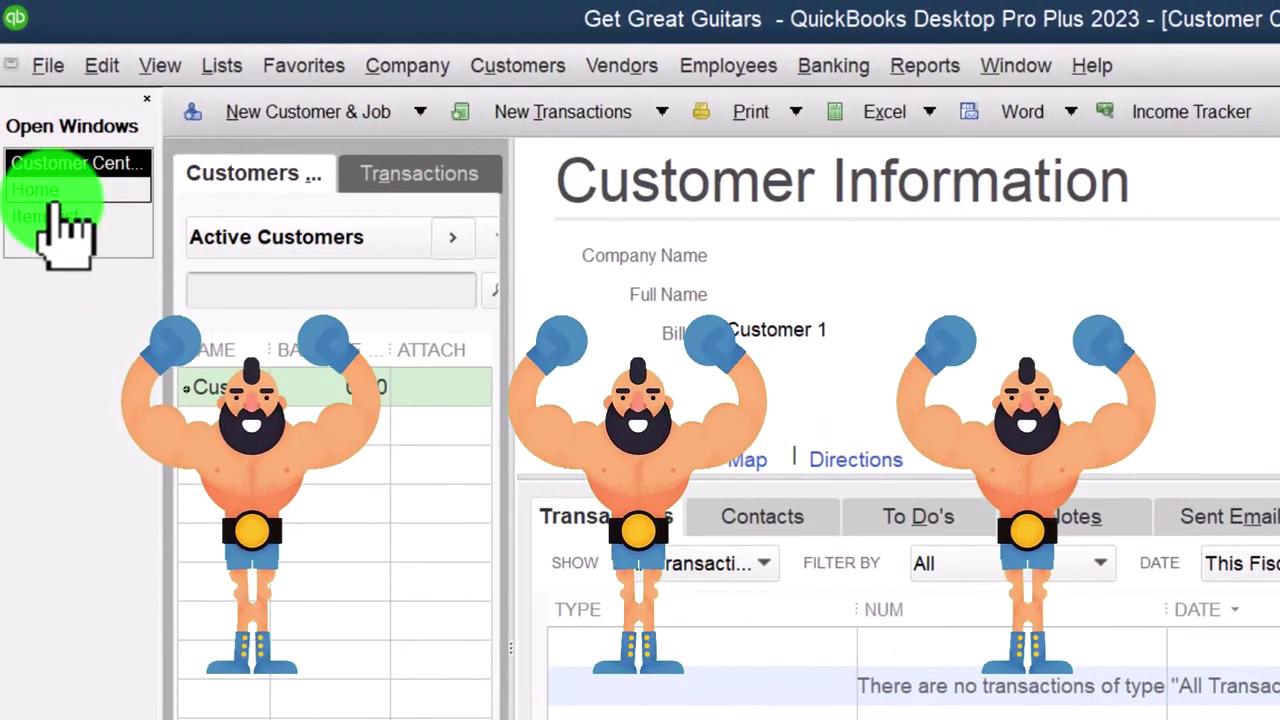
Step: Draft a Customer 1 invoice for EPR showing 27.50 tax, then discard it unrecorded
left_click(55, 195)
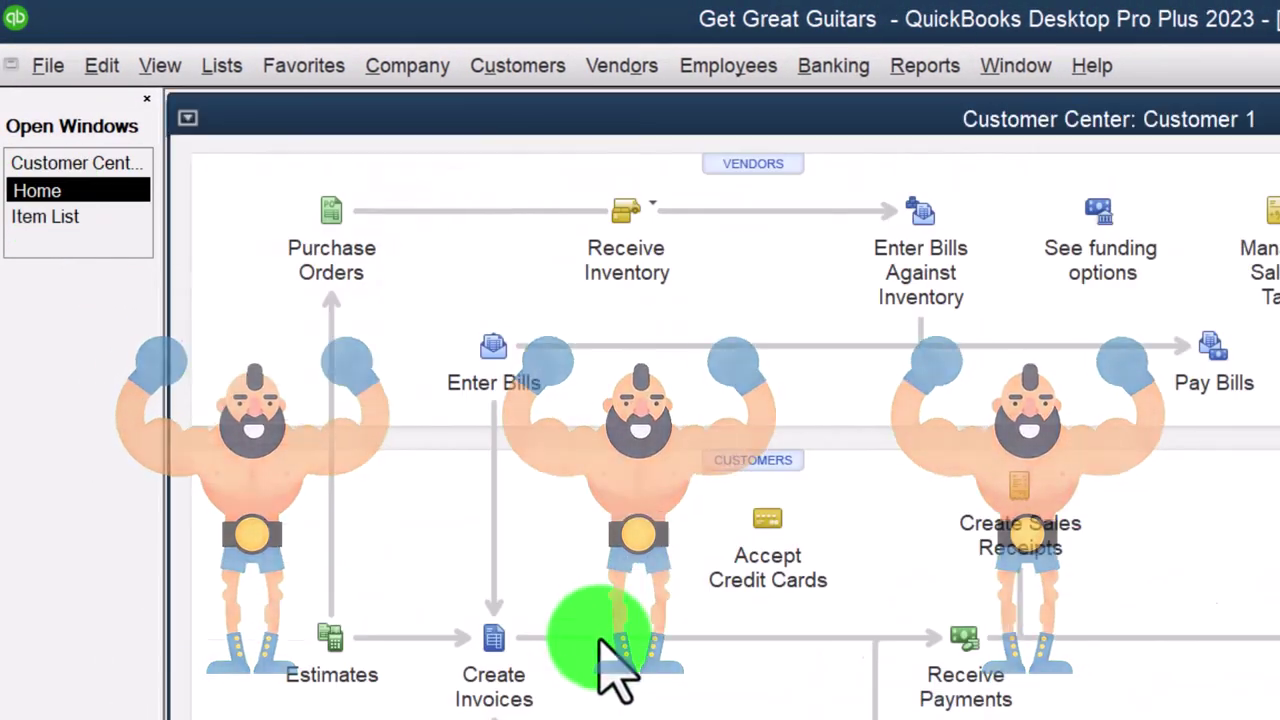
left_click(512, 650)
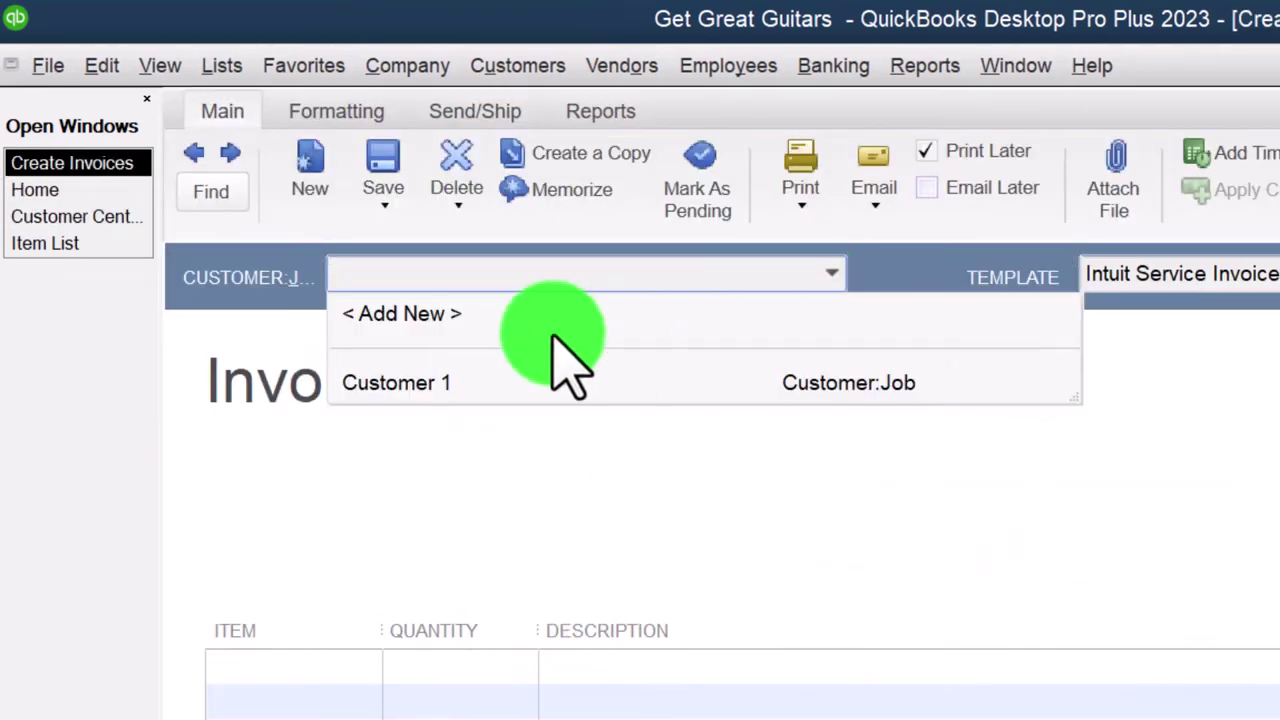
left_click(435, 380)
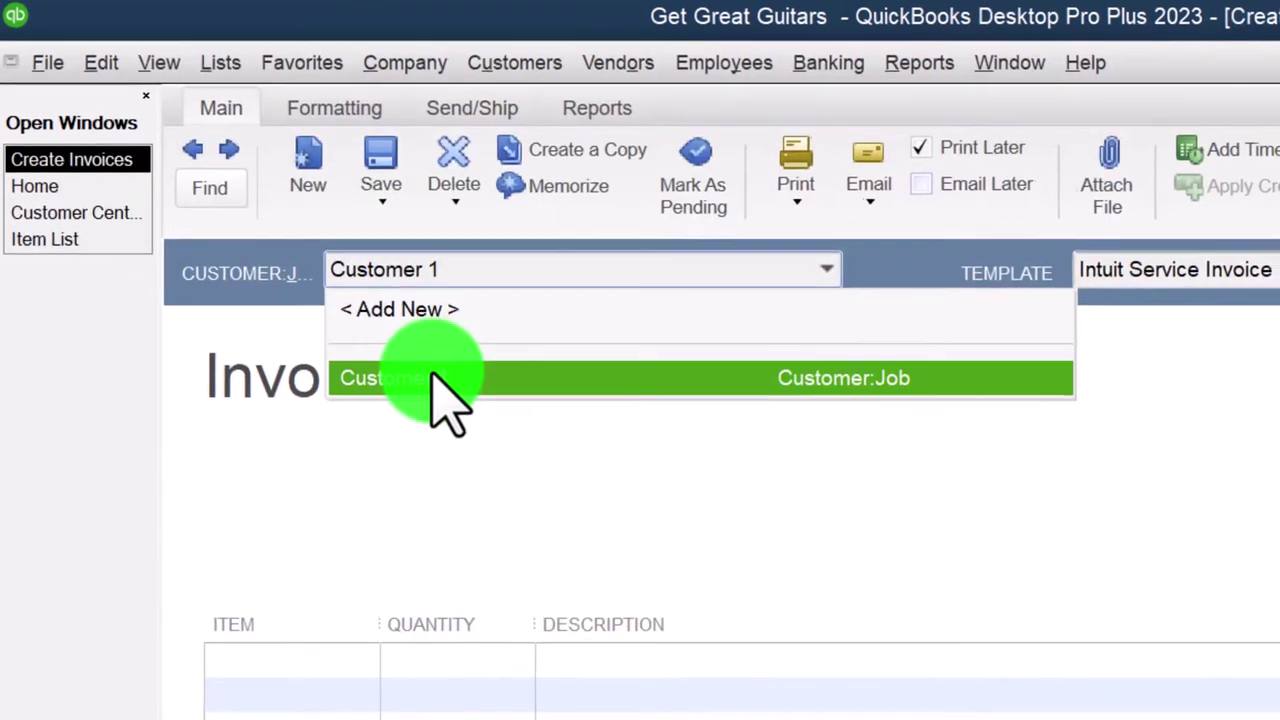
left_click(343, 666)
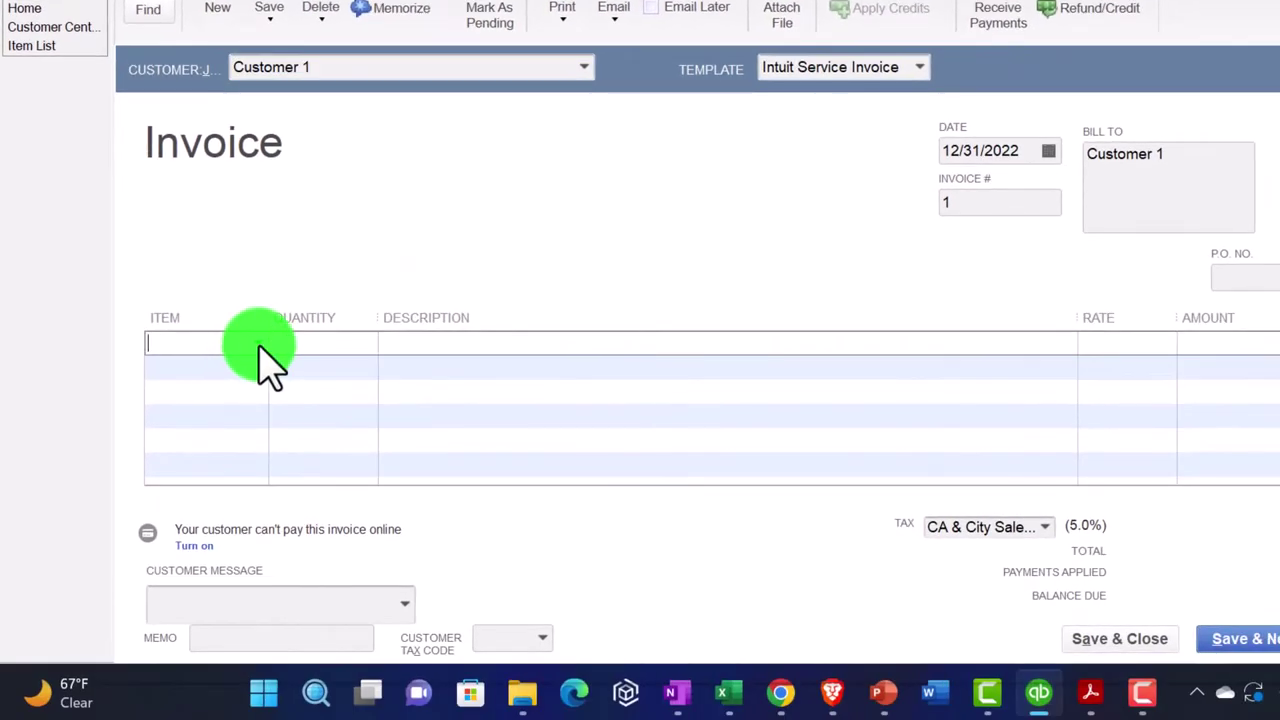
left_click(258, 345)
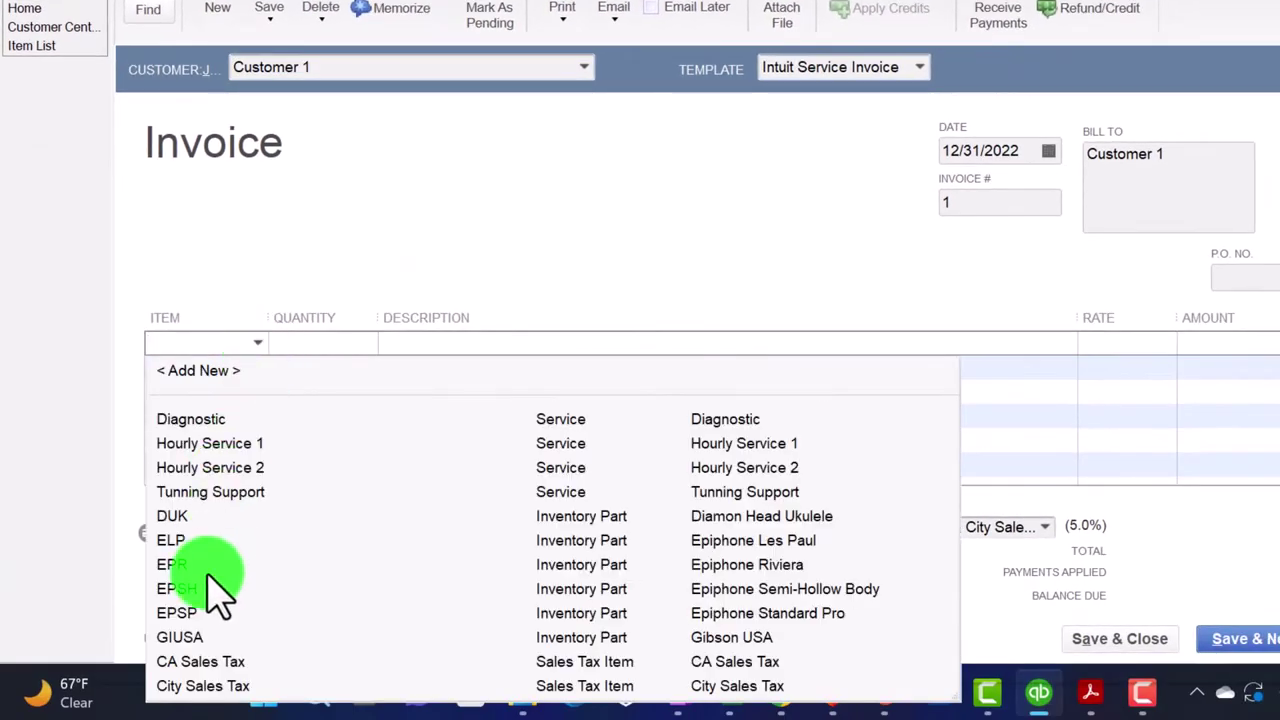
left_click(208, 566)
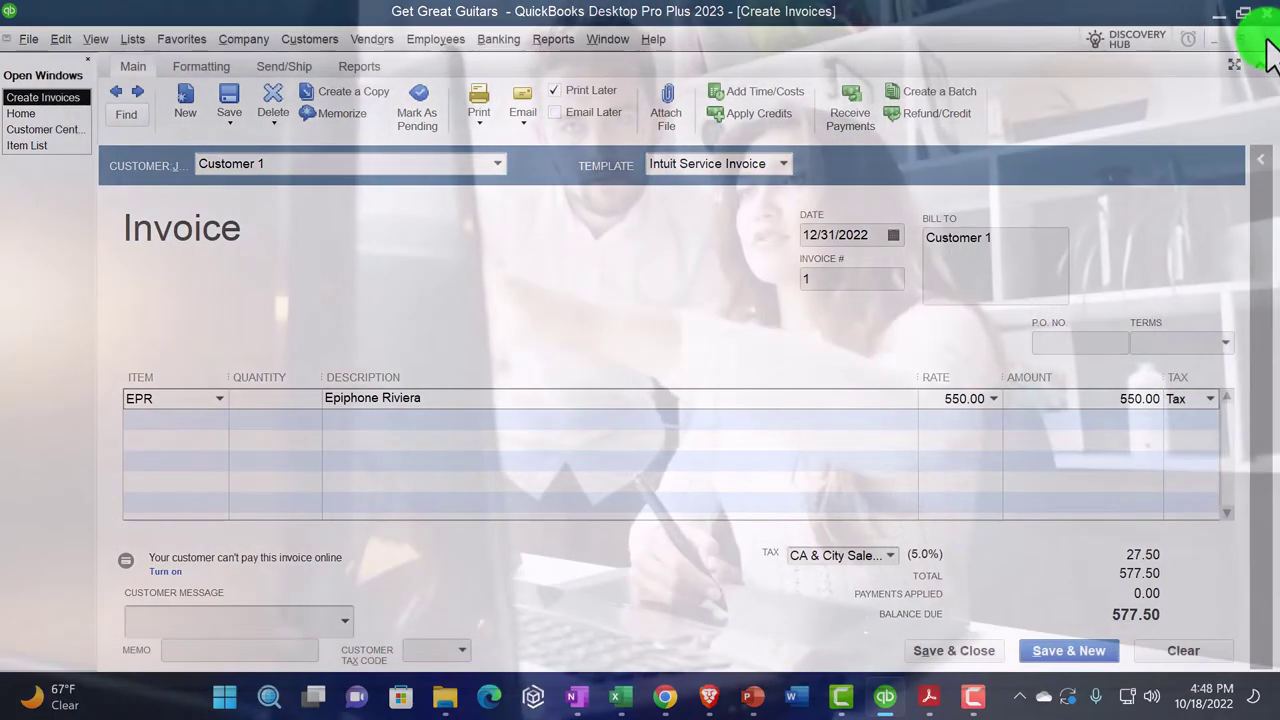
left_click(1265, 40)
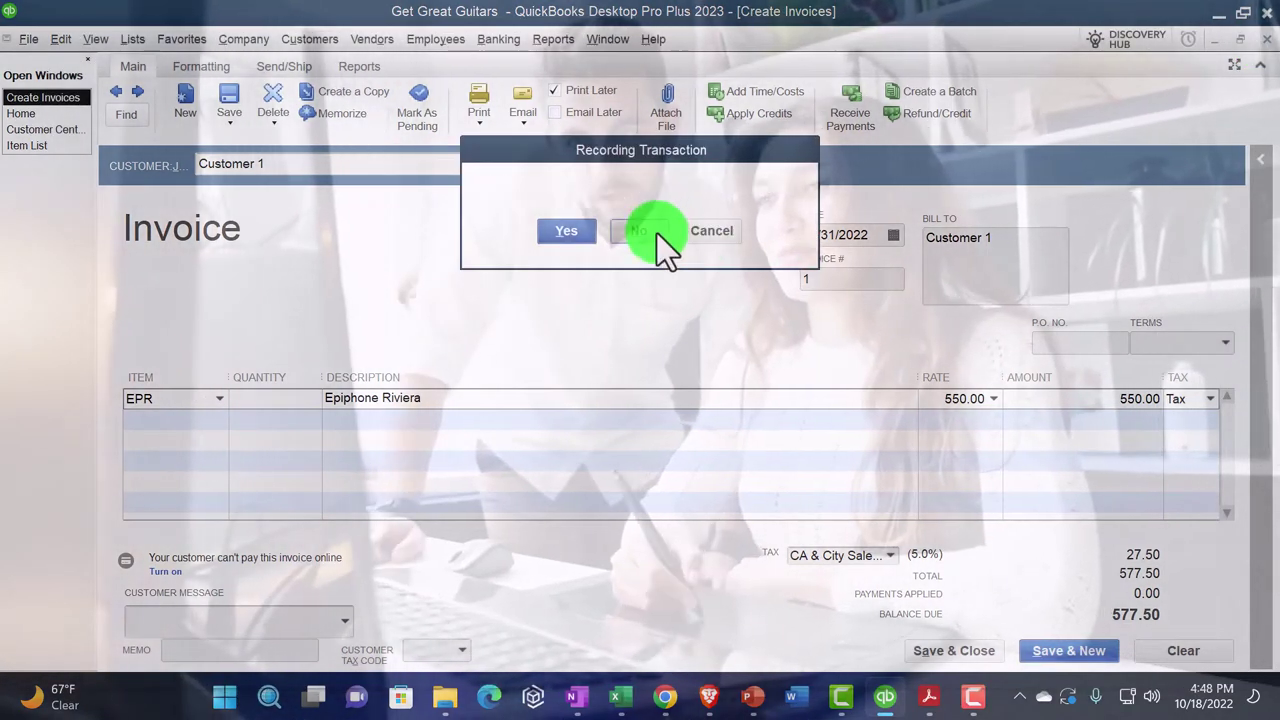
left_click(657, 233)
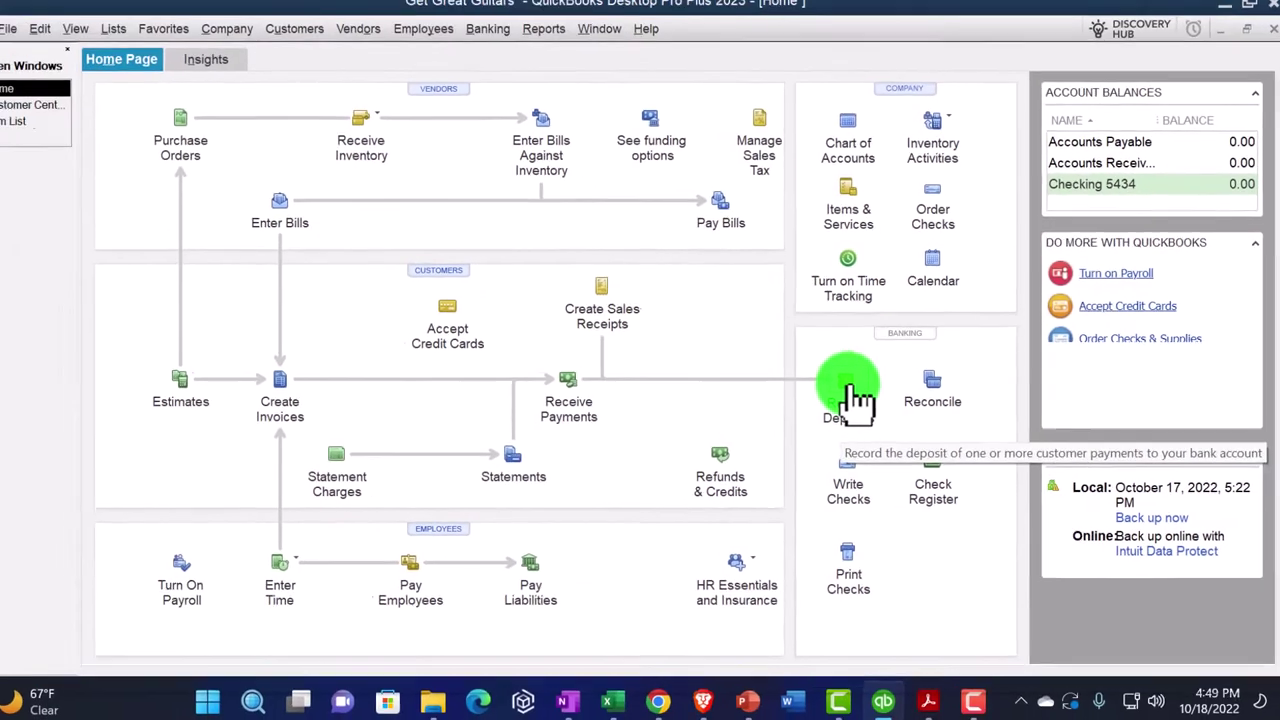
Step: Open the Make Deposits window from Record Deposits and close it again
left_click(767, 390)
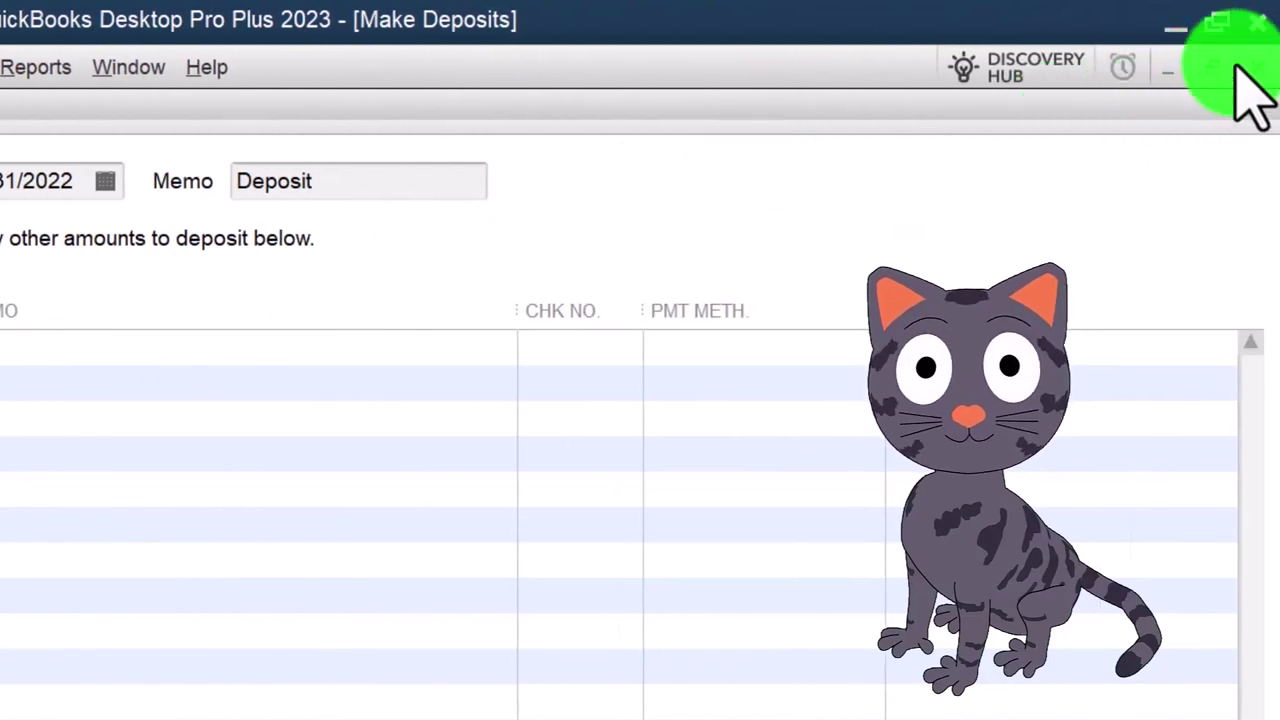
left_click(1257, 75)
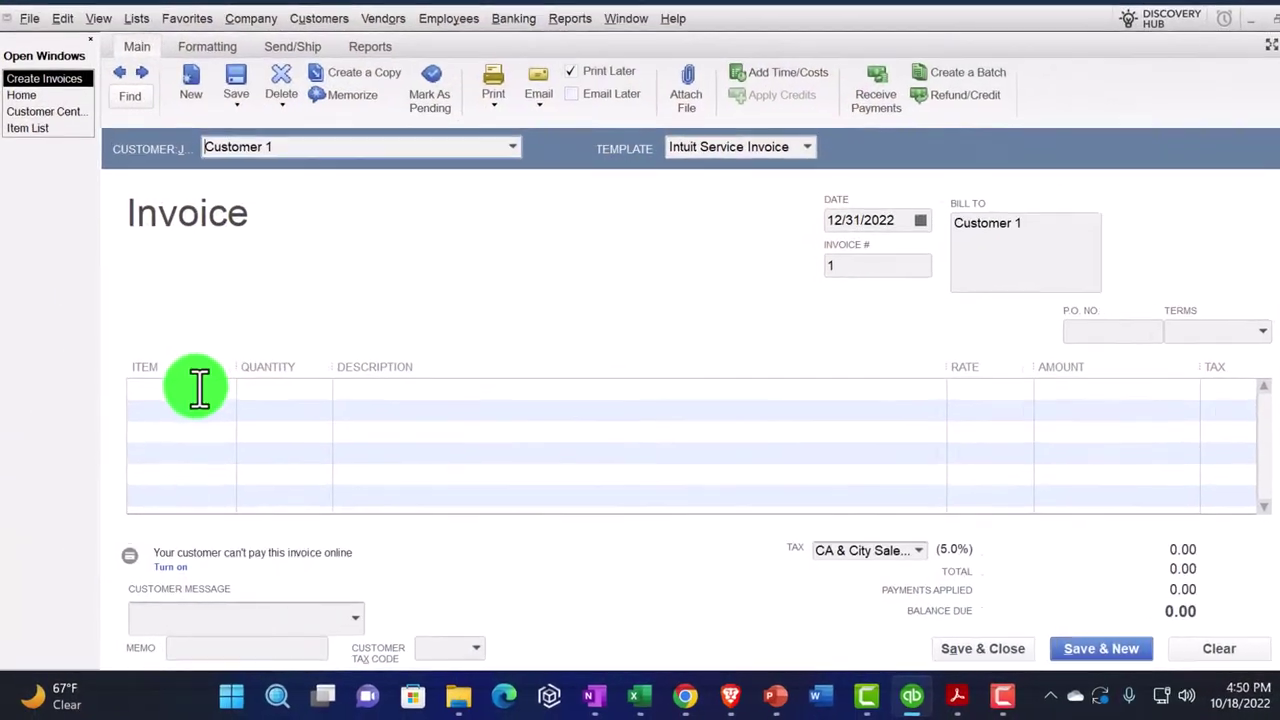
Step: Bill Customer 1 for EPSH (400.00 plus 20.00 tax, 420.00), then discard unrecorded
left_click(196, 400)
left_click(220, 400)
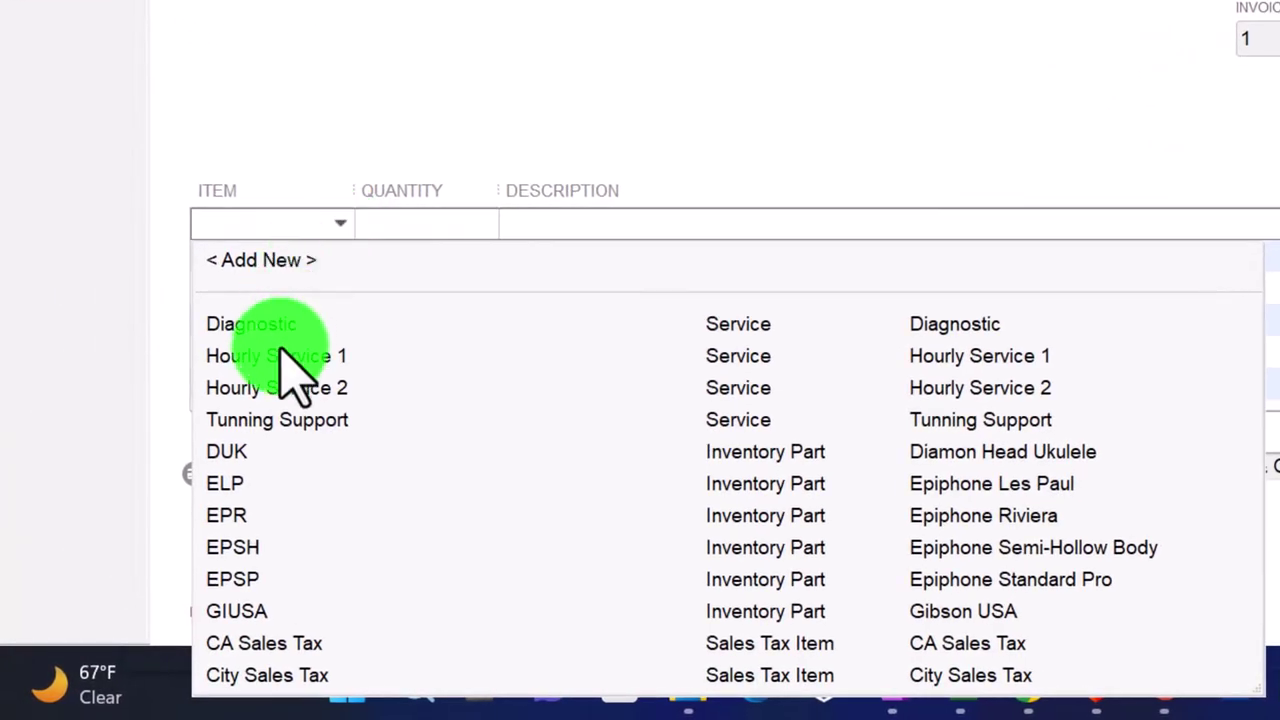
left_click(268, 548)
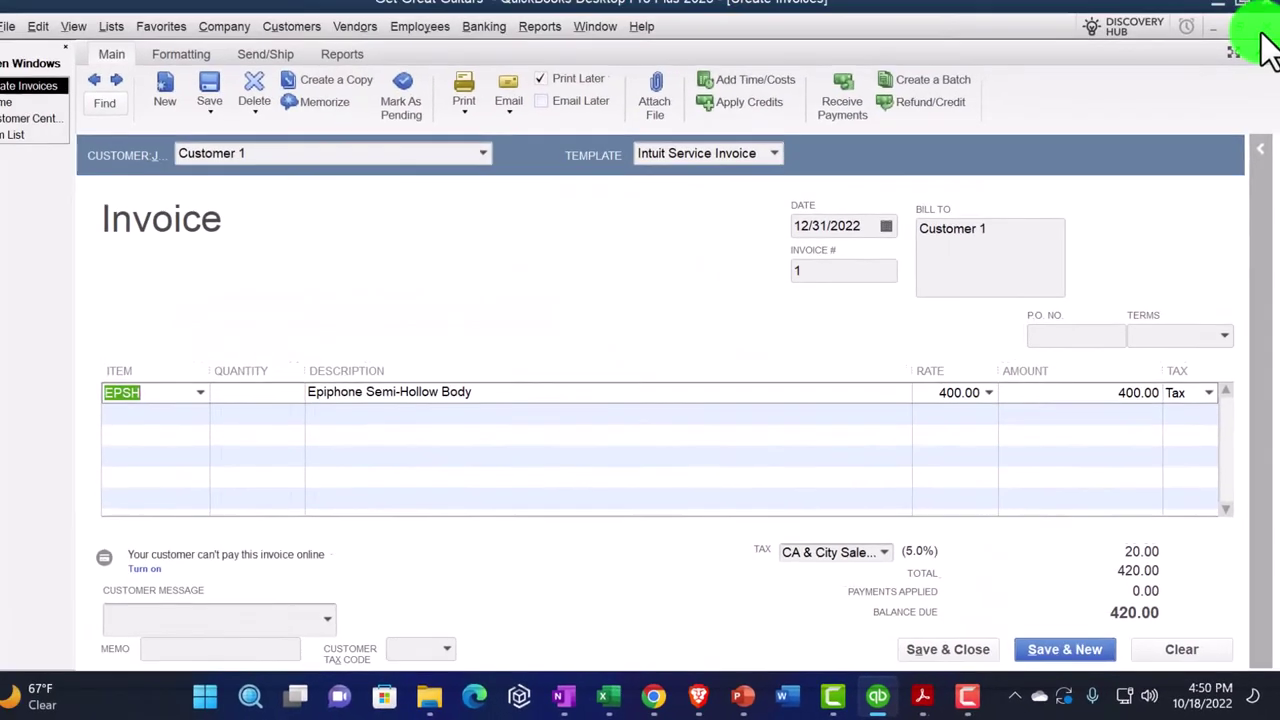
left_click(1266, 39)
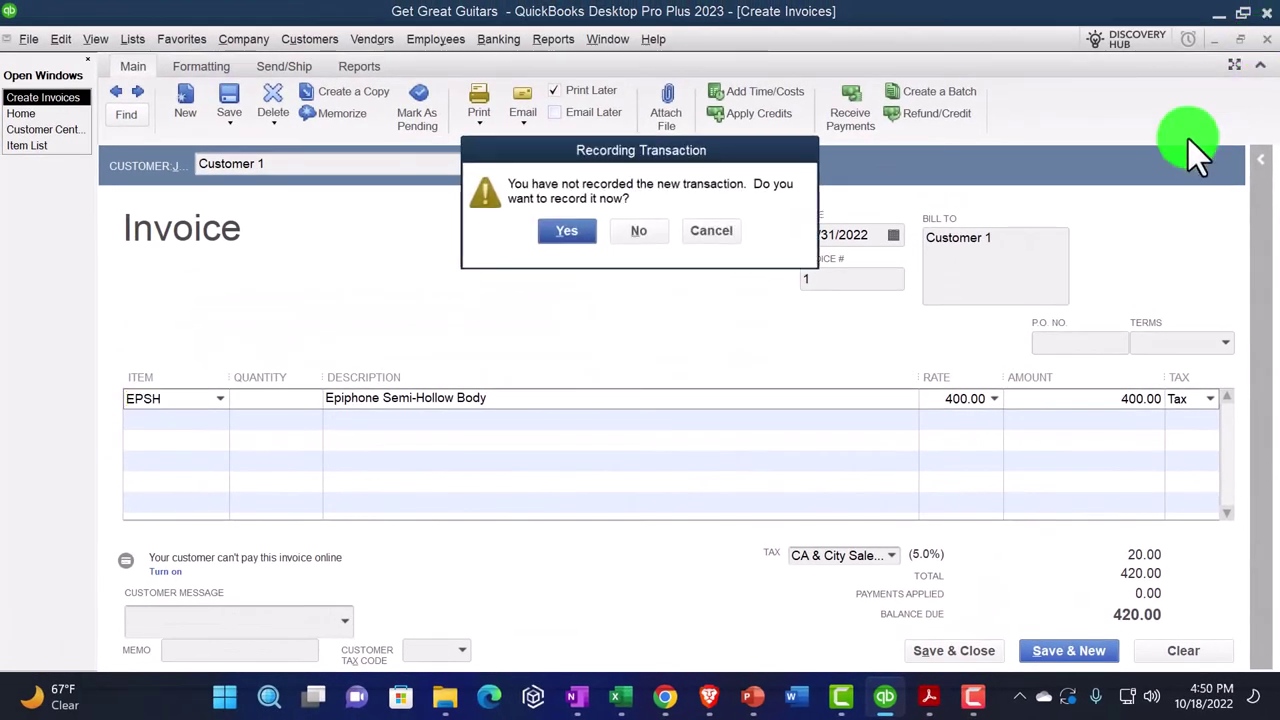
left_click(641, 234)
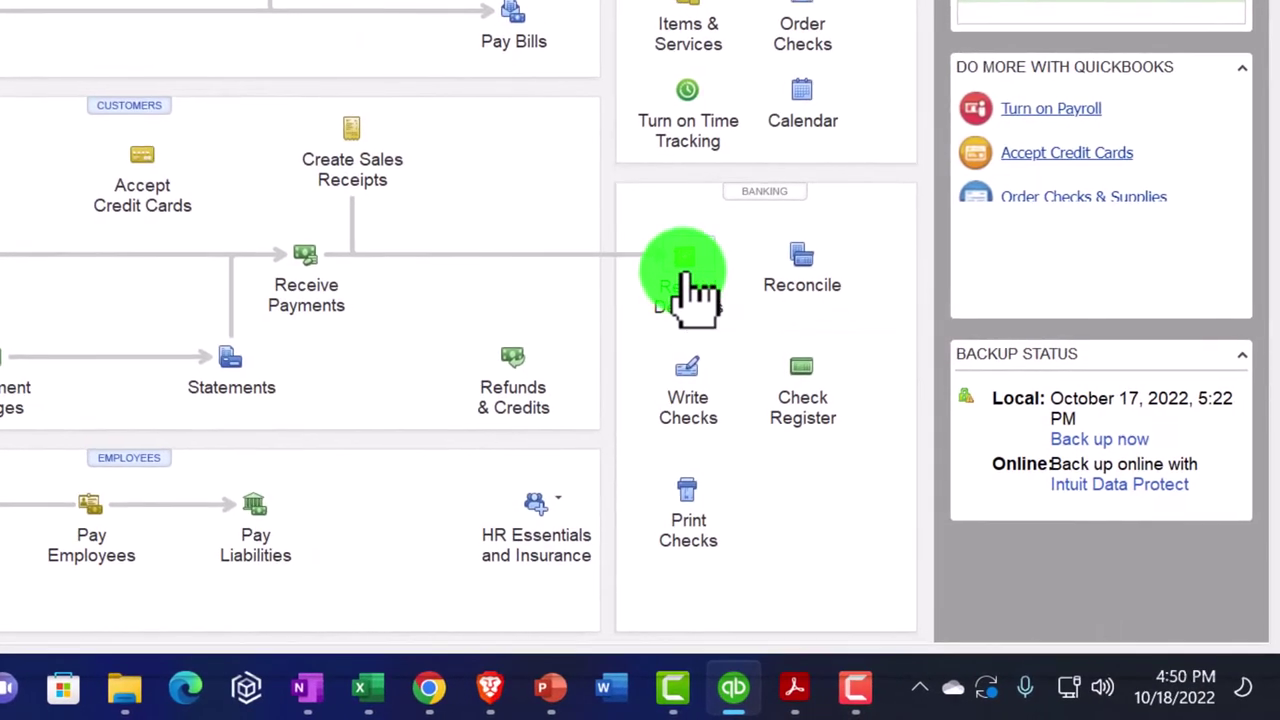
left_click(690, 285)
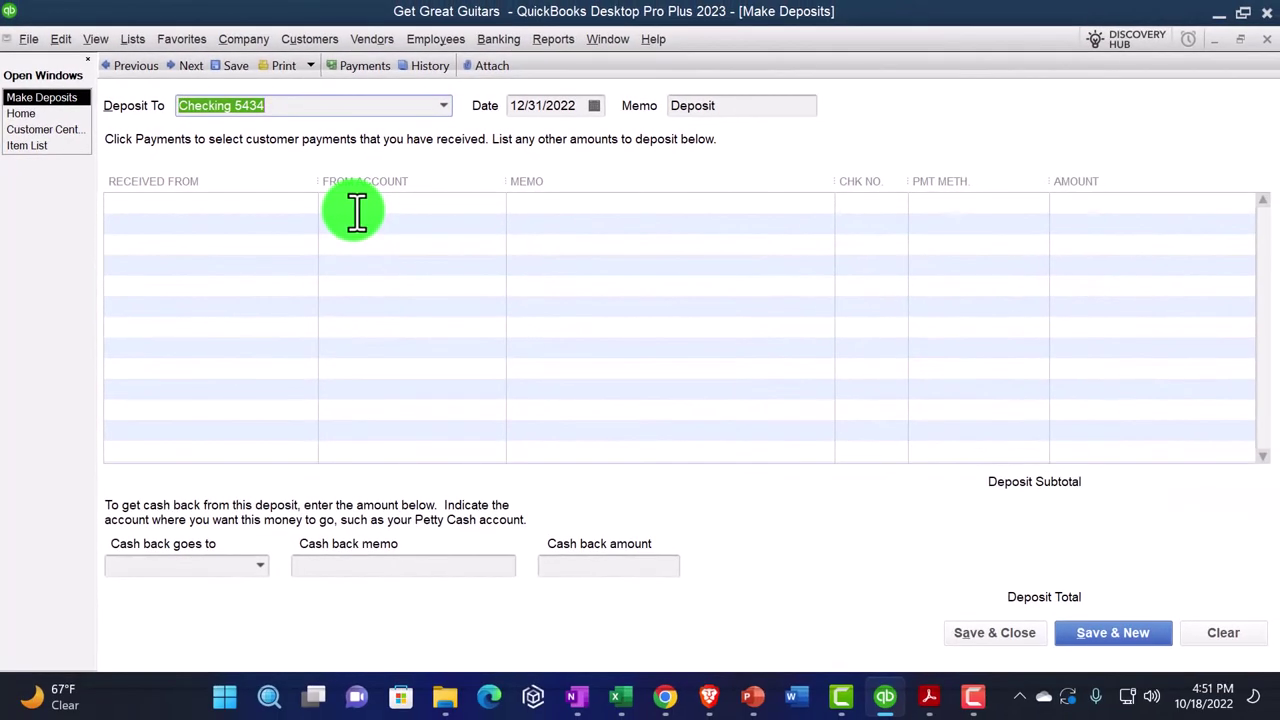
left_click(1266, 40)
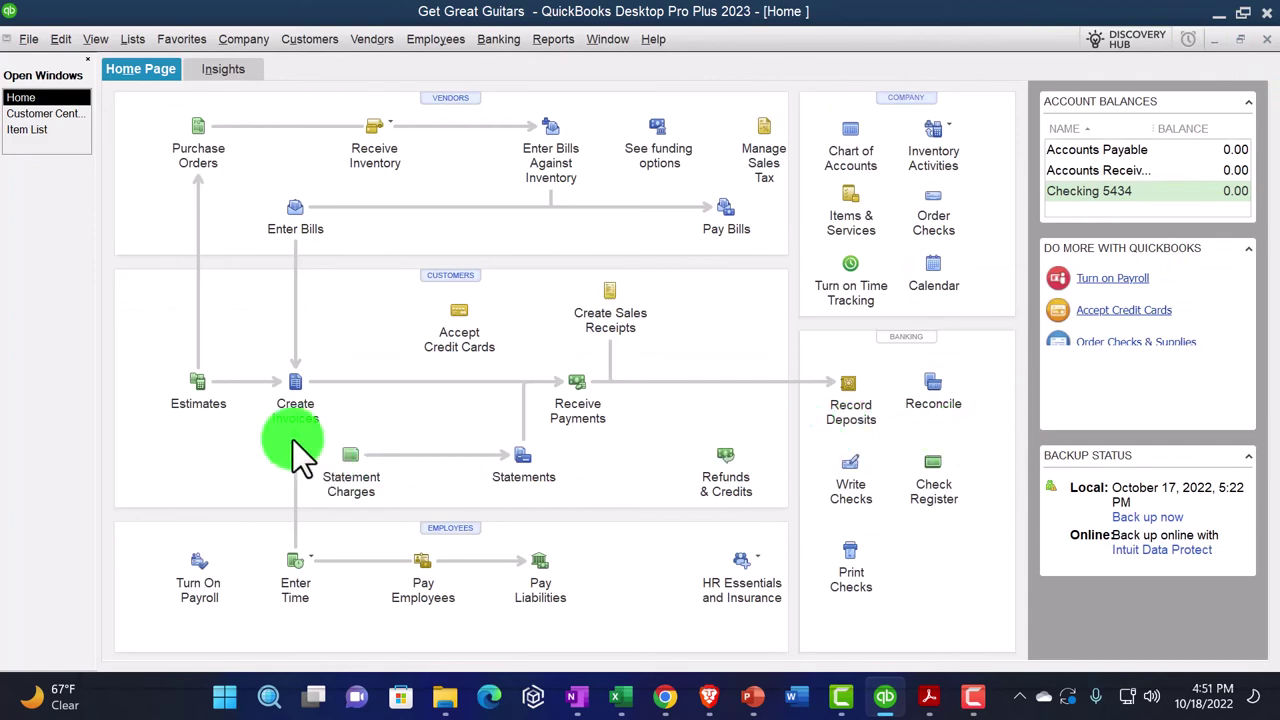